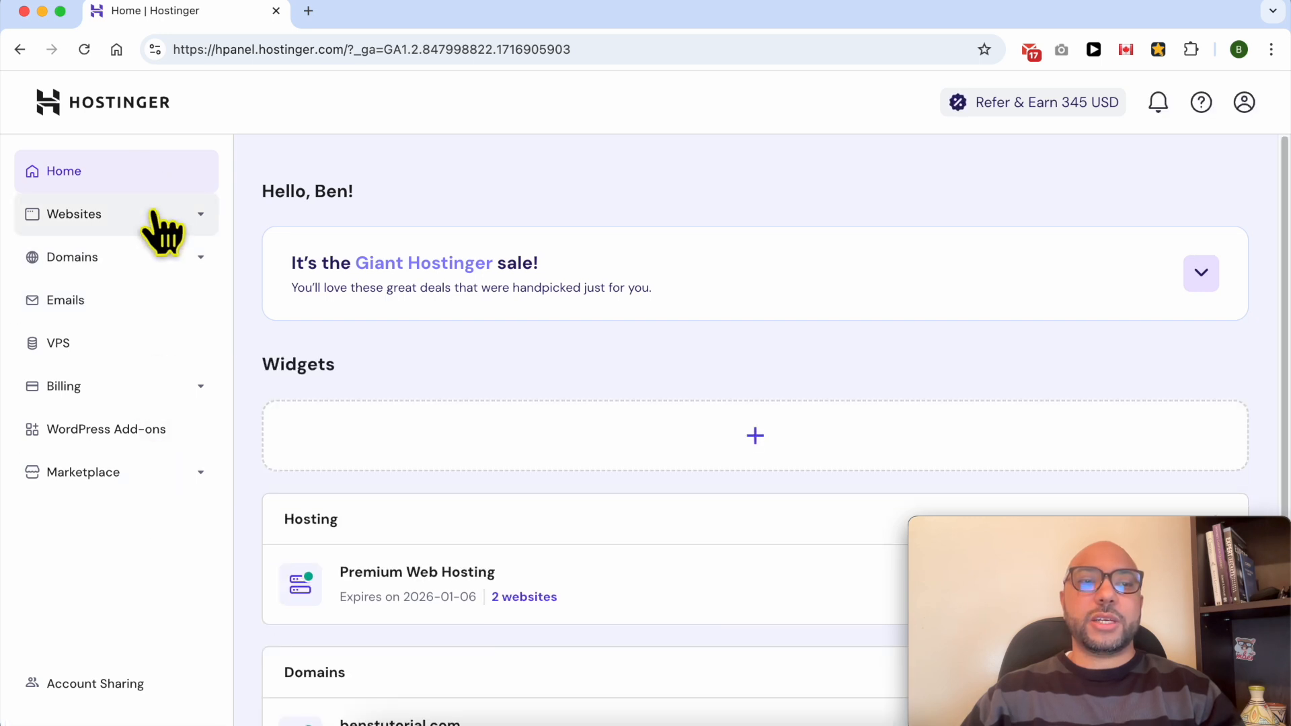
- Open the list of hosted websites from the hosting account's home page
click(156, 218)
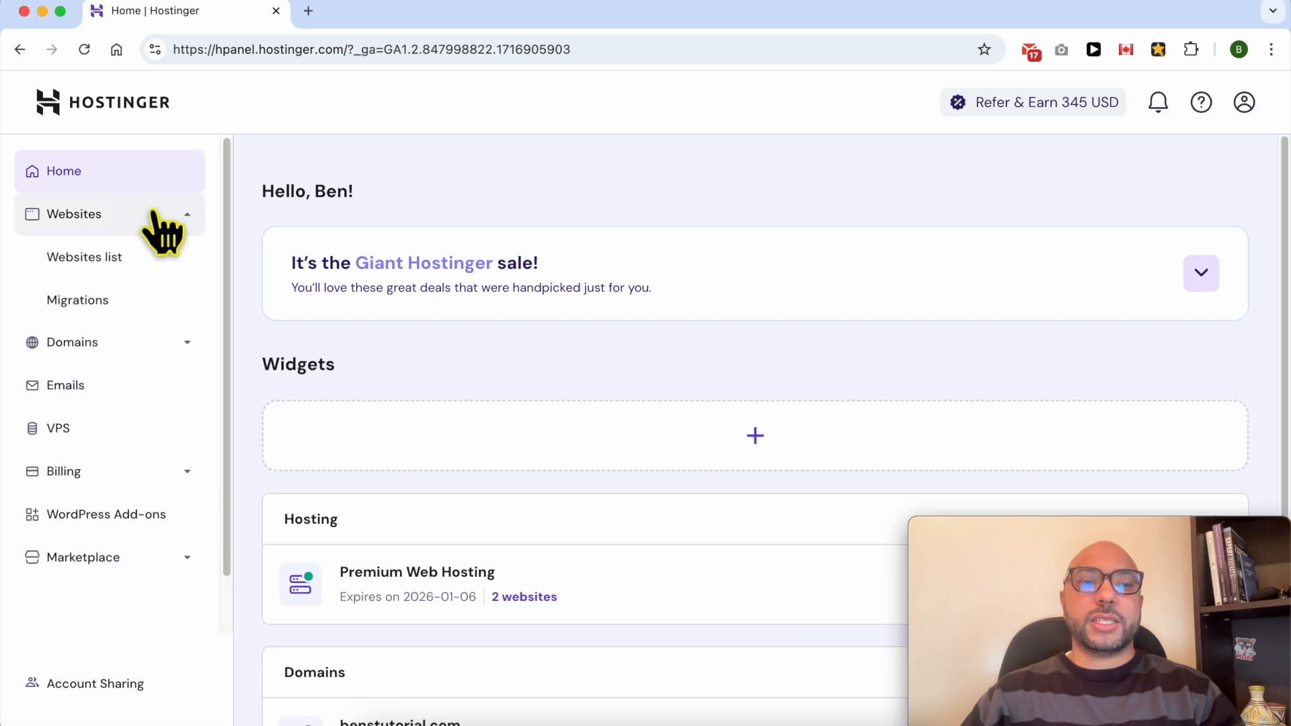
click(144, 261)
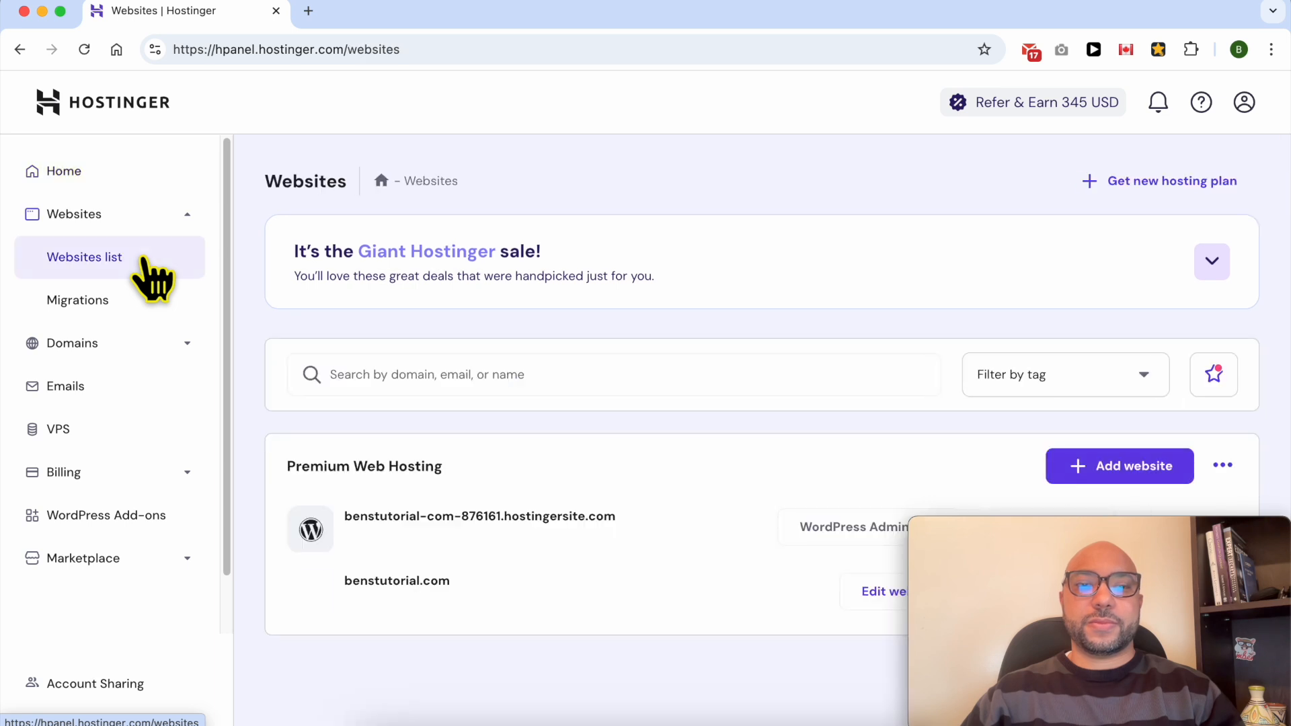
click(1115, 530)
drag(1109, 508, 1103, 20)
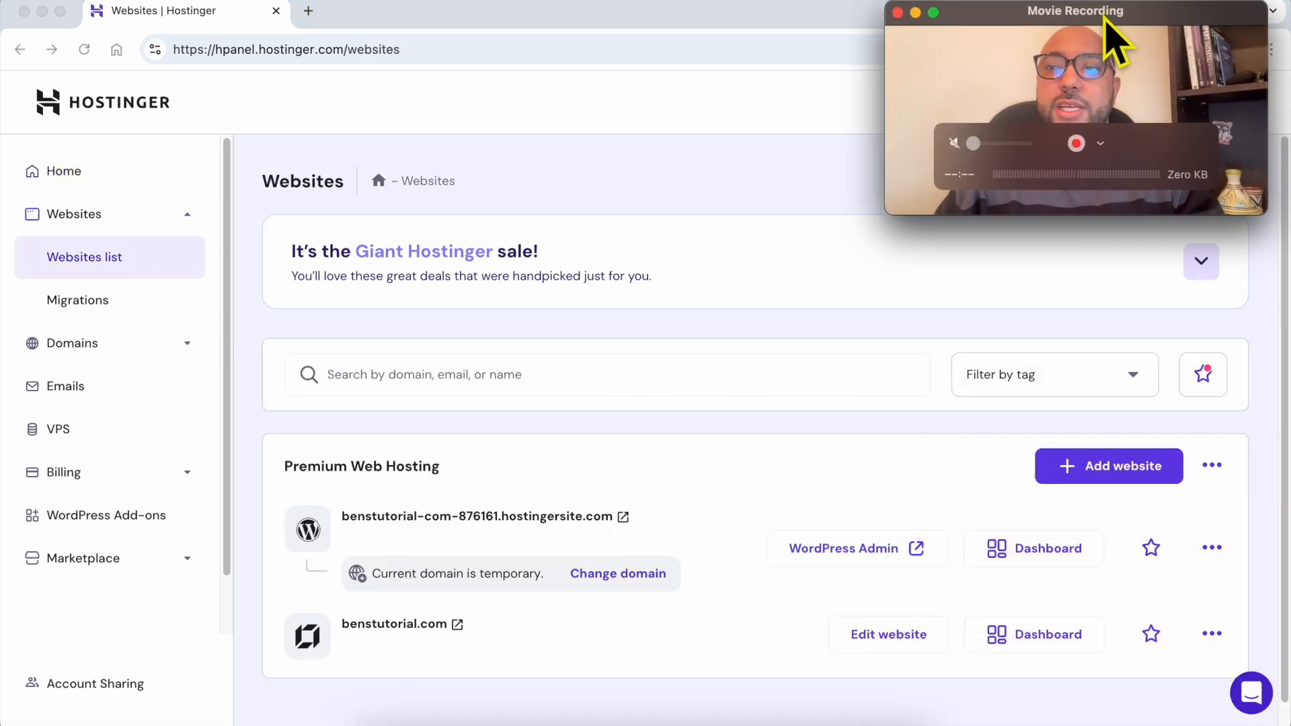
click(799, 345)
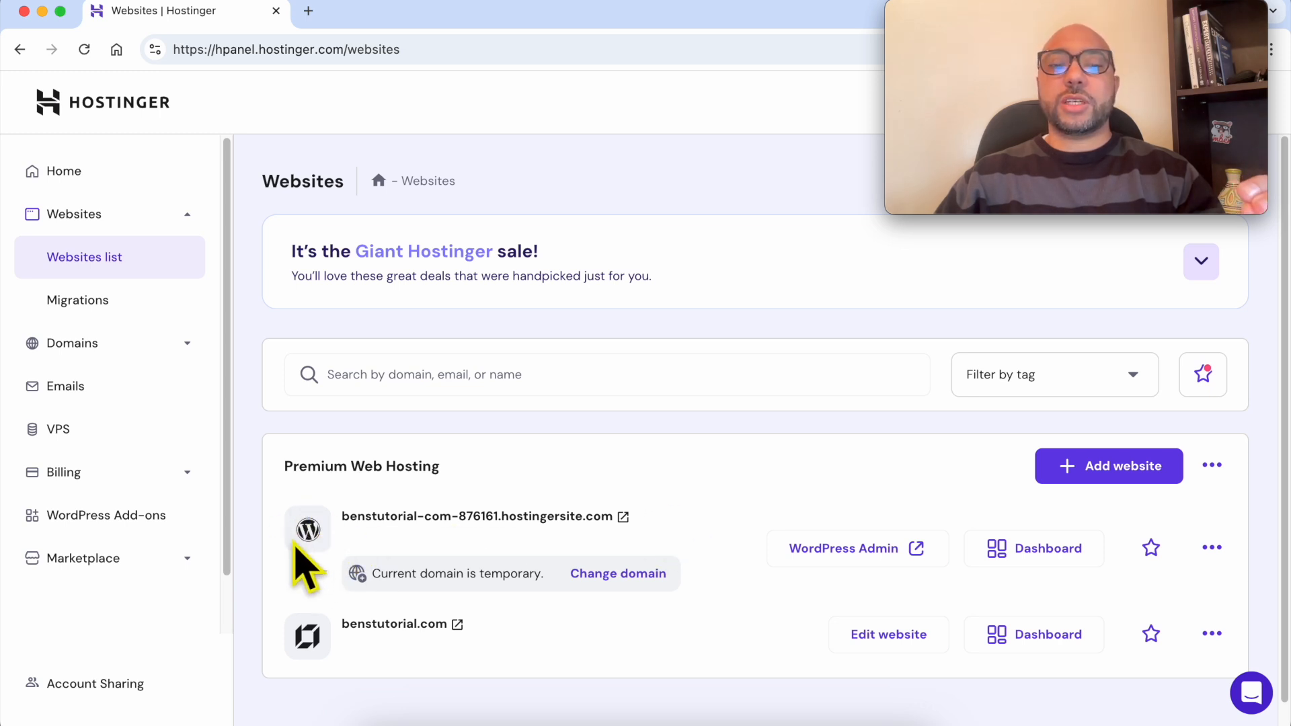
- Open the benstutorial.com website for editing in the Website Builder
triple_click(685, 521)
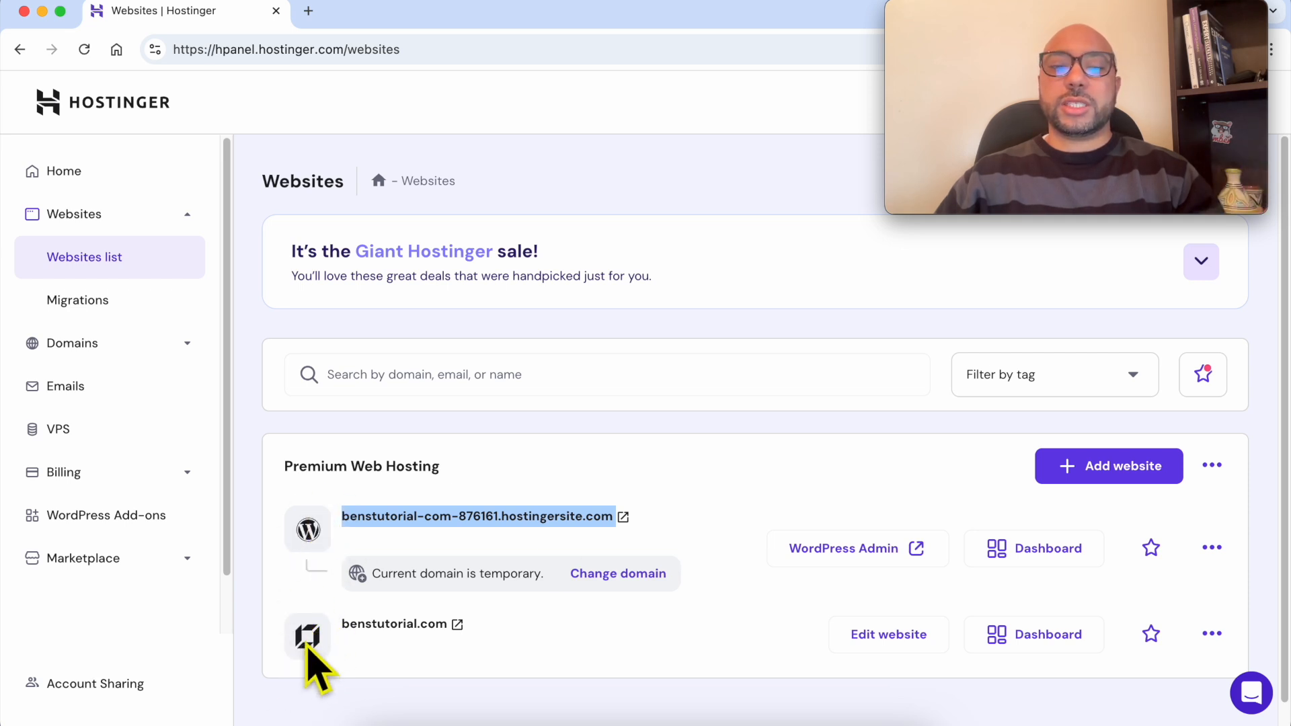
click(597, 647)
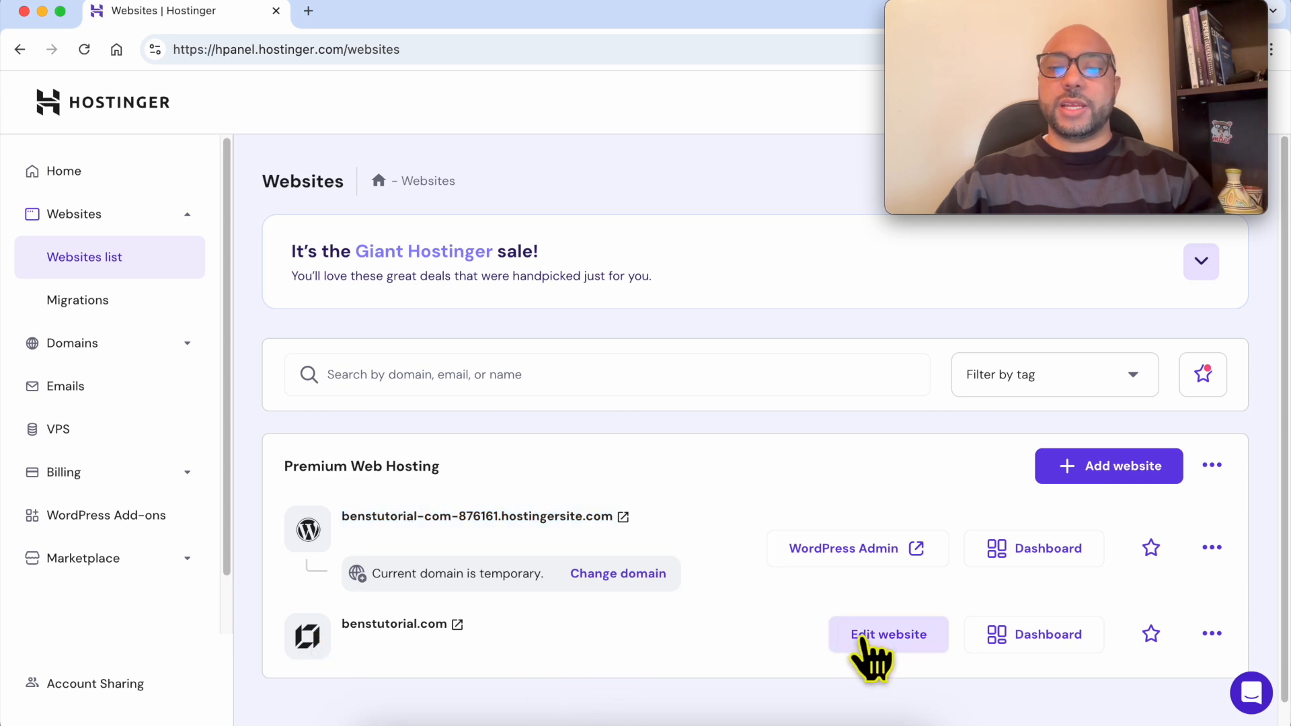
click(895, 636)
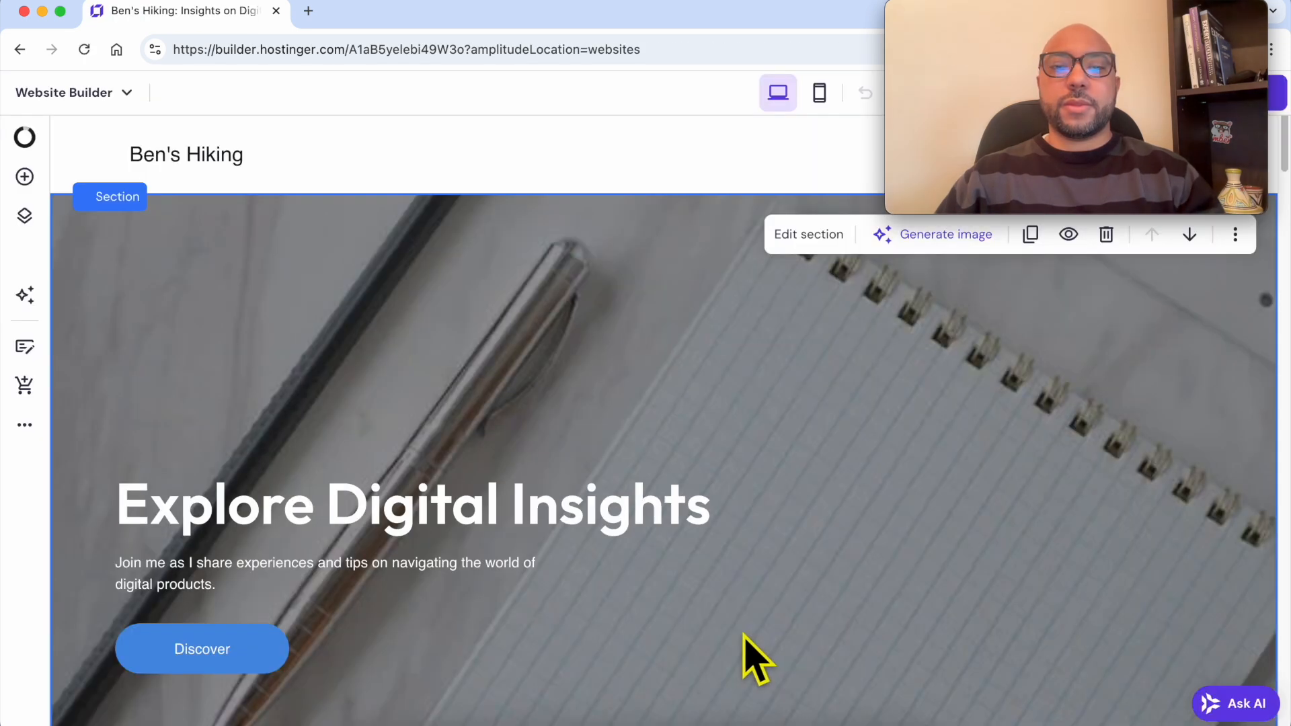
drag(1068, 19, 612, 534)
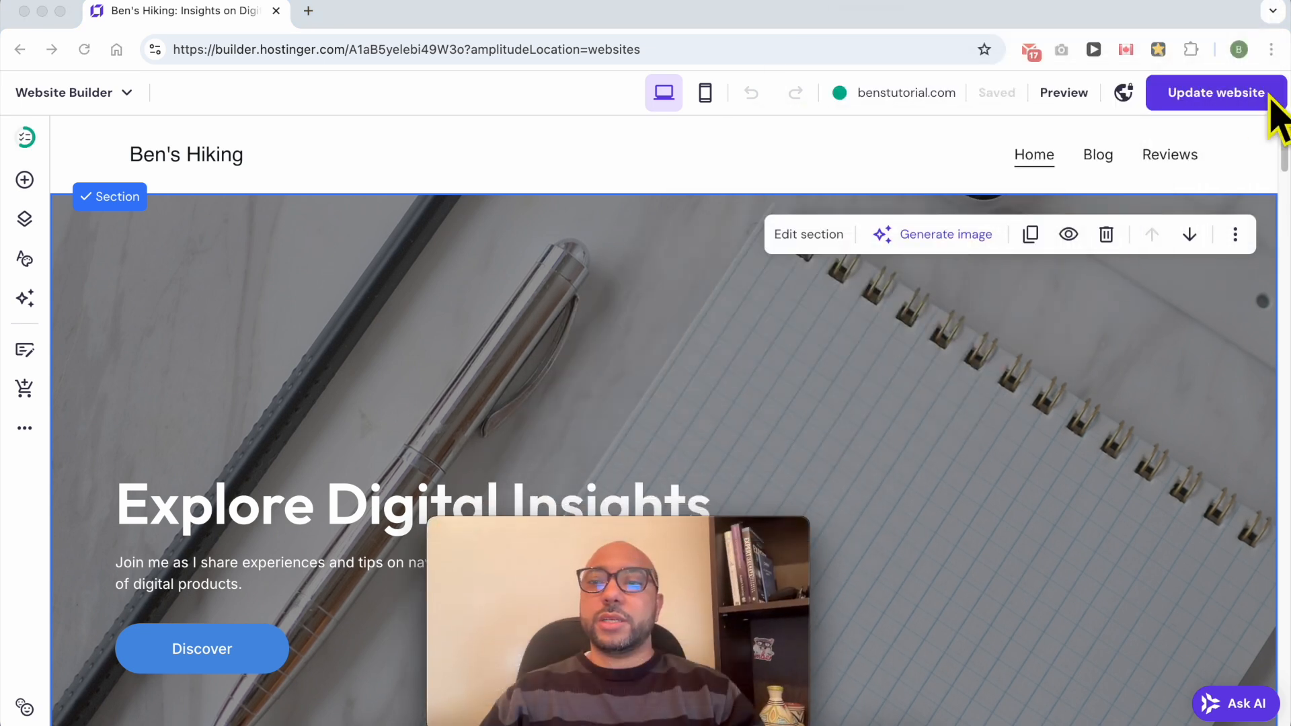
- Publish the website changes and view the live benstutorial.com site
click(1243, 94)
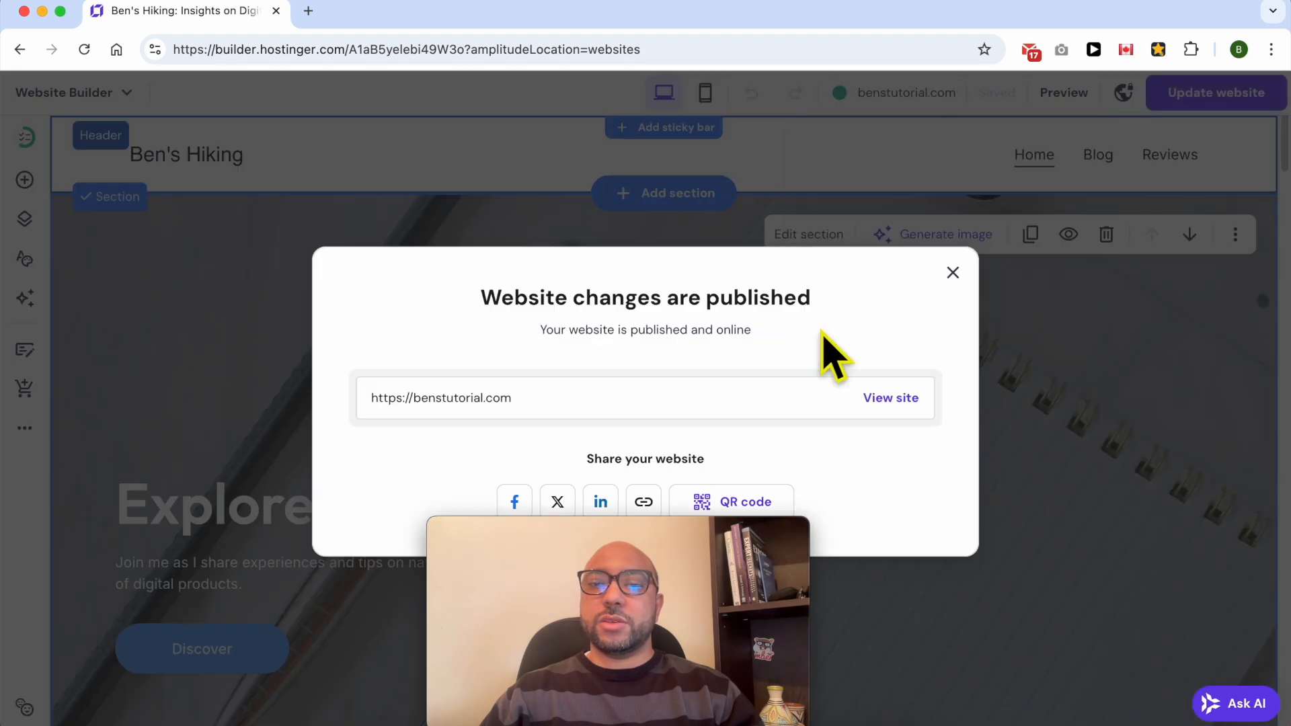
click(893, 401)
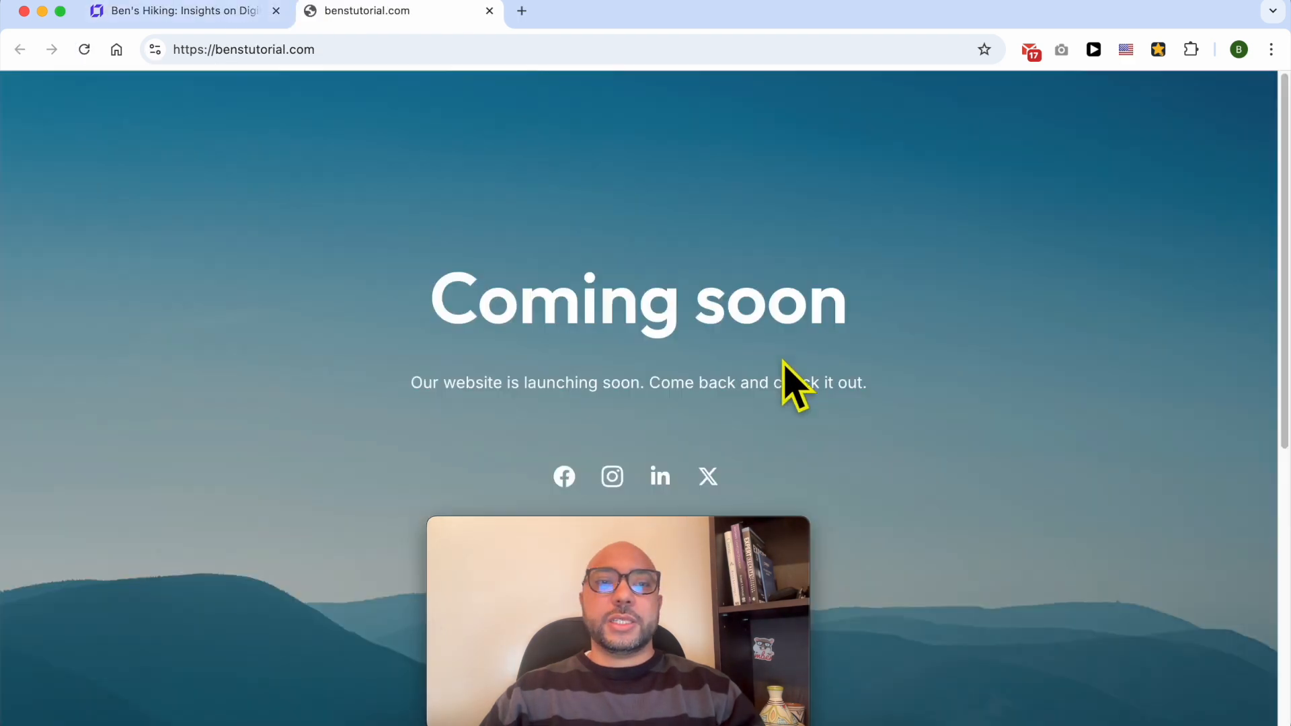
drag(698, 528, 296, 546)
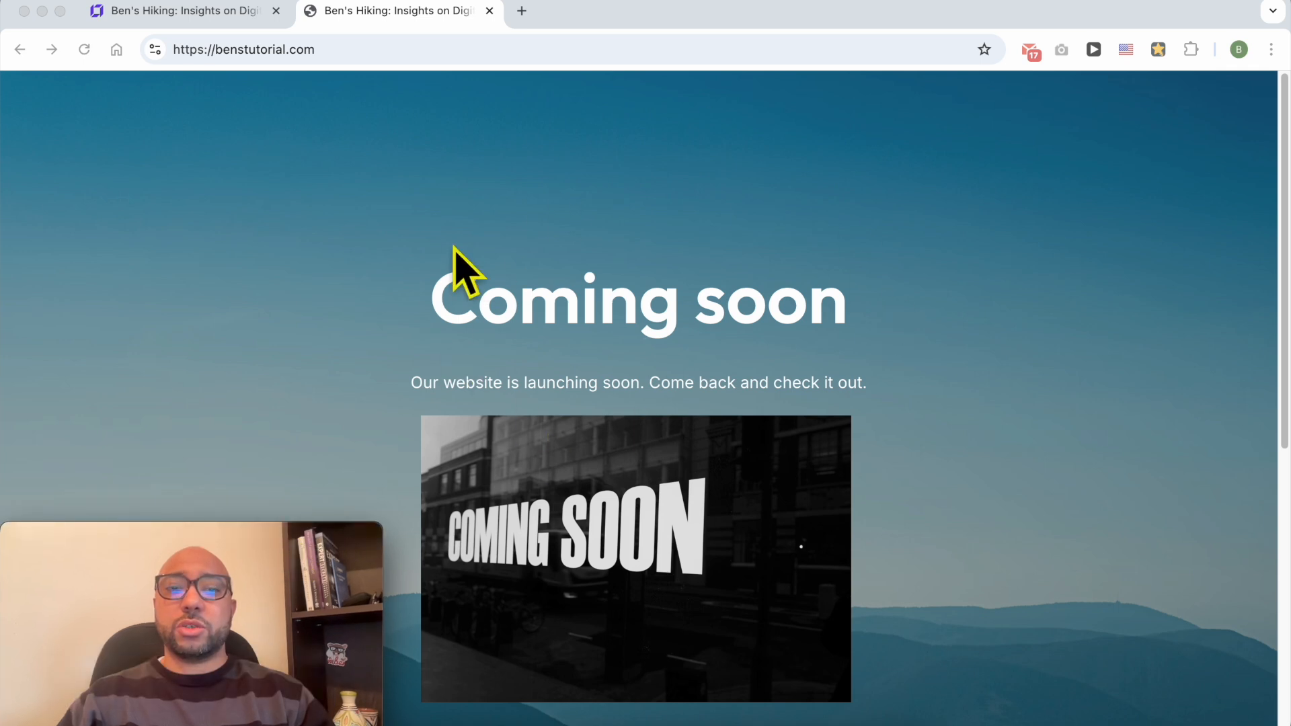
- Check the Coming soon mode setting in the builder and look at the live page again
click(188, 11)
click(1123, 92)
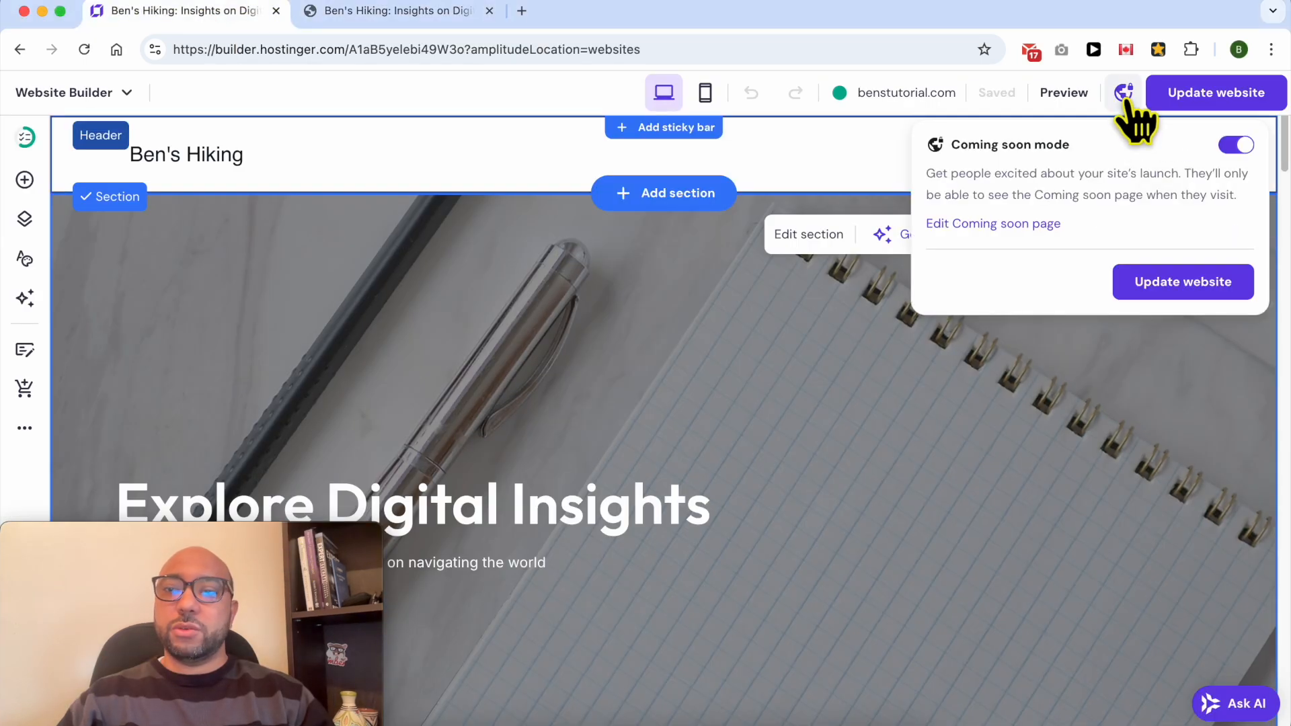
click(832, 340)
drag(310, 545, 893, 542)
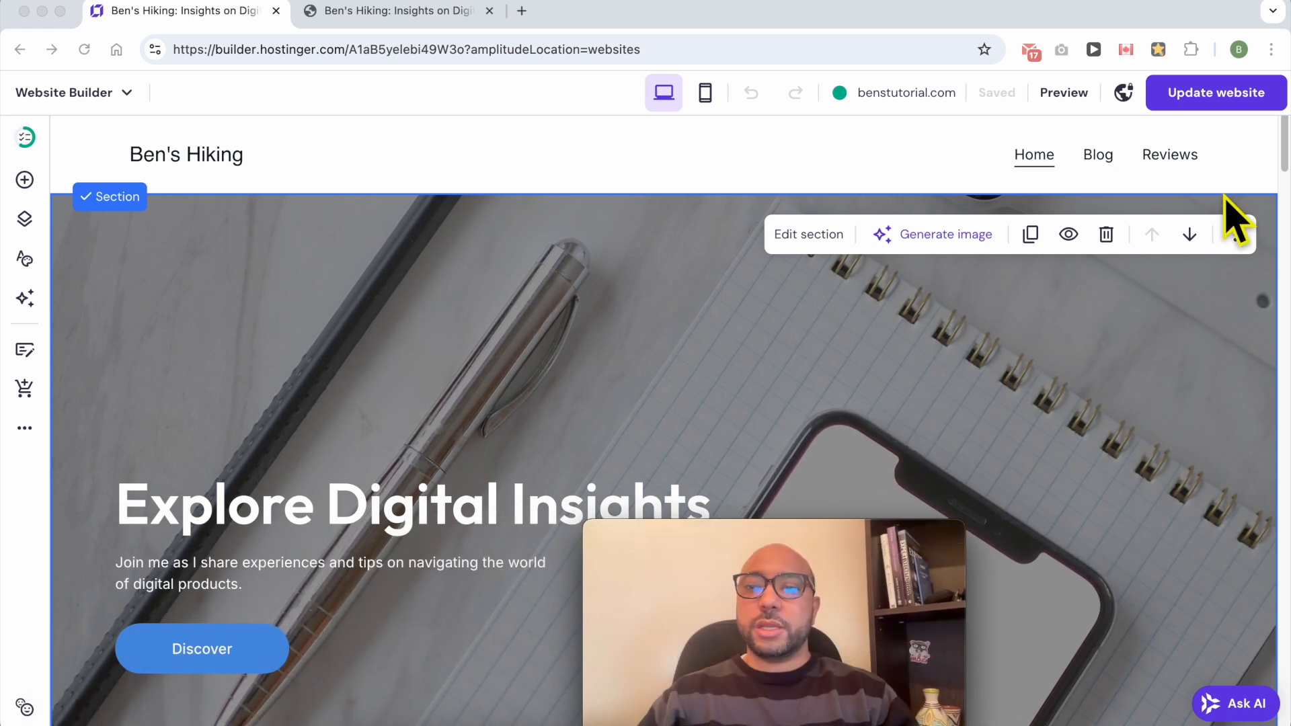
click(1125, 92)
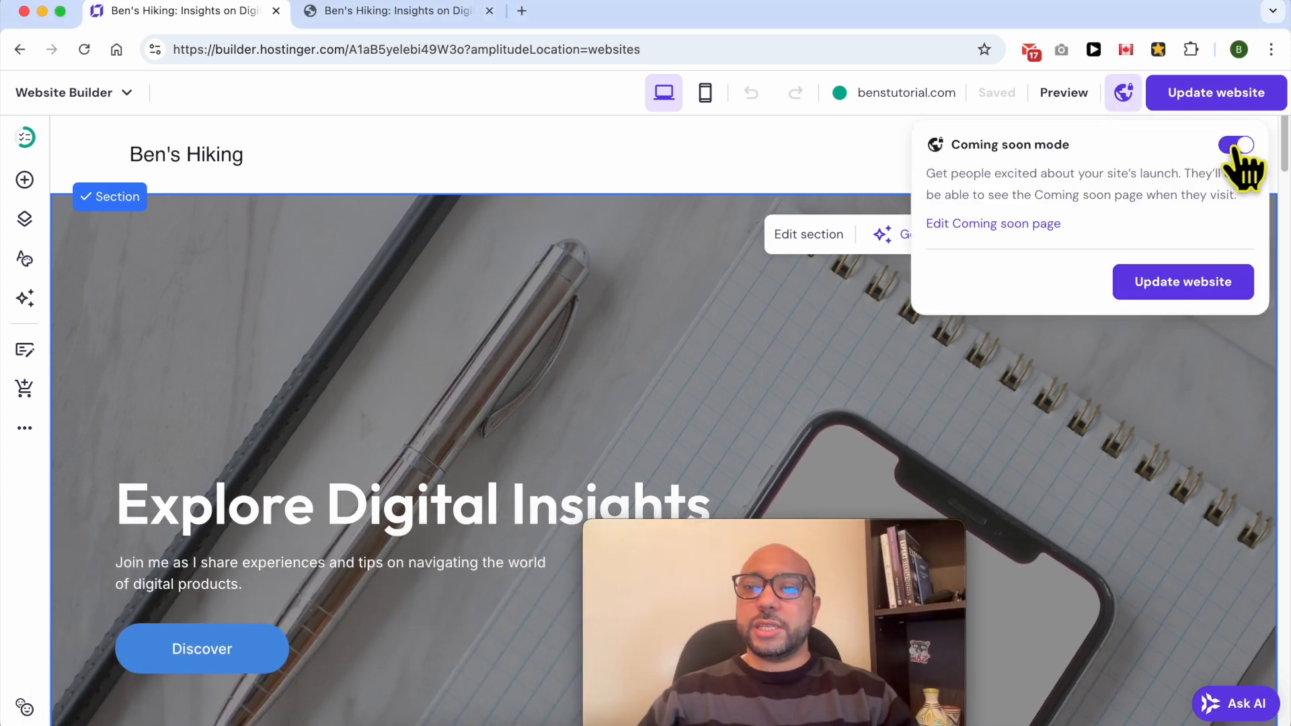
click(431, 10)
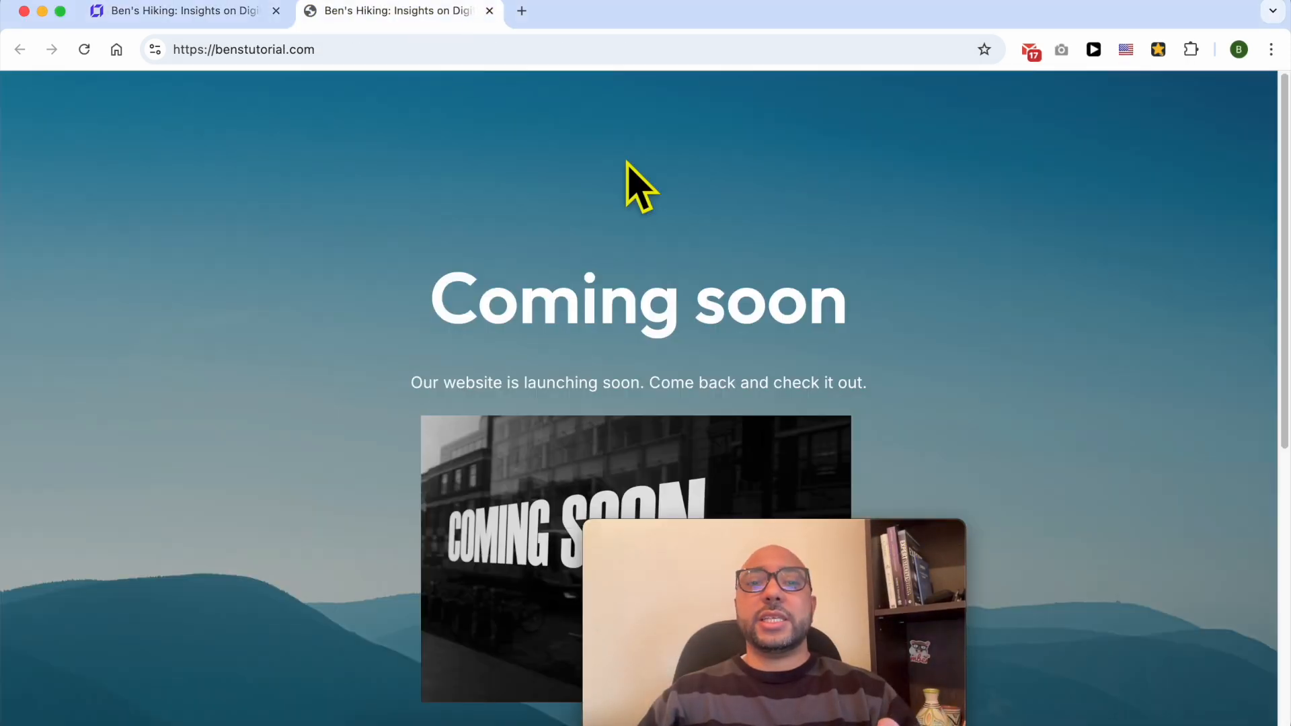
click(205, 13)
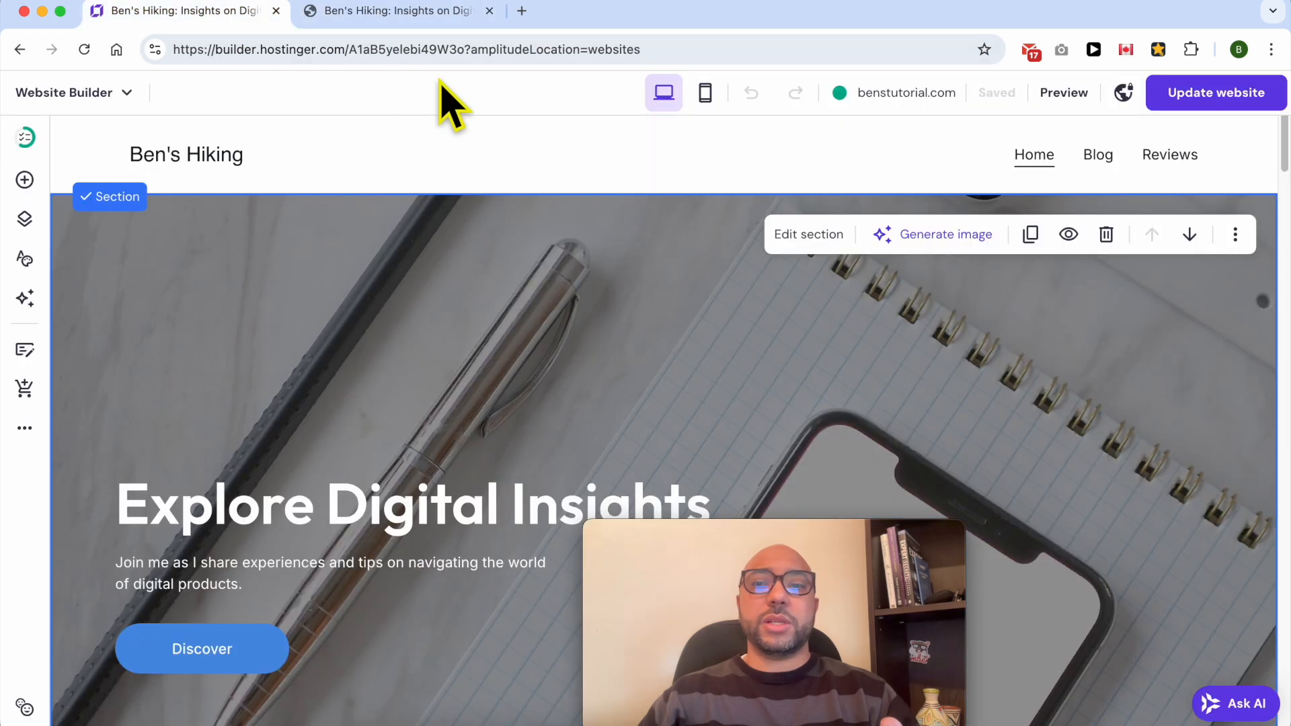
- Open the Coming soon page for editing from the Coming soon mode settings
click(1123, 95)
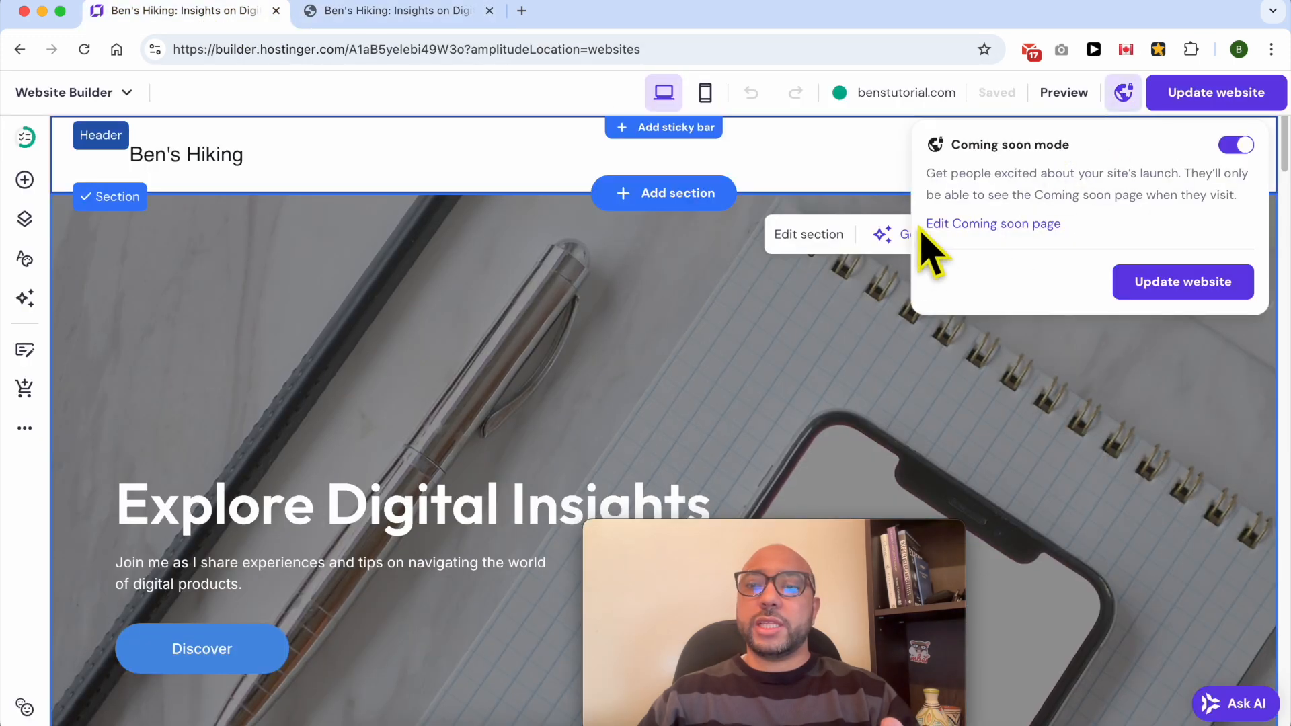
click(1017, 224)
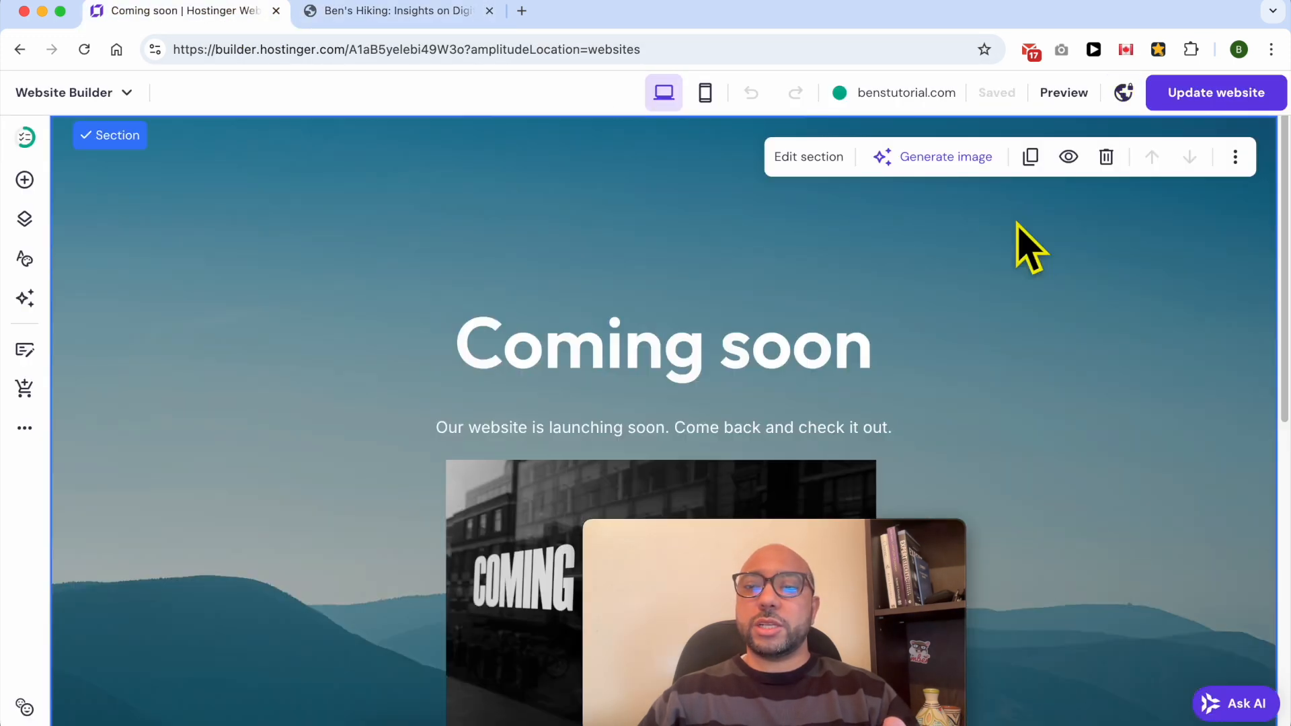
drag(853, 532, 1197, 544)
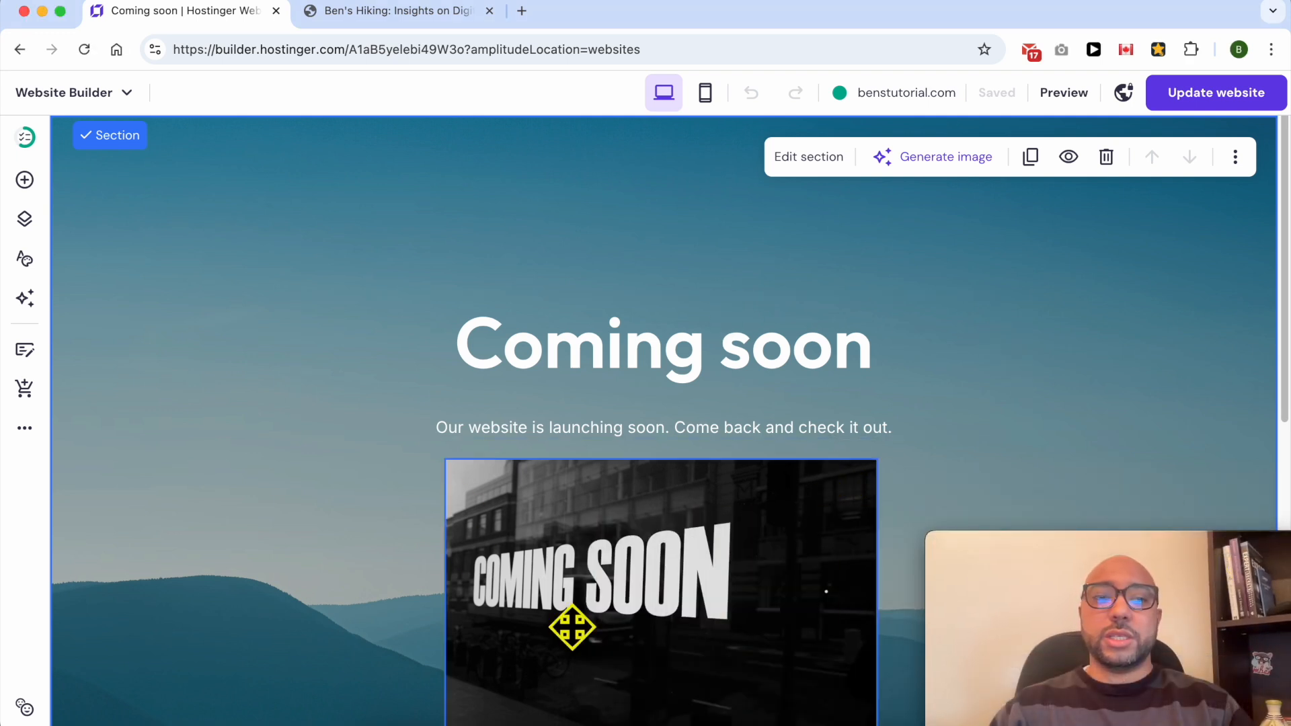
- Replace all text in the Coming soon text box with the copied "The Wait is Almost Over..." announcement
triple_click(630, 345)
key(super+a)
right_click(634, 353)
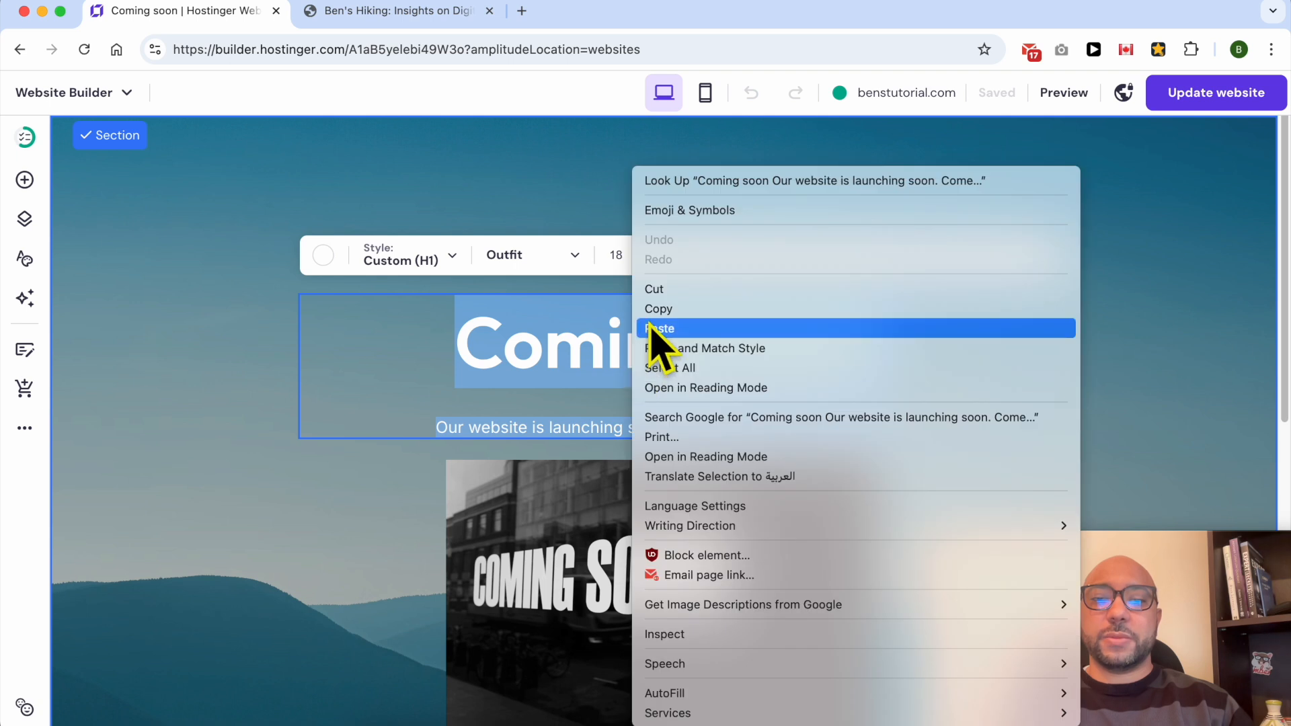
click(658, 328)
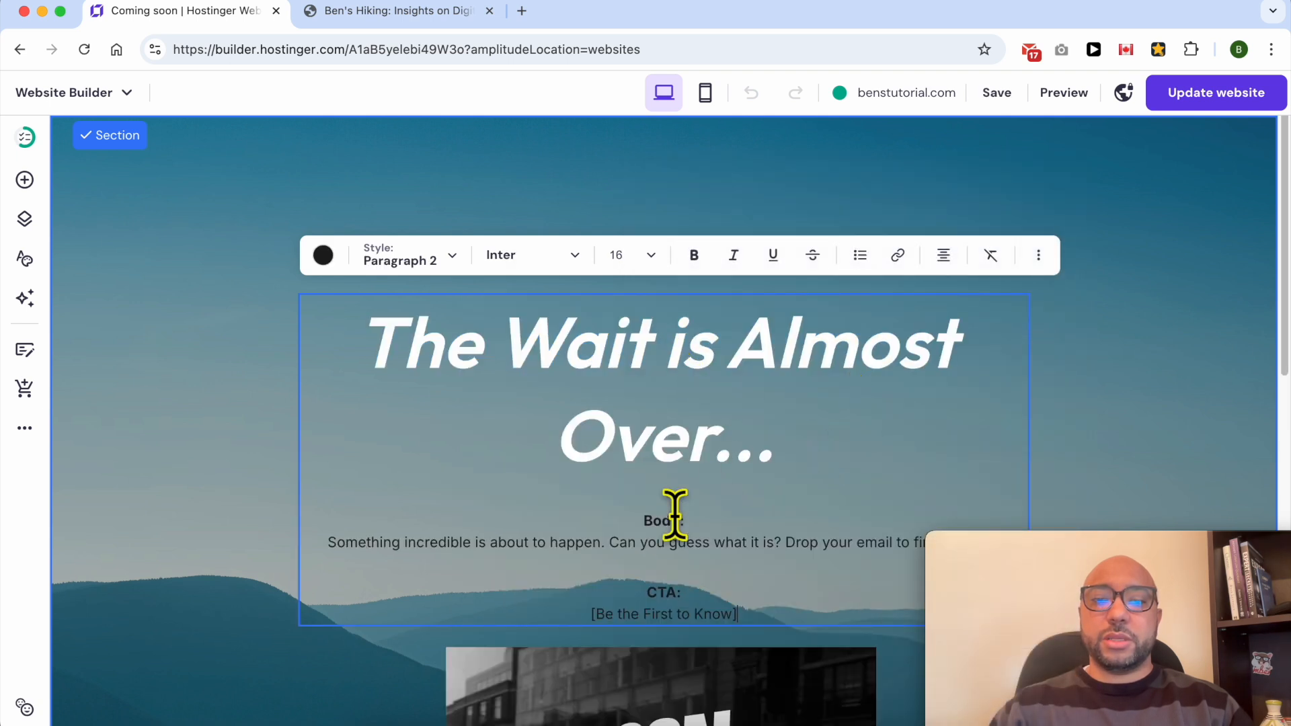
- Apply the Heading 2 text style to the "The Wait is Almost Over..." headline
drag(402, 343, 814, 399)
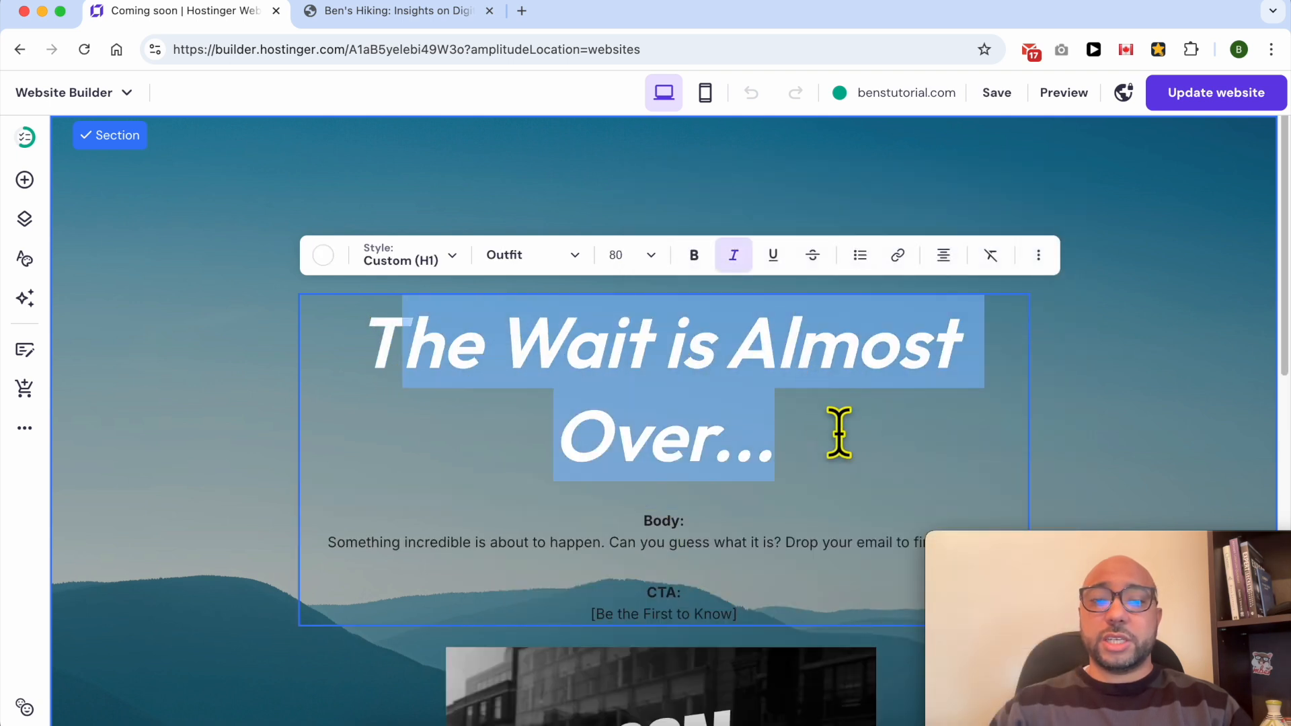
click(802, 436)
drag(867, 440, 389, 337)
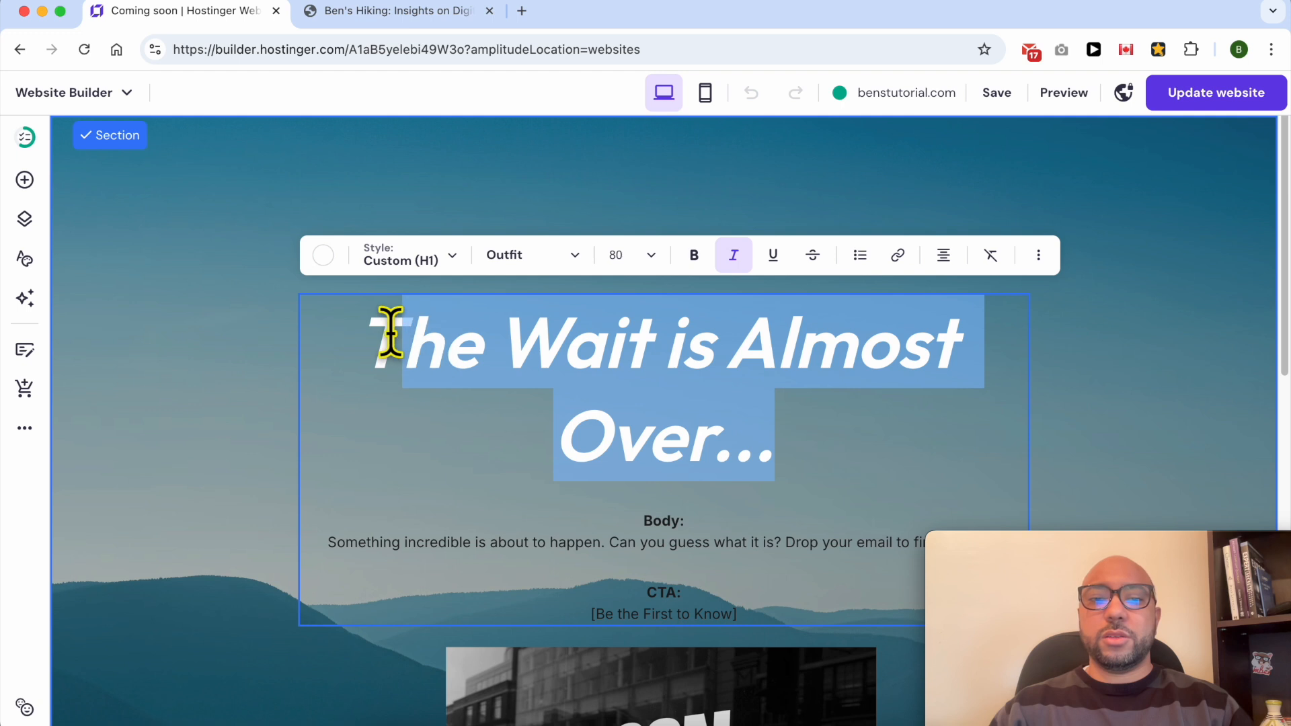
click(621, 349)
drag(773, 417, 341, 334)
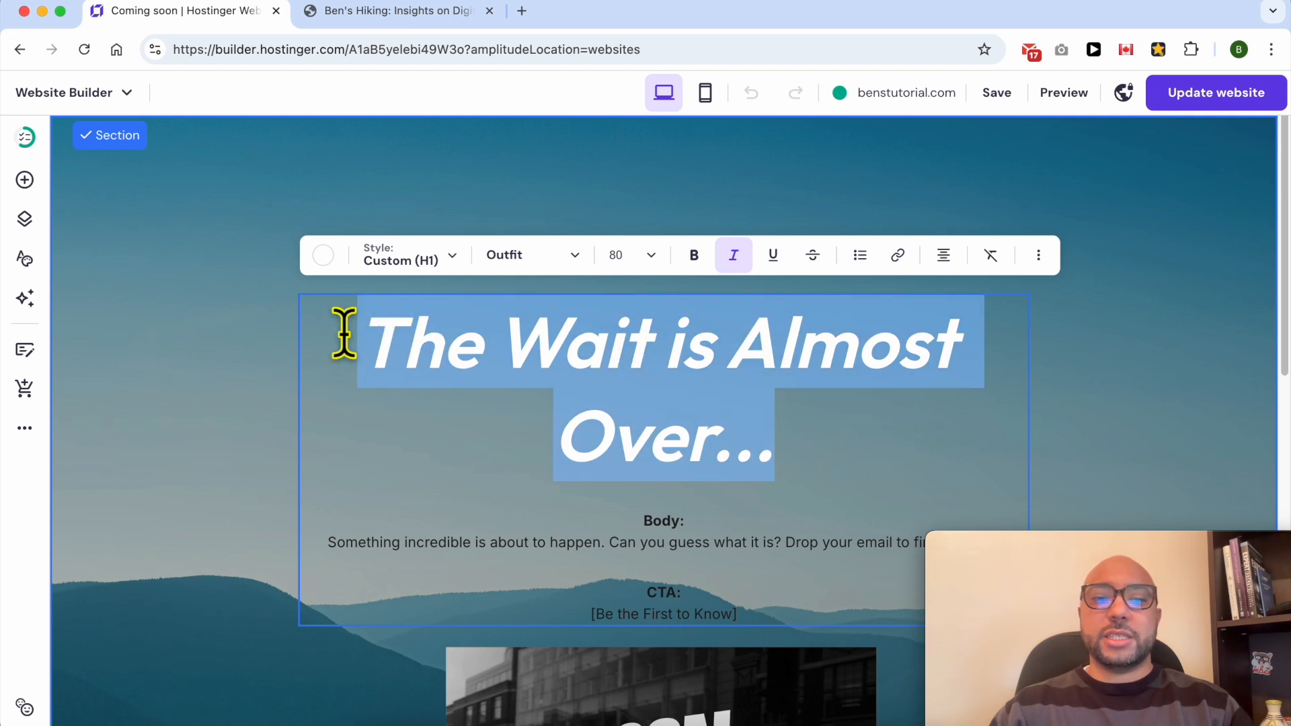
click(430, 260)
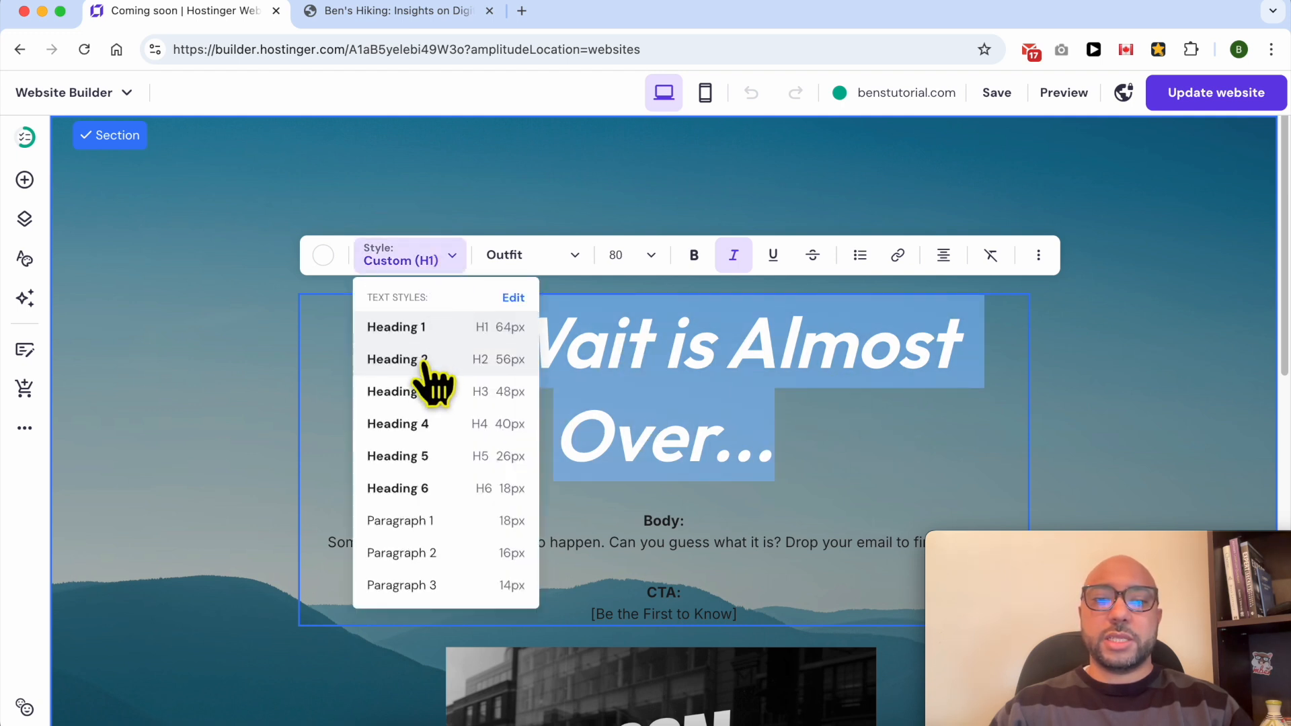
click(425, 366)
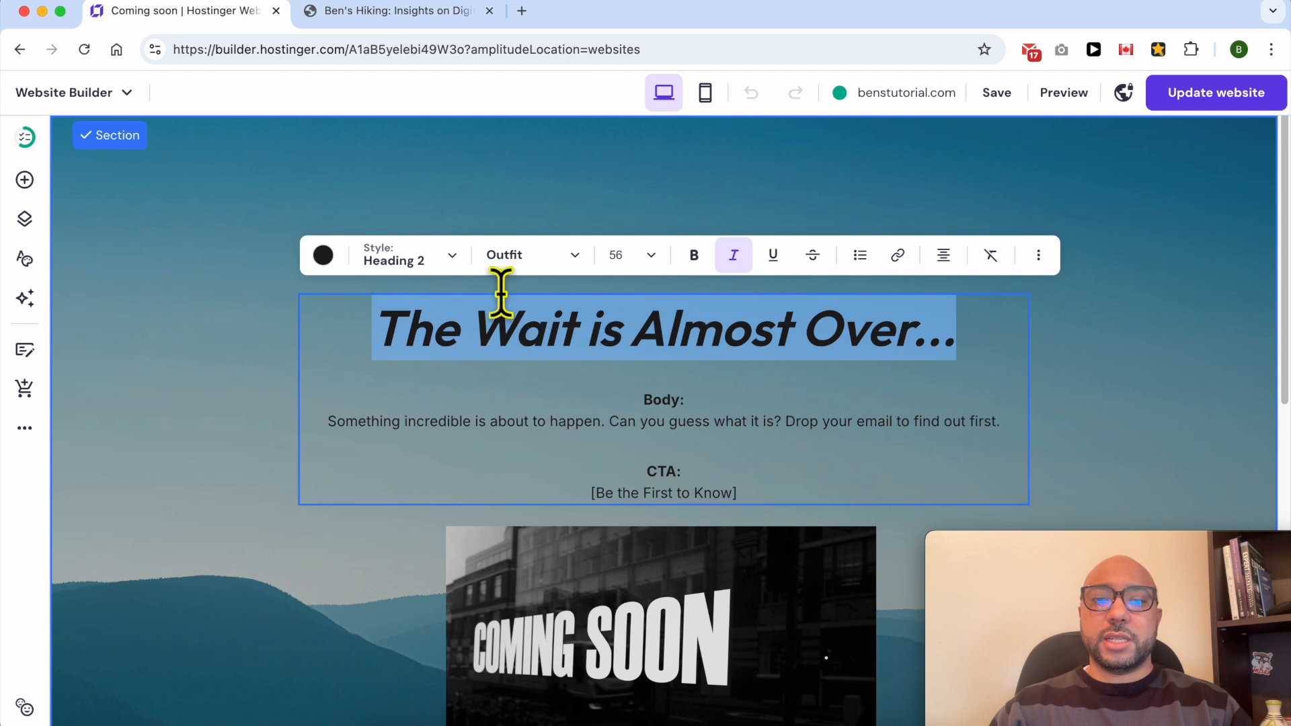
- Set the headline's text color to white (#ffffff)
click(324, 255)
click(327, 331)
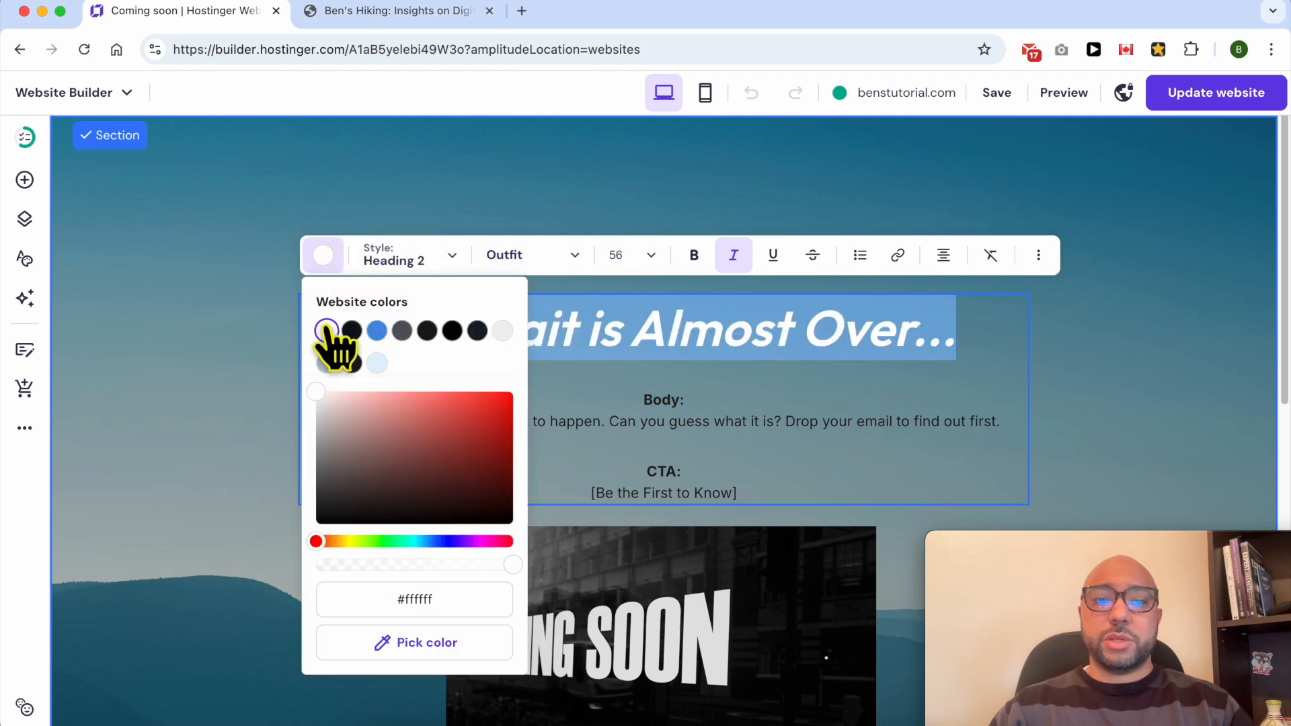
click(726, 325)
- Set the text color of the "Something incredible is about to happen" paragraph to white
triple_click(717, 418)
drag(1002, 421, 335, 422)
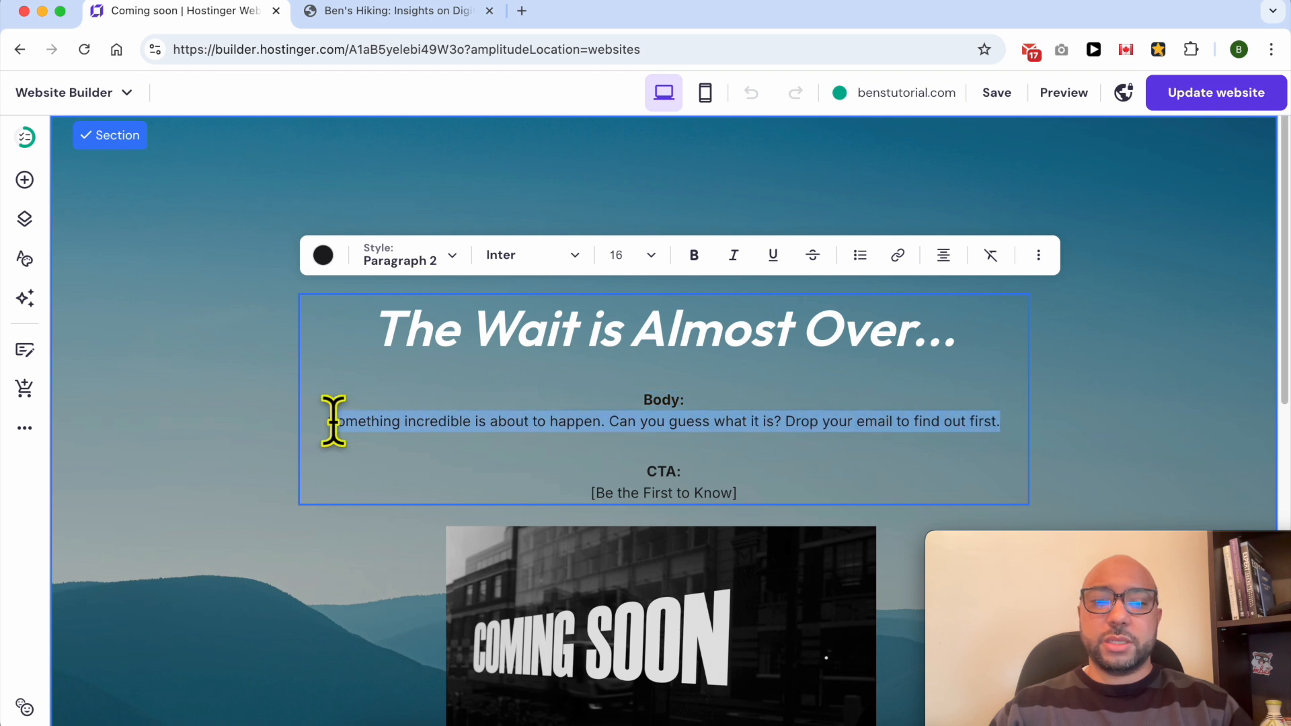
click(323, 255)
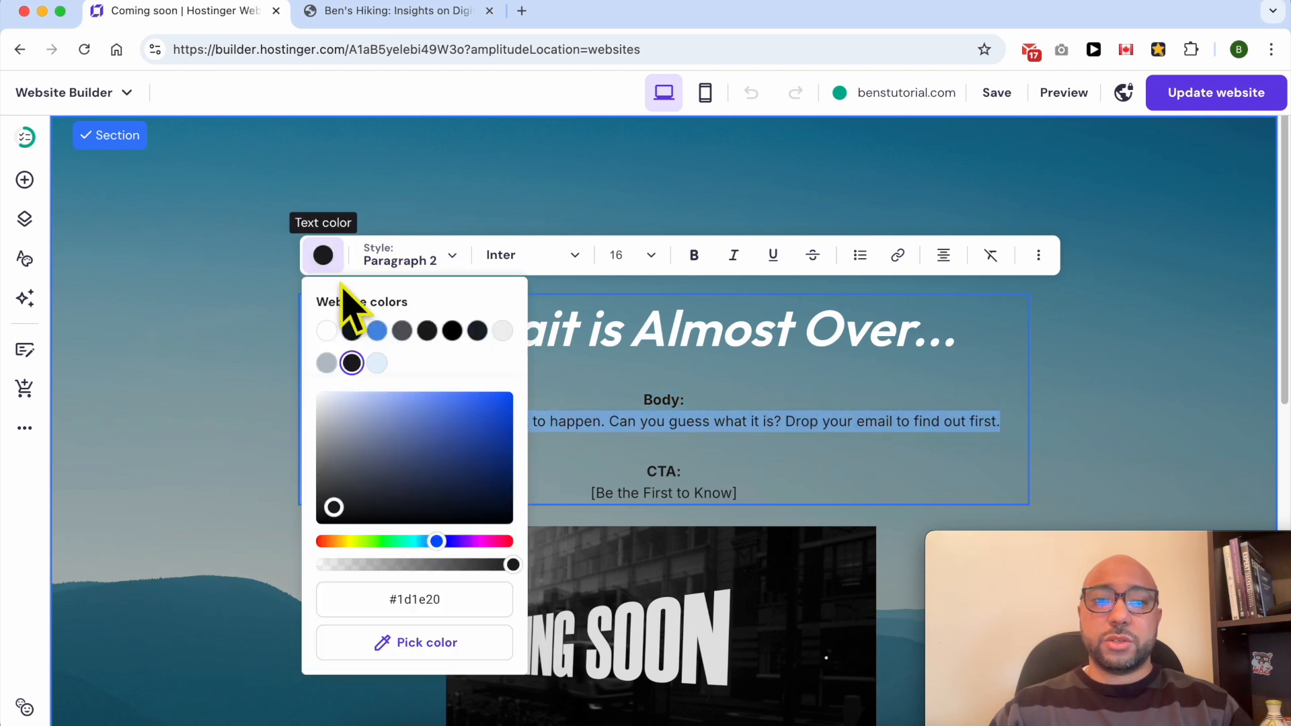
click(326, 330)
- Delete the "Body:" label and the line break between the headline and the paragraph
double_click(712, 400)
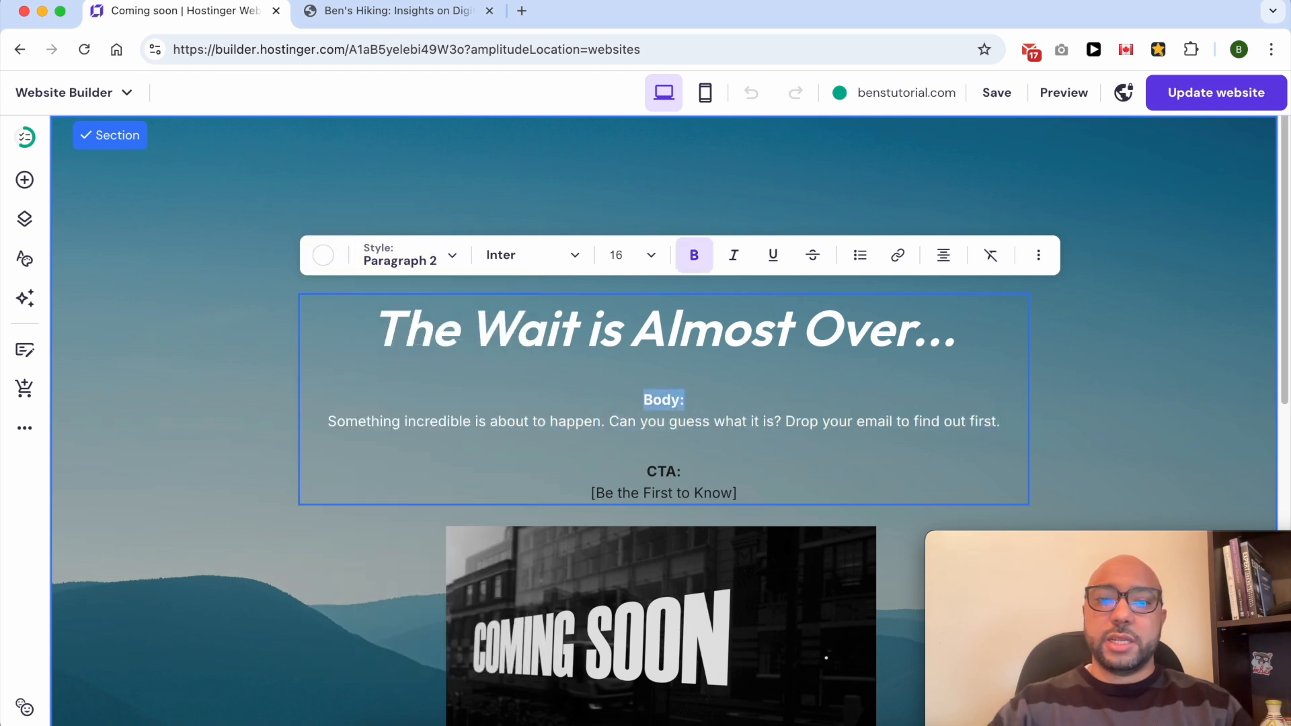
key(BackSpace)
key(BackSpace)
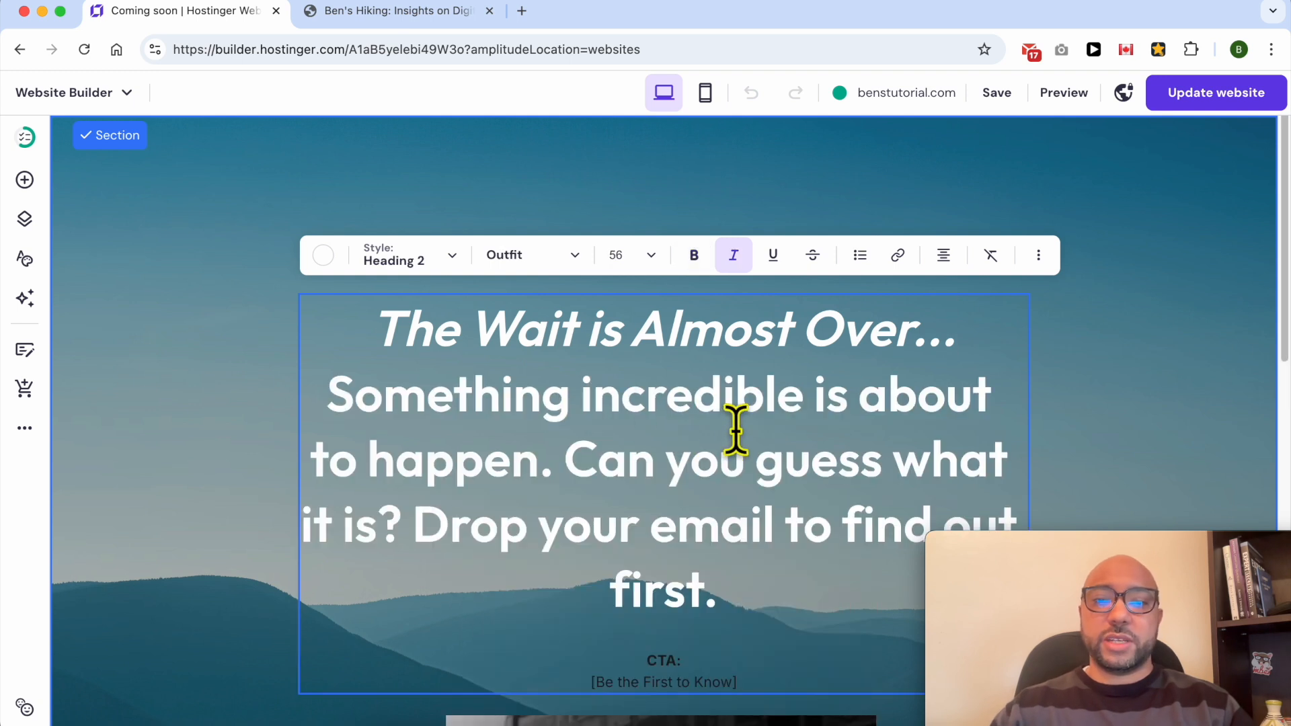
- Try the Paragraph 1 text style on the "Something incredible" sentence, and undo the style change
triple_click(737, 431)
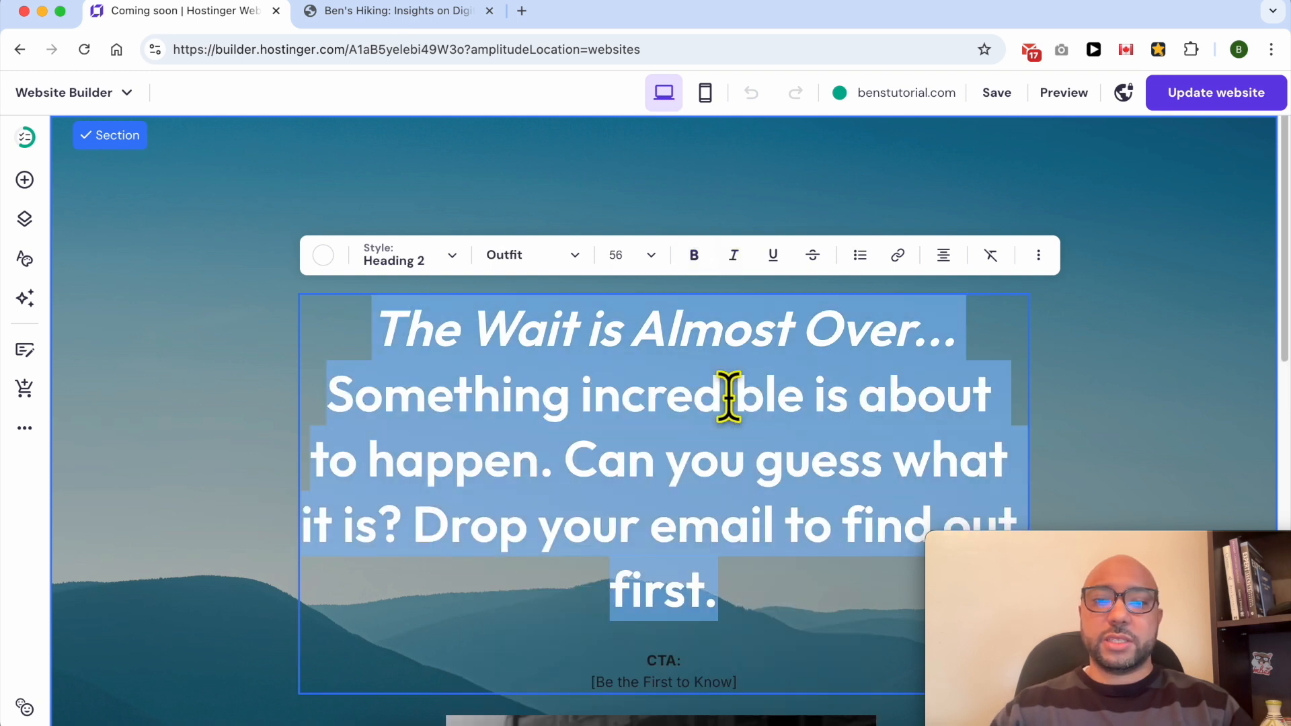
click(445, 264)
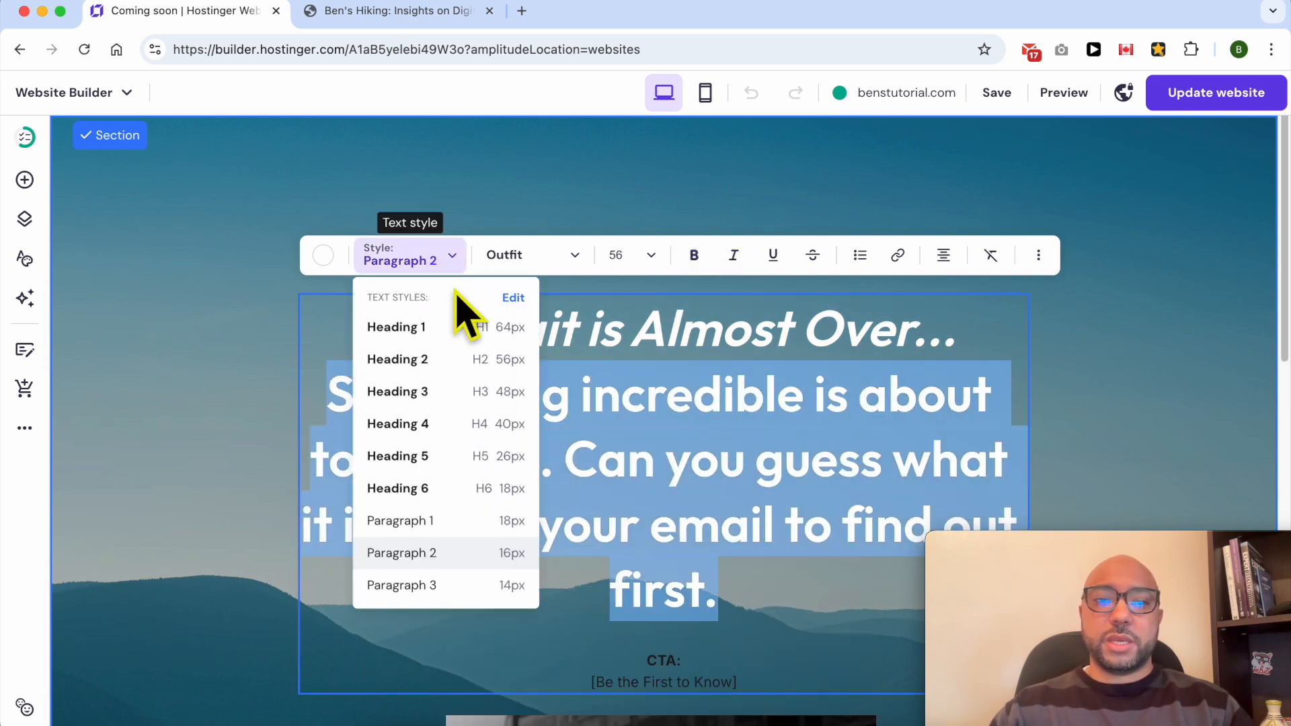
click(428, 528)
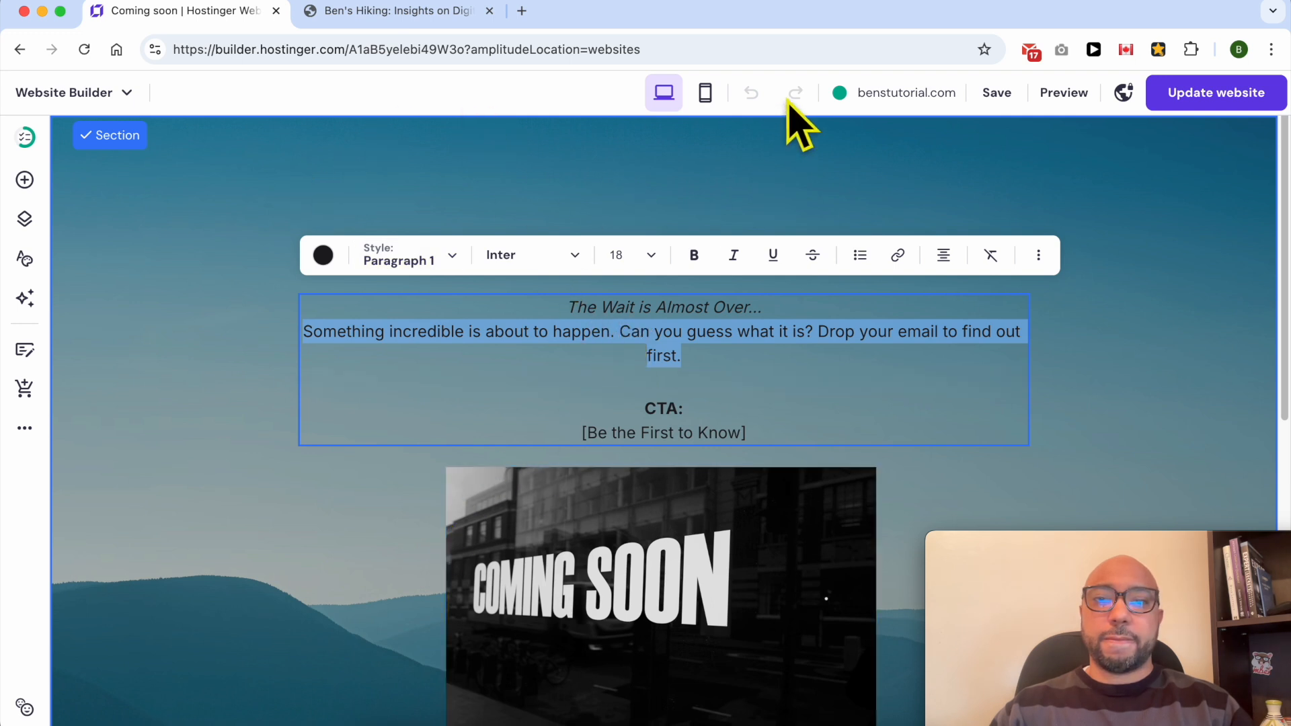
key(super+z)
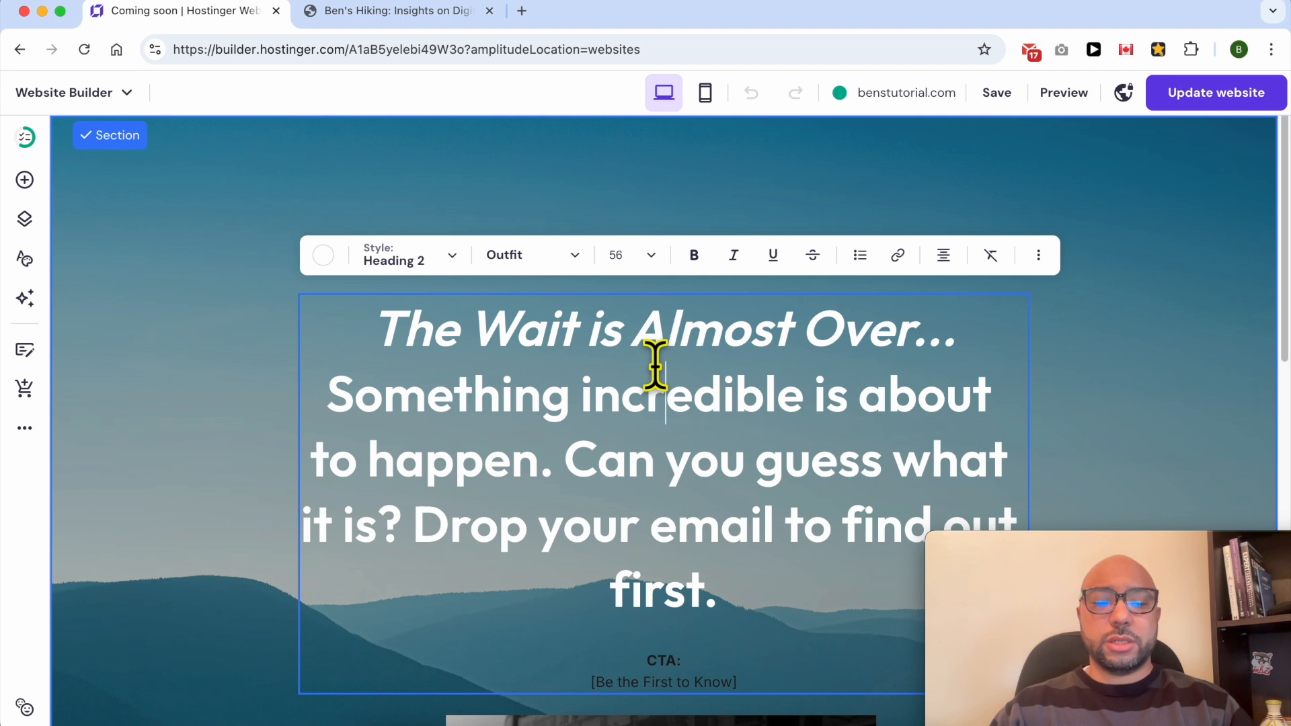
- Restore the paragraph's separate line below the headline, and delete the "Body:" label together with its line
key(super+z)
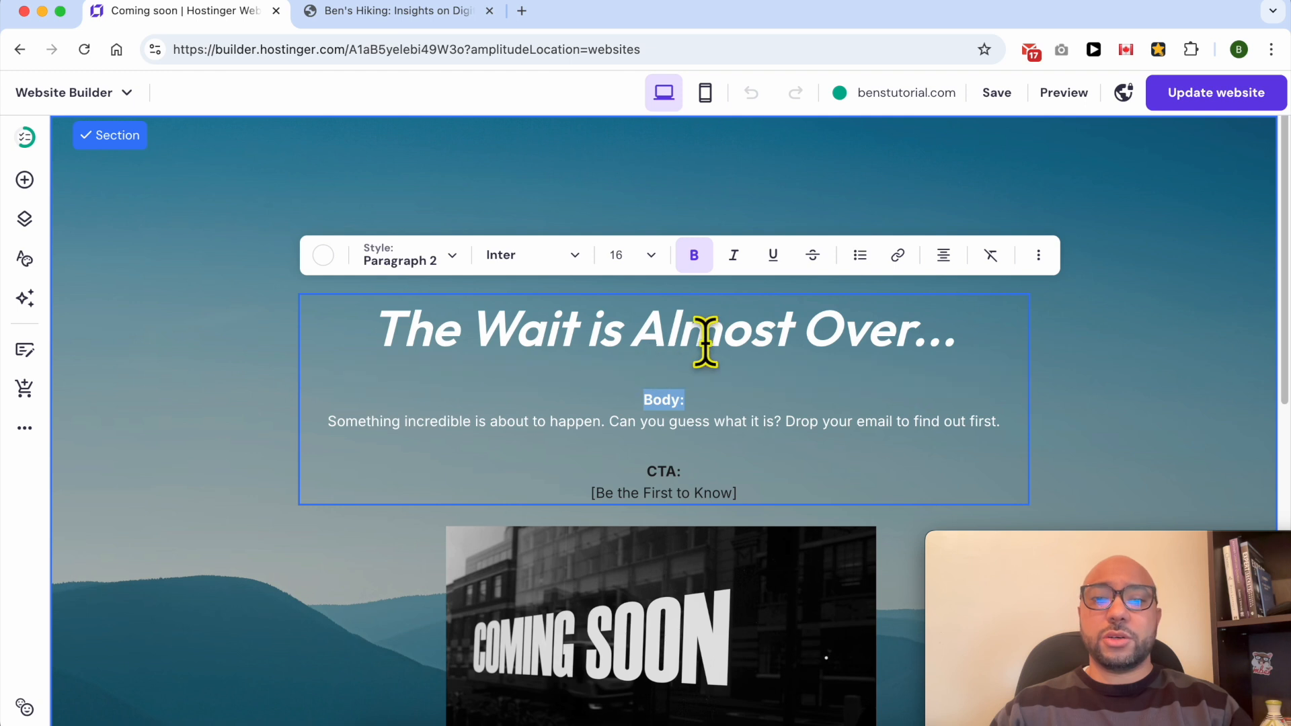
click(727, 384)
click(721, 398)
key(BackSpace)
key(BackSpace)
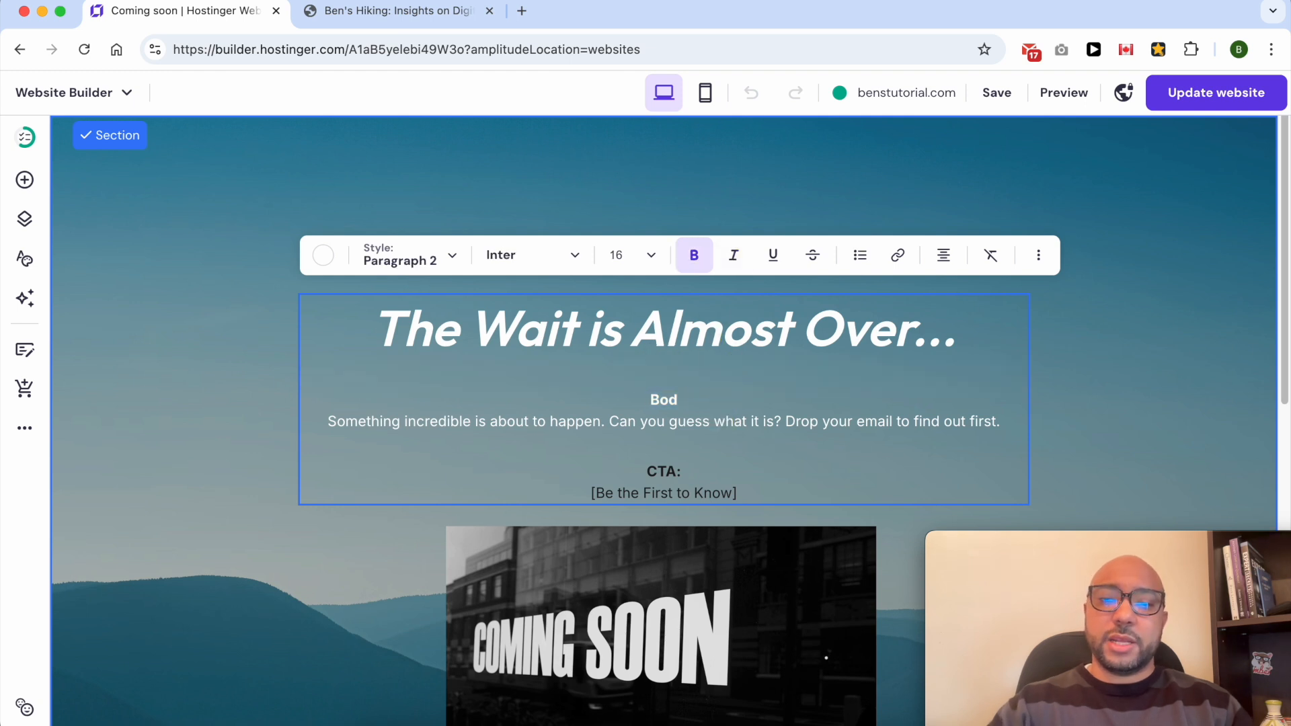
click(329, 421)
key(BackSpace)
key(BackSpace)
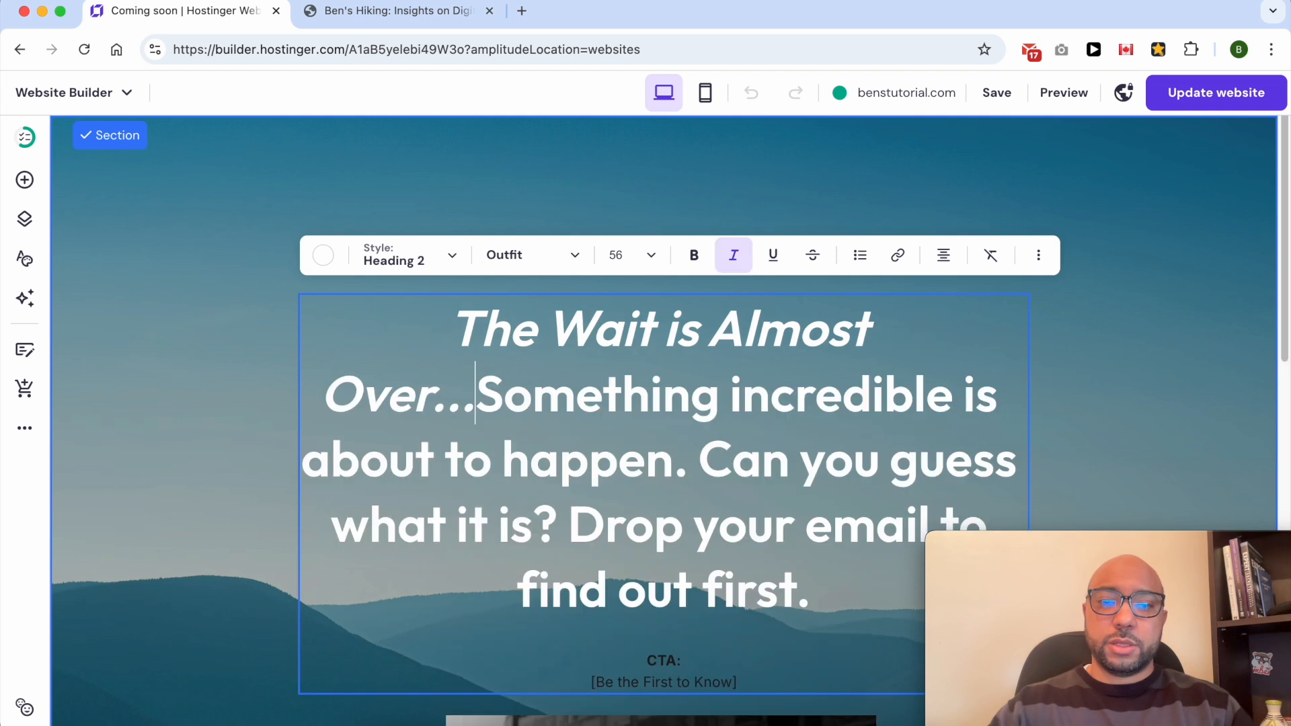
key(super+z)
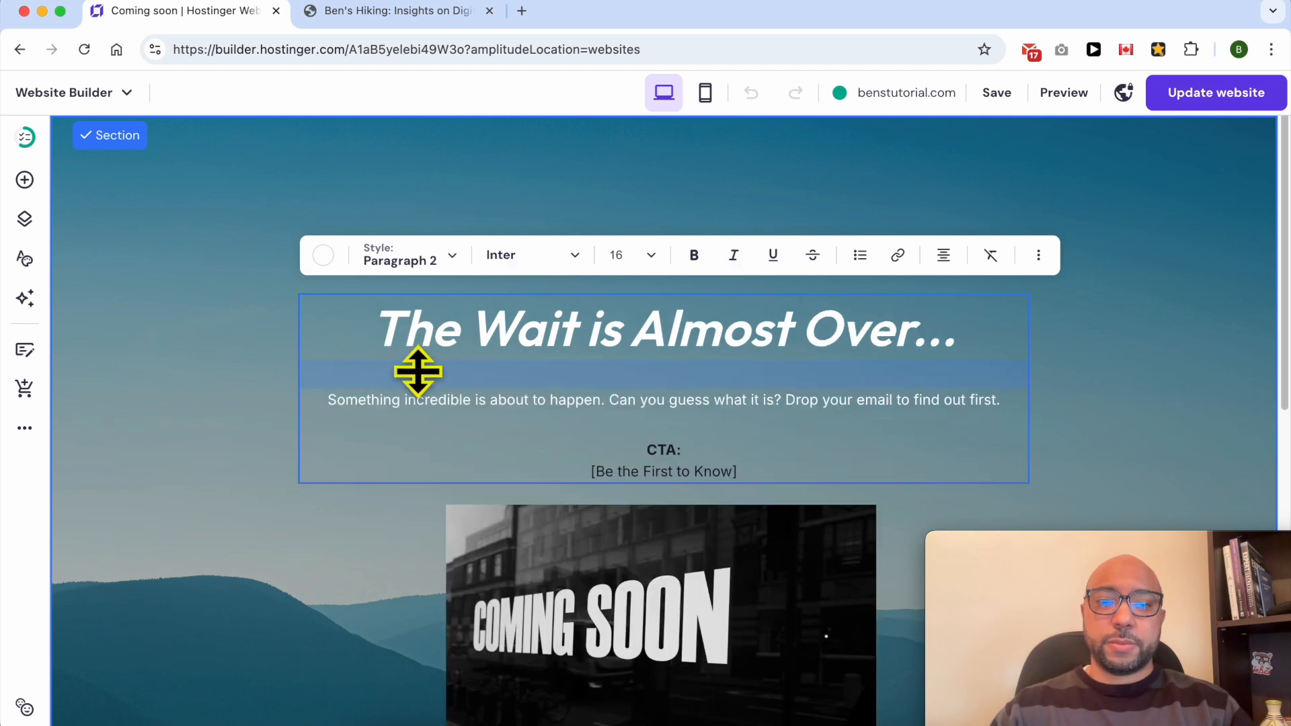
key(Left)
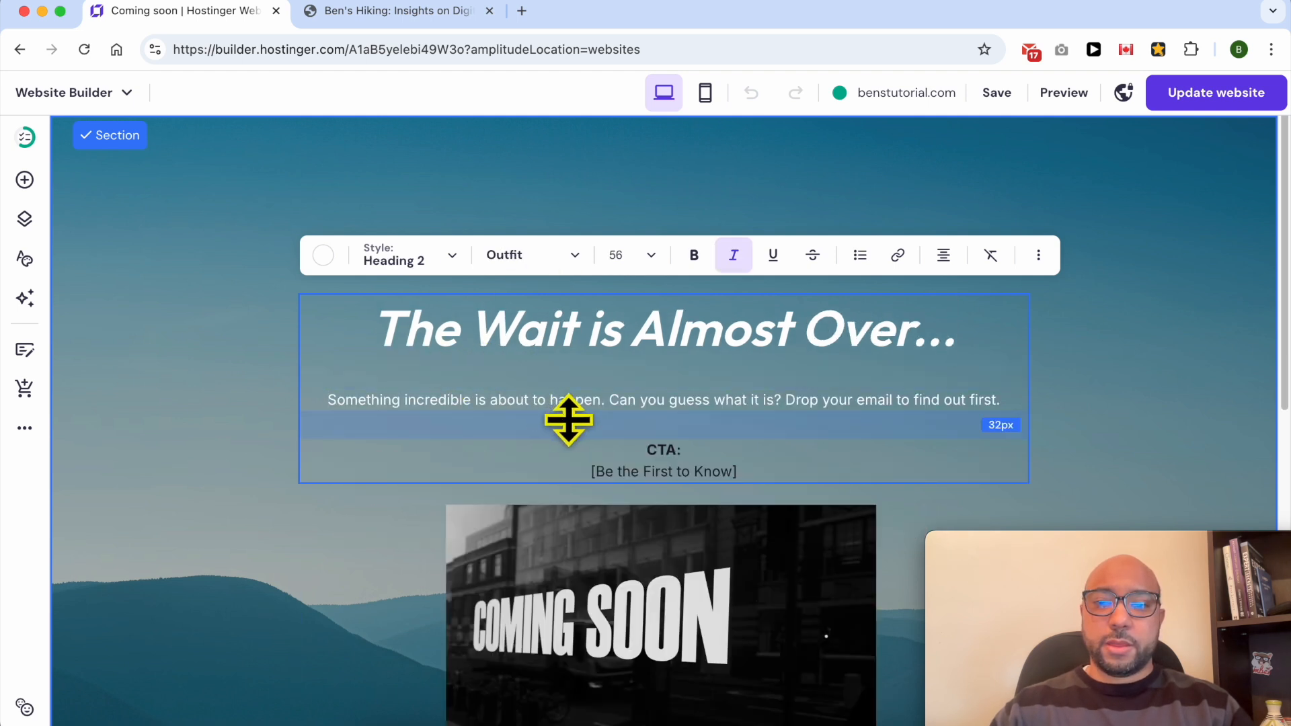
- Delete the "CTA:" label and the square brackets around "Be the First to Know"
click(681, 436)
click(742, 472)
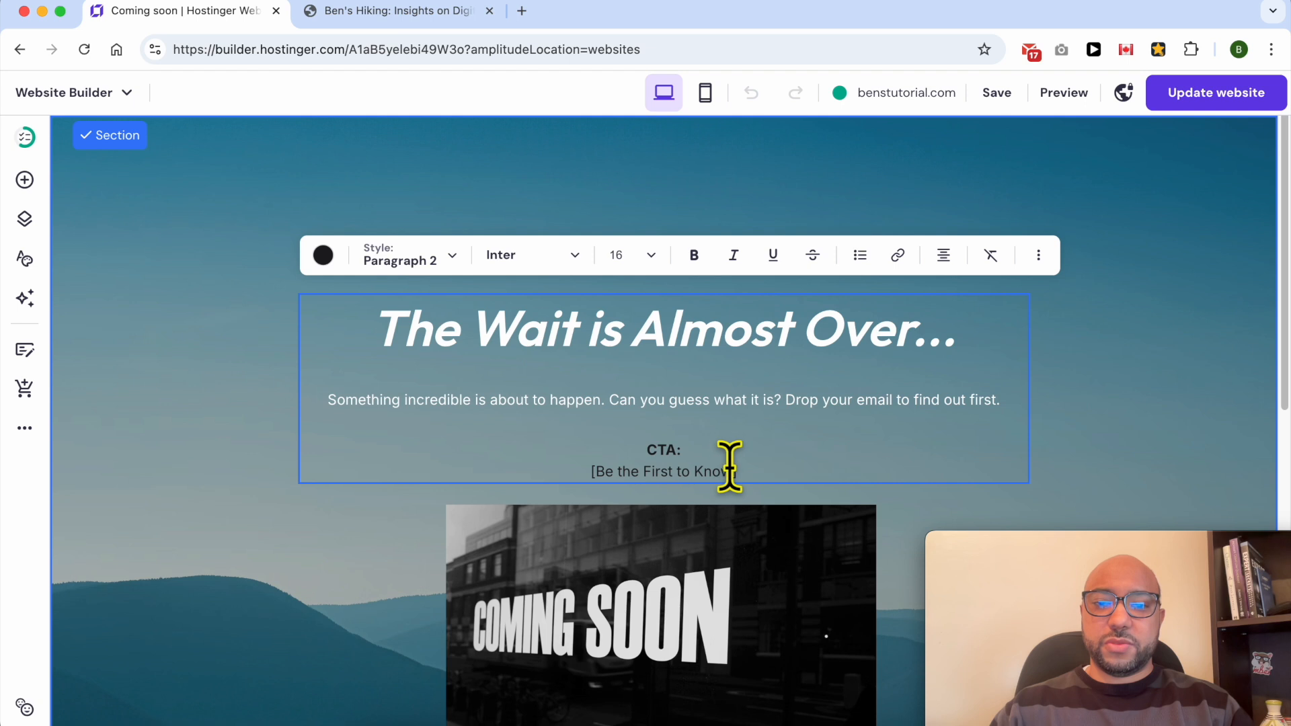
drag(733, 472, 618, 470)
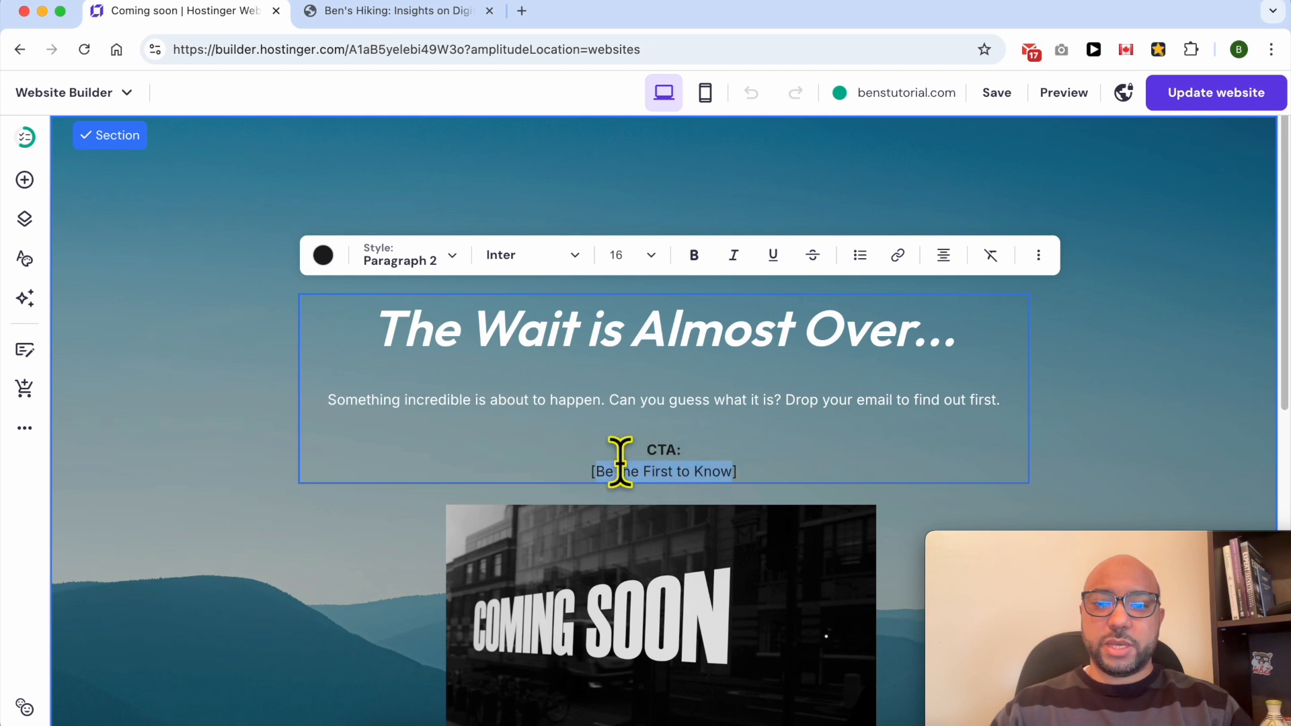
triple_click(665, 449)
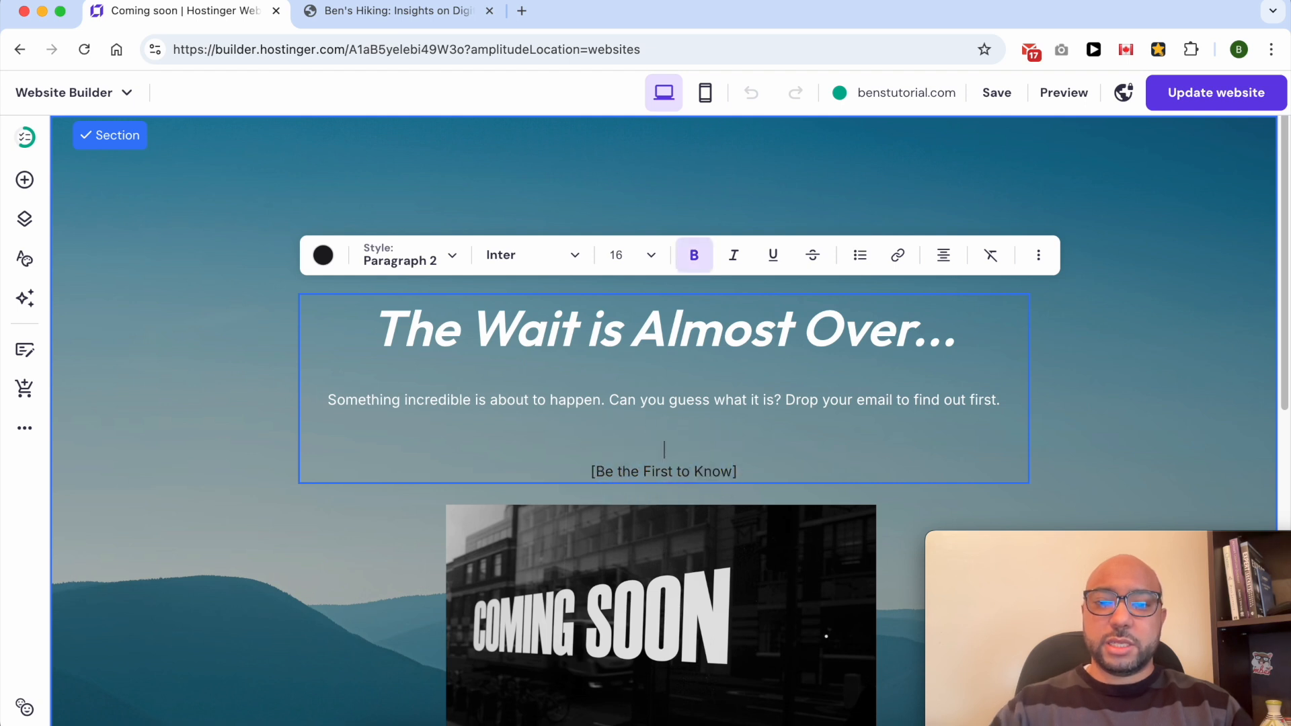
key(BackSpace)
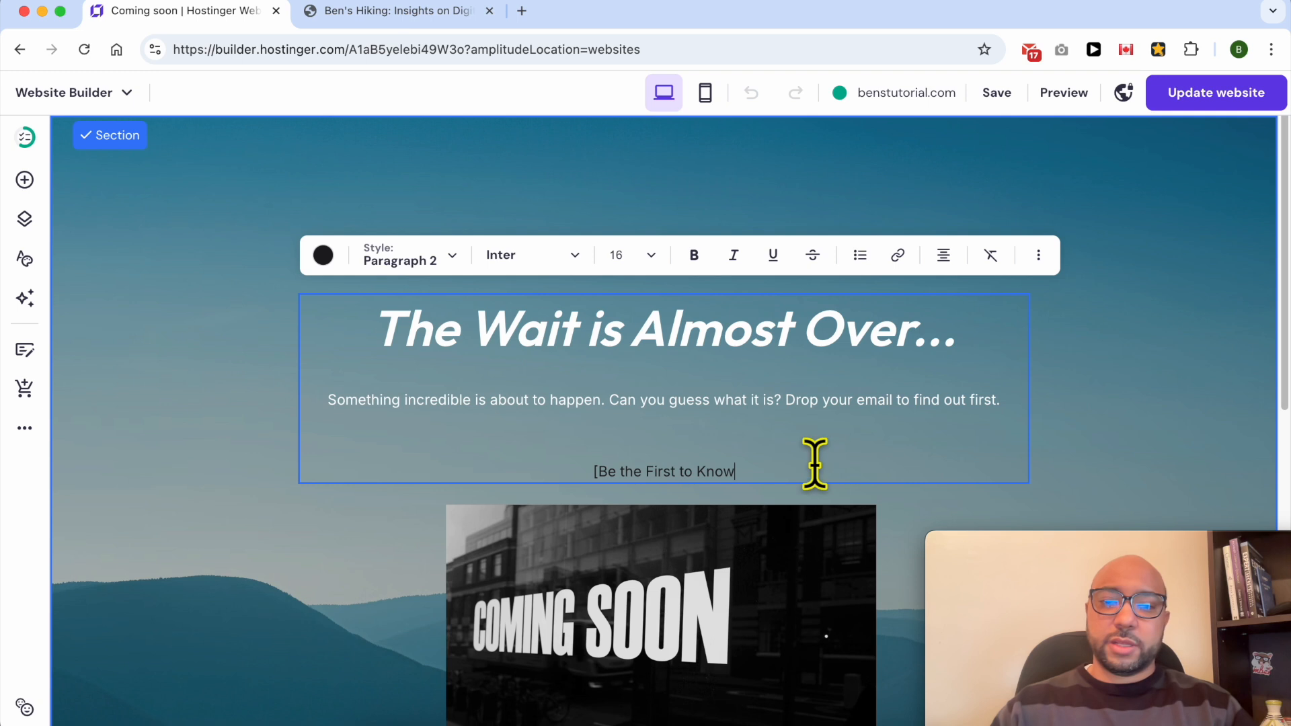
click(596, 472)
key(BackSpace)
- Set the text color of "Be the First to Know" to white
key(shift+super+Right)
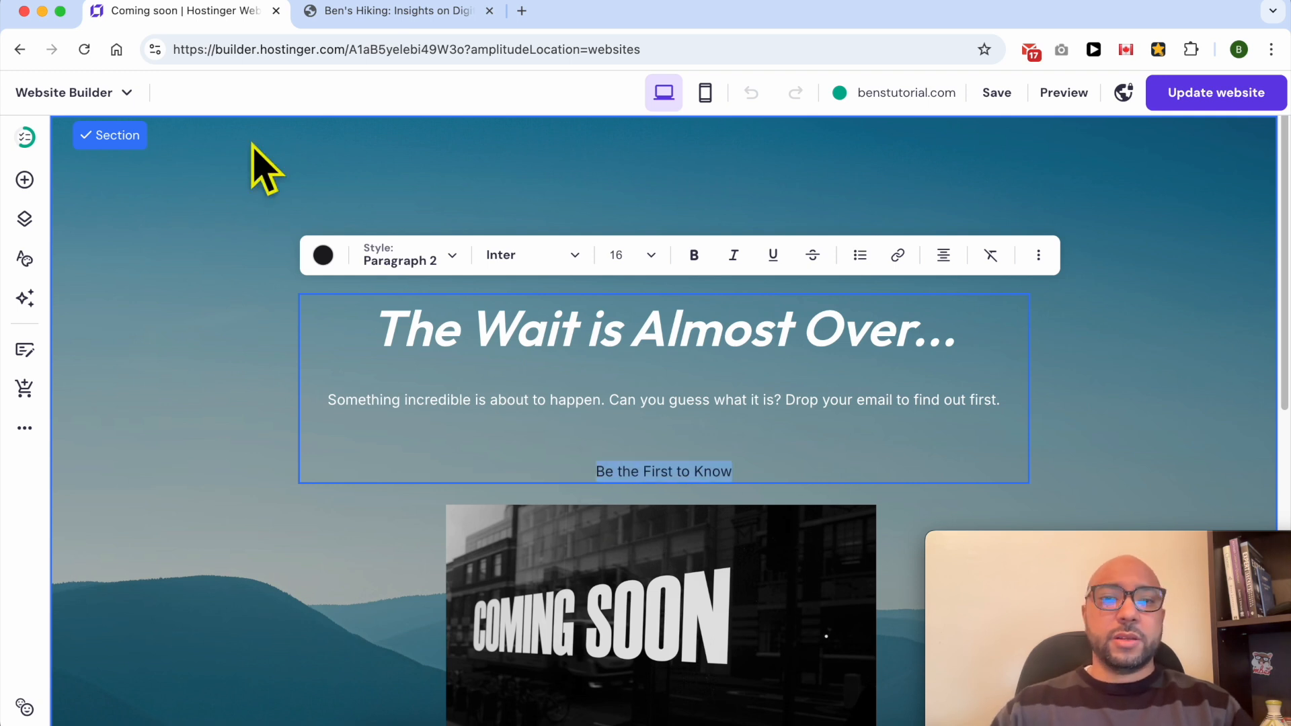
click(324, 255)
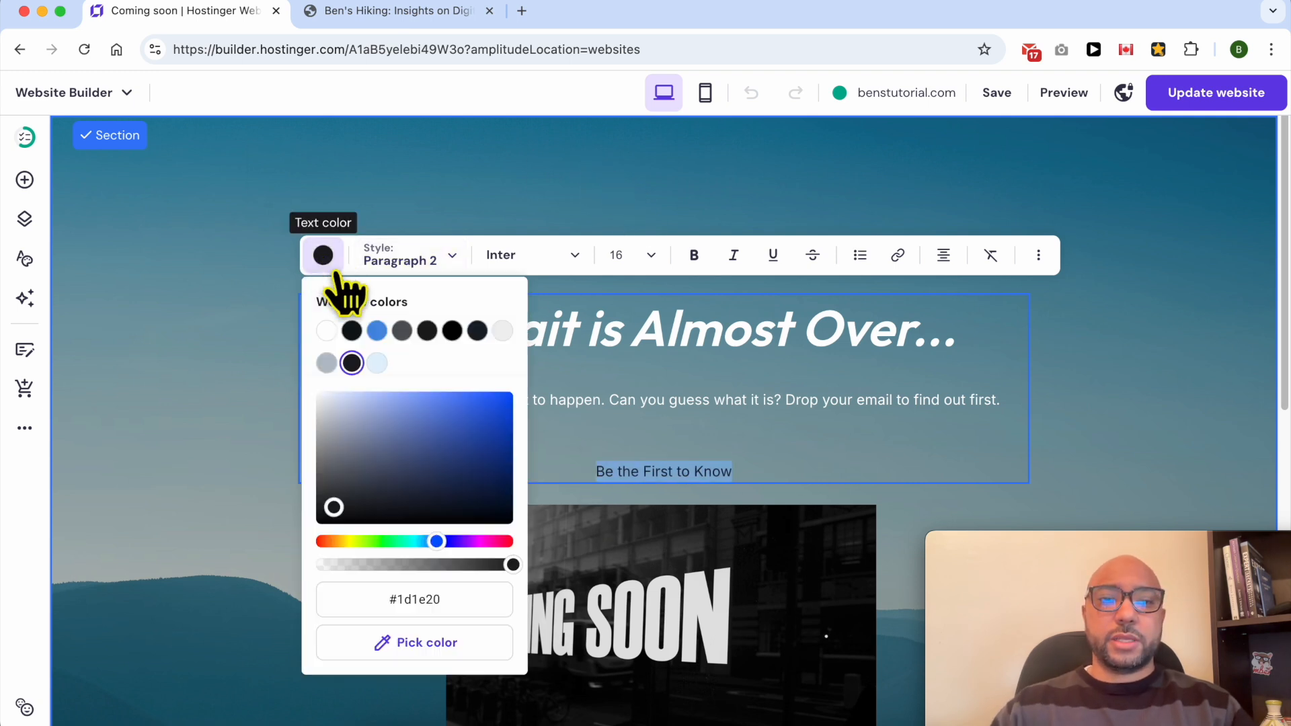
click(326, 331)
- Remove the empty lines between the paragraph and "Be the First to Know"
click(721, 449)
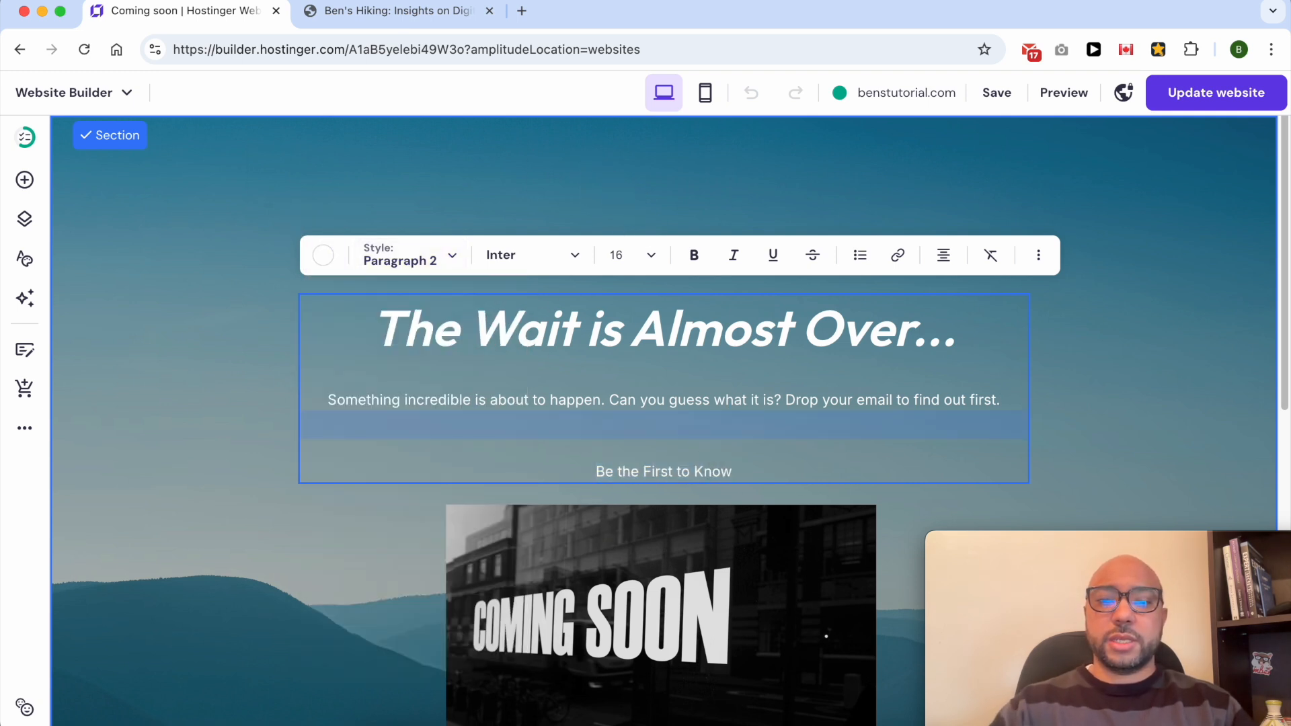
key(Delete)
key(Delete)
drag(752, 417, 565, 412)
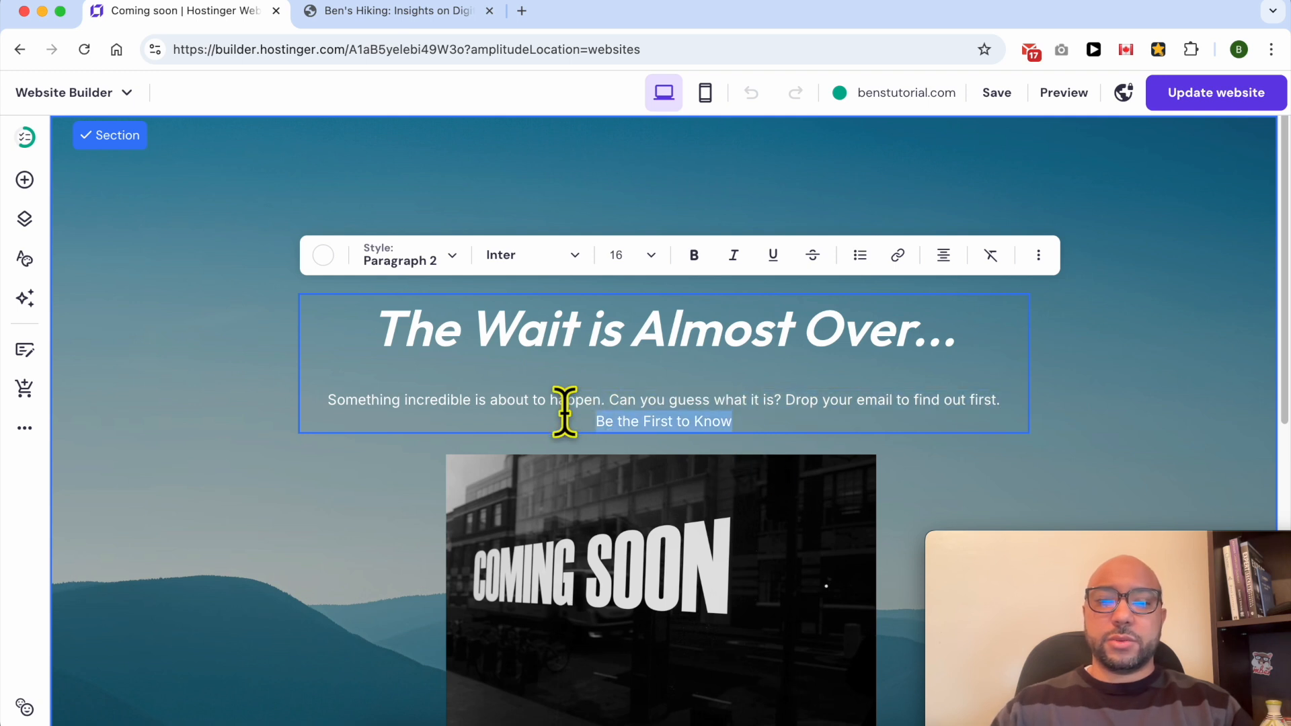
- Delete the "COMING SOON" image below the text
click(599, 536)
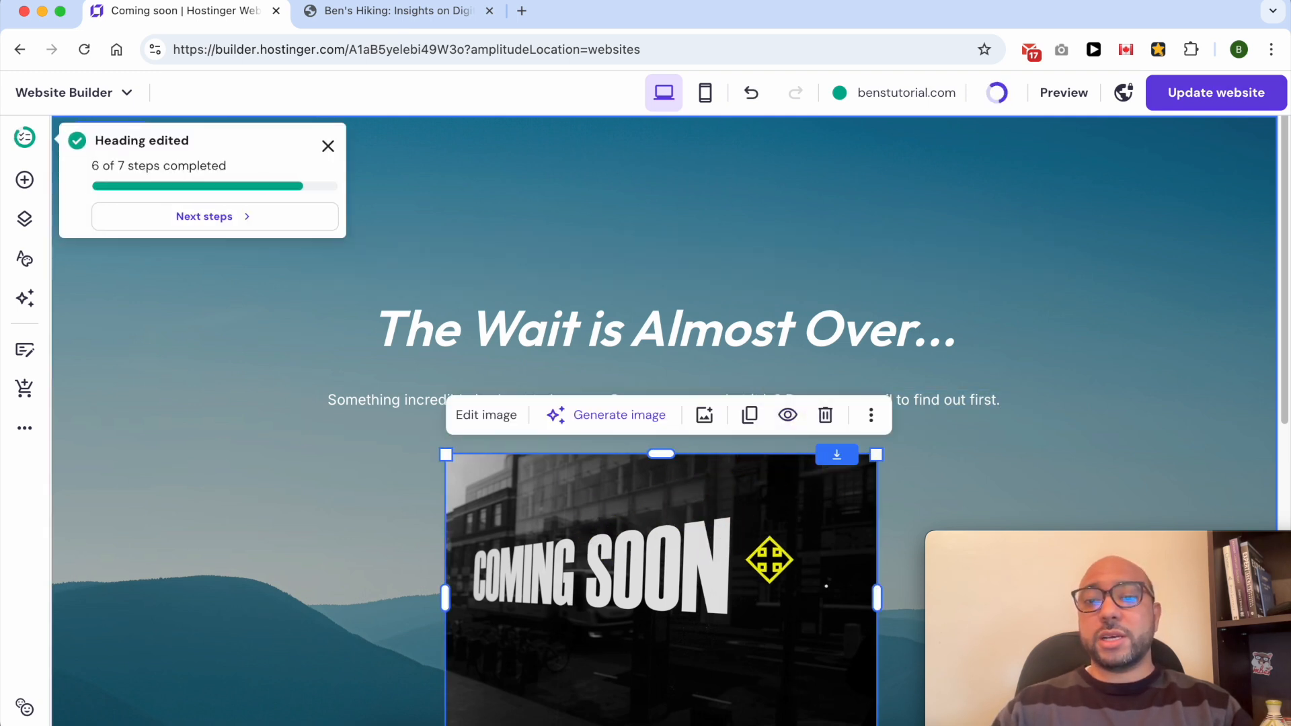
click(257, 372)
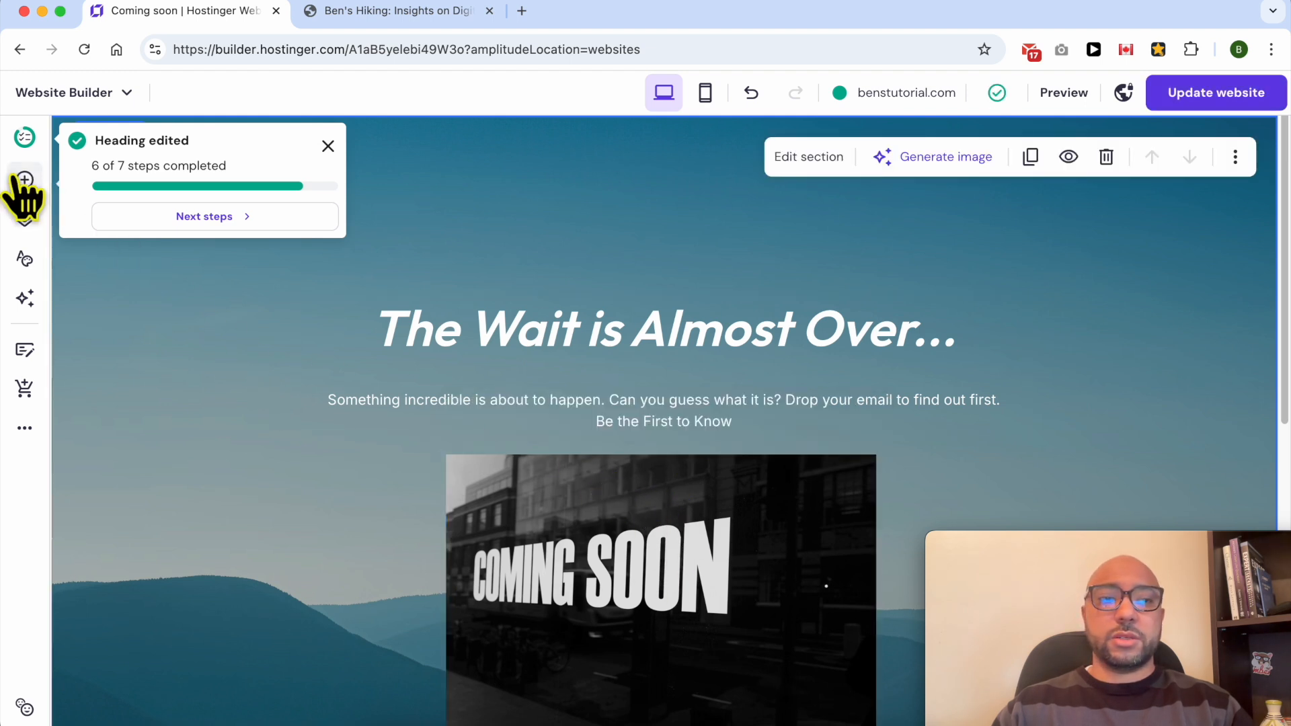
click(565, 512)
click(826, 415)
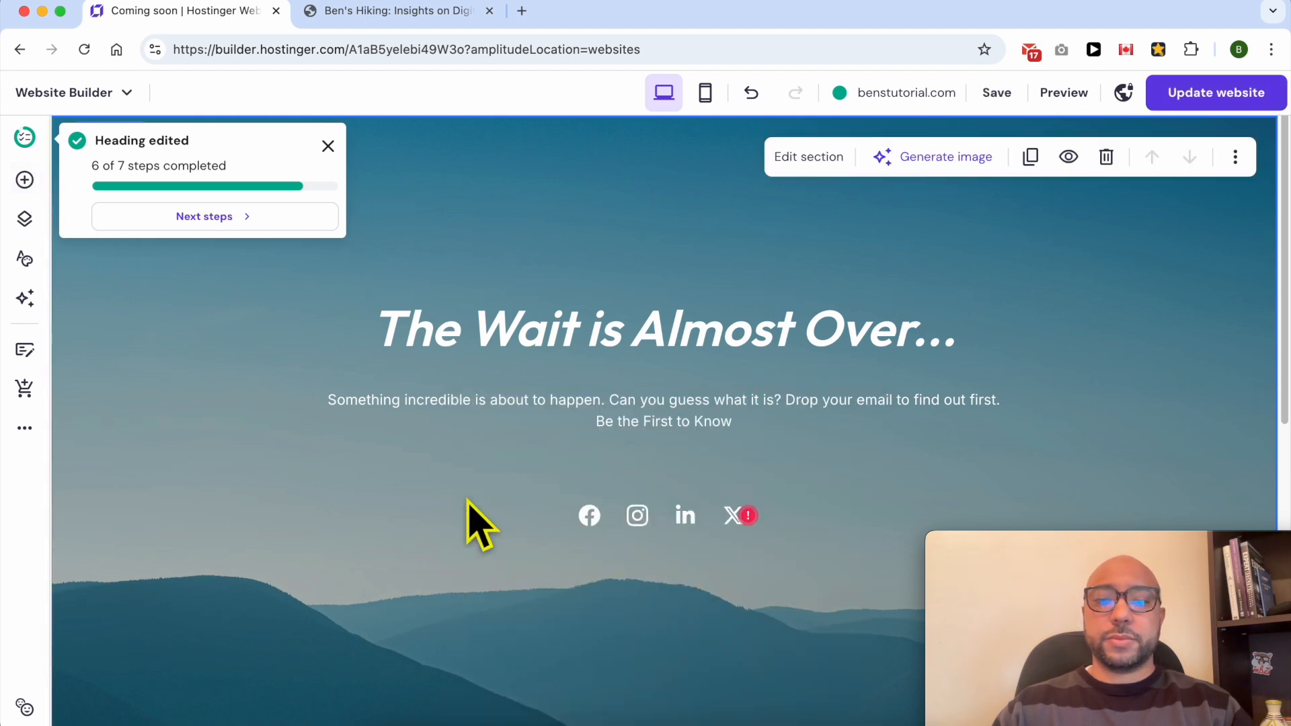
- Add an image element below the text and open the media library to replace its picture
click(26, 180)
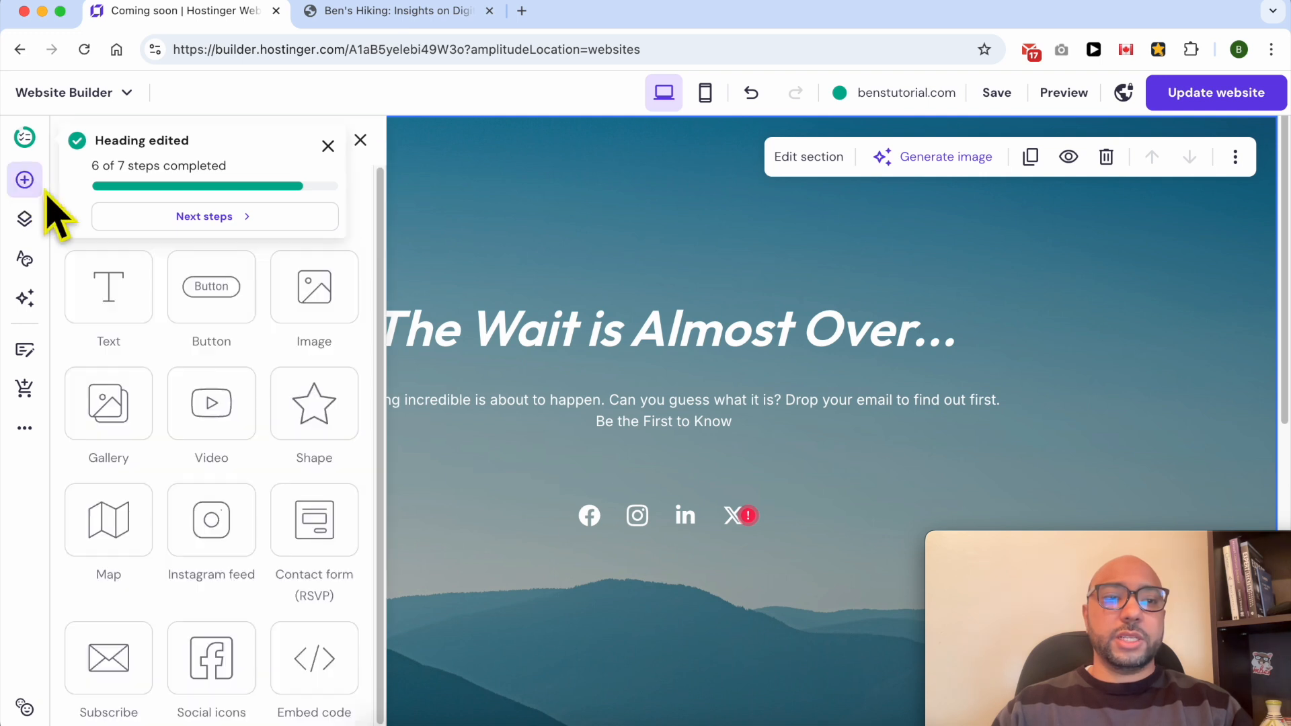
drag(306, 294, 702, 471)
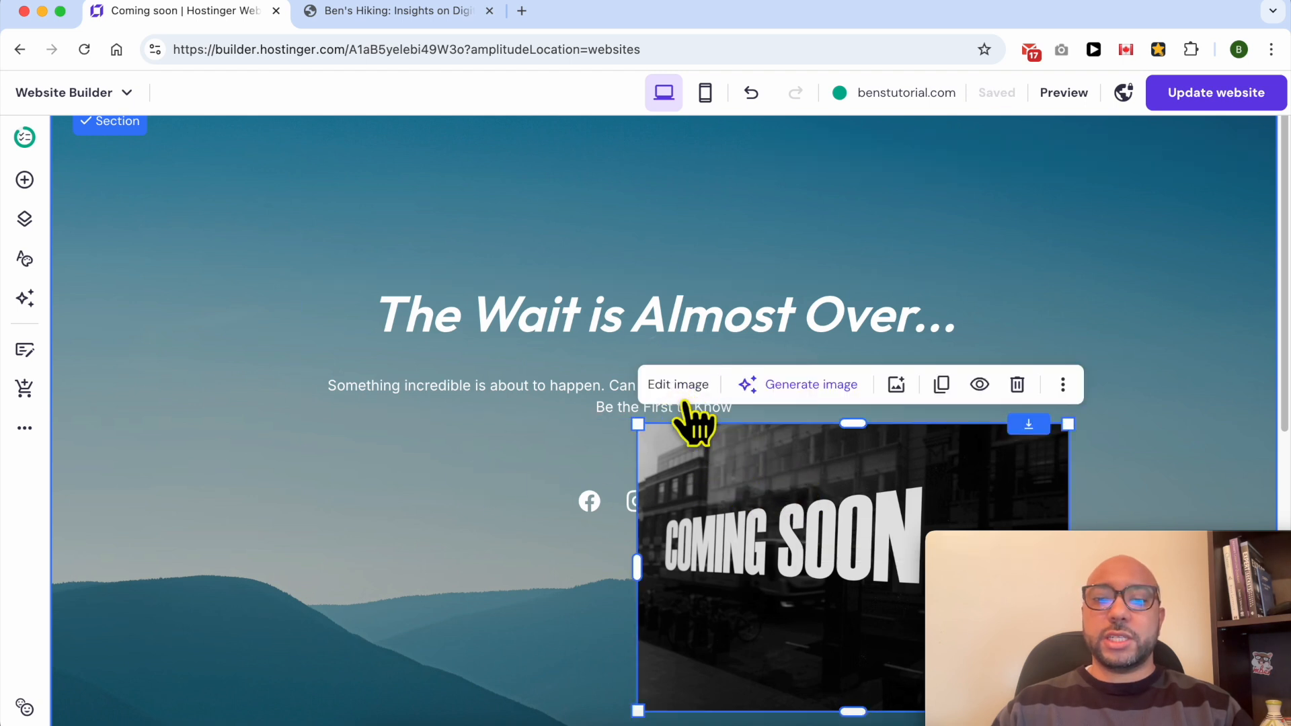
click(669, 390)
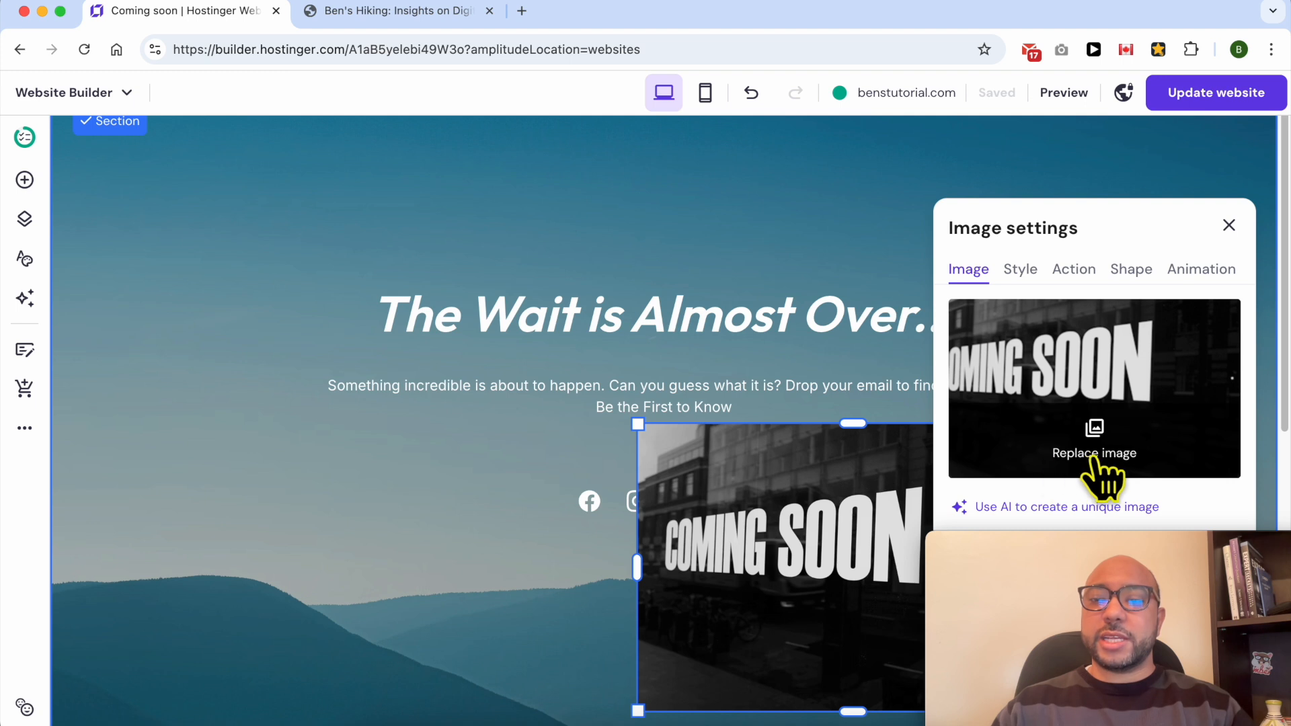
click(1120, 474)
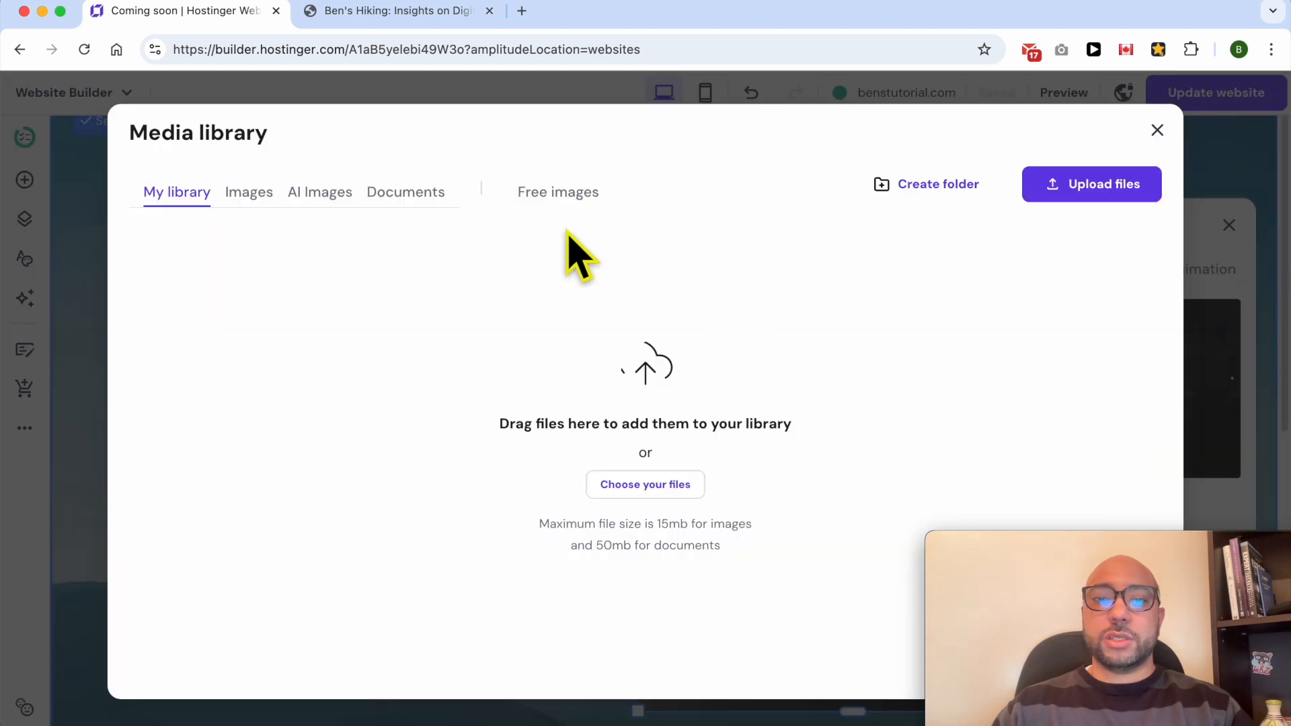
- Check the media library's file upload and free image options, and delete the added image element
click(1109, 188)
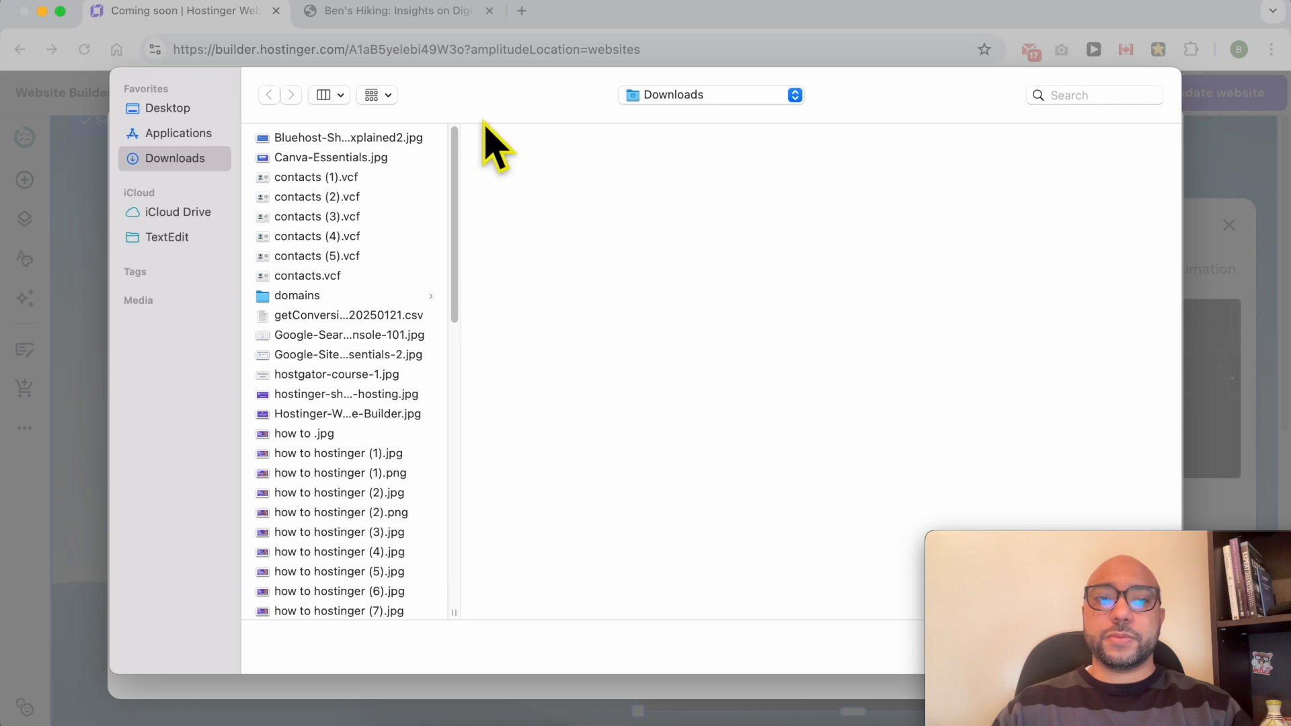
key(Escape)
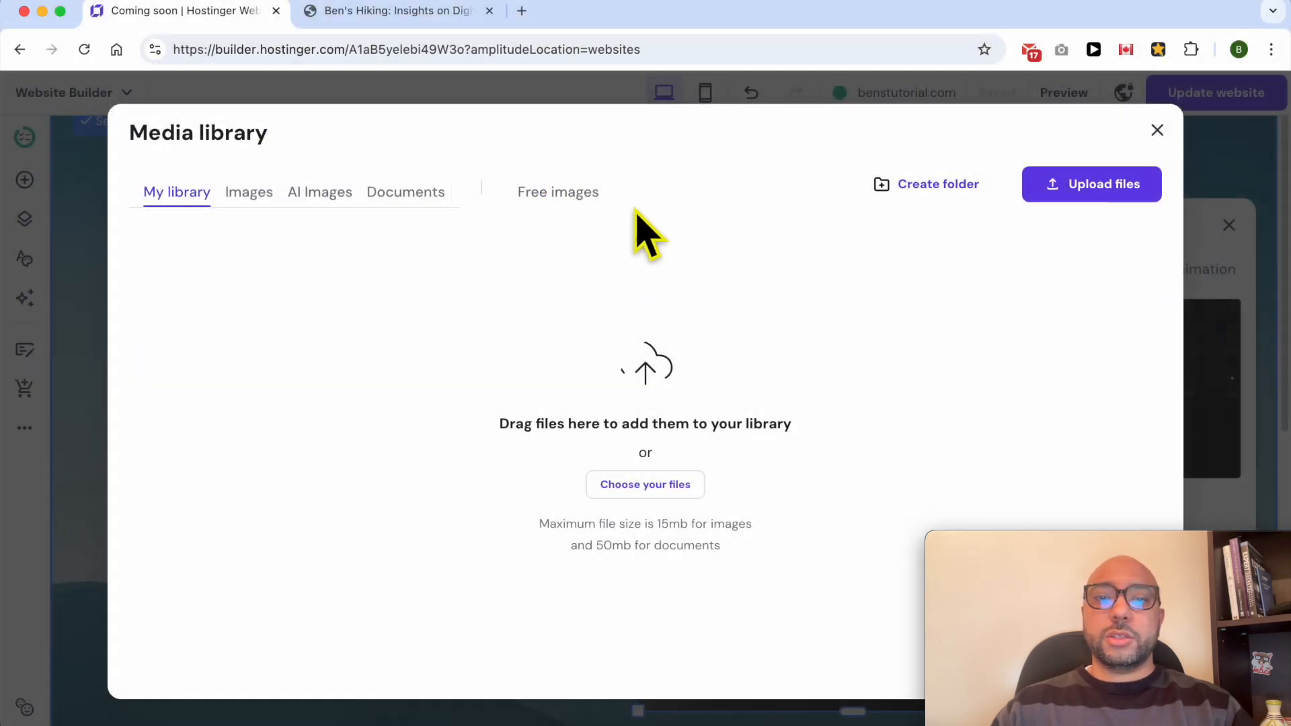
triple_click(536, 196)
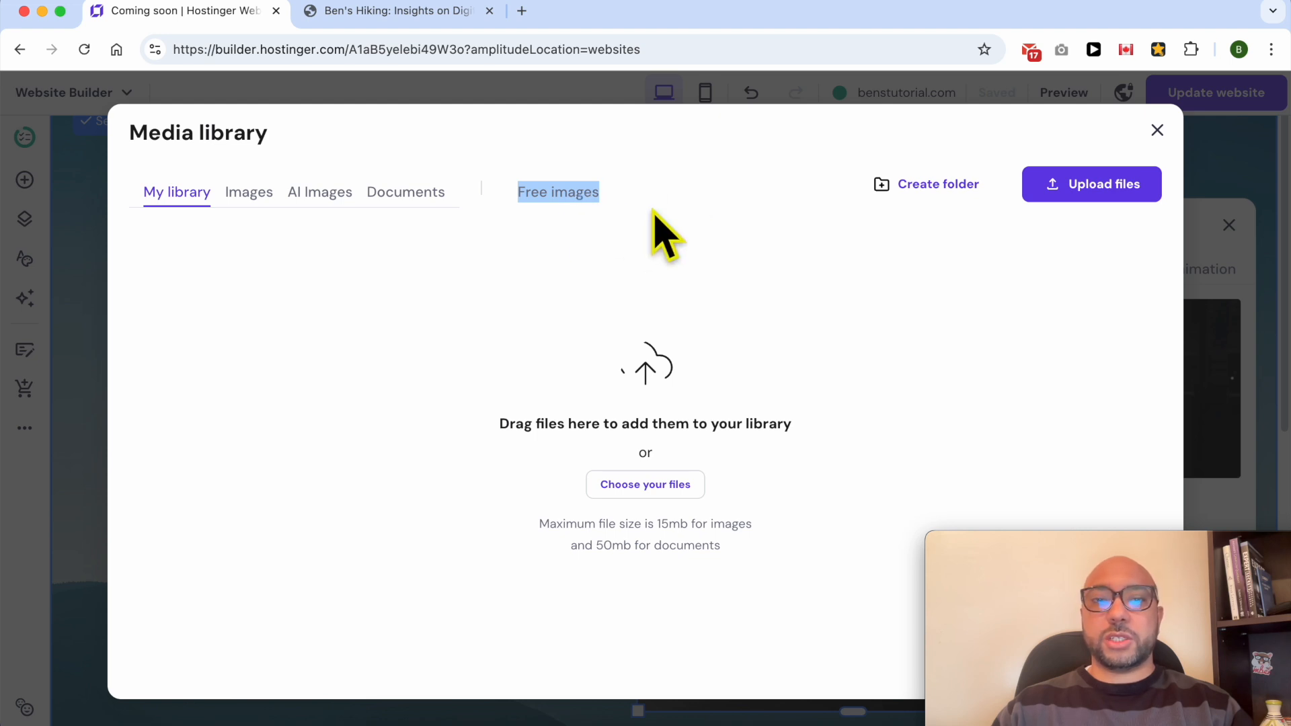
click(1157, 130)
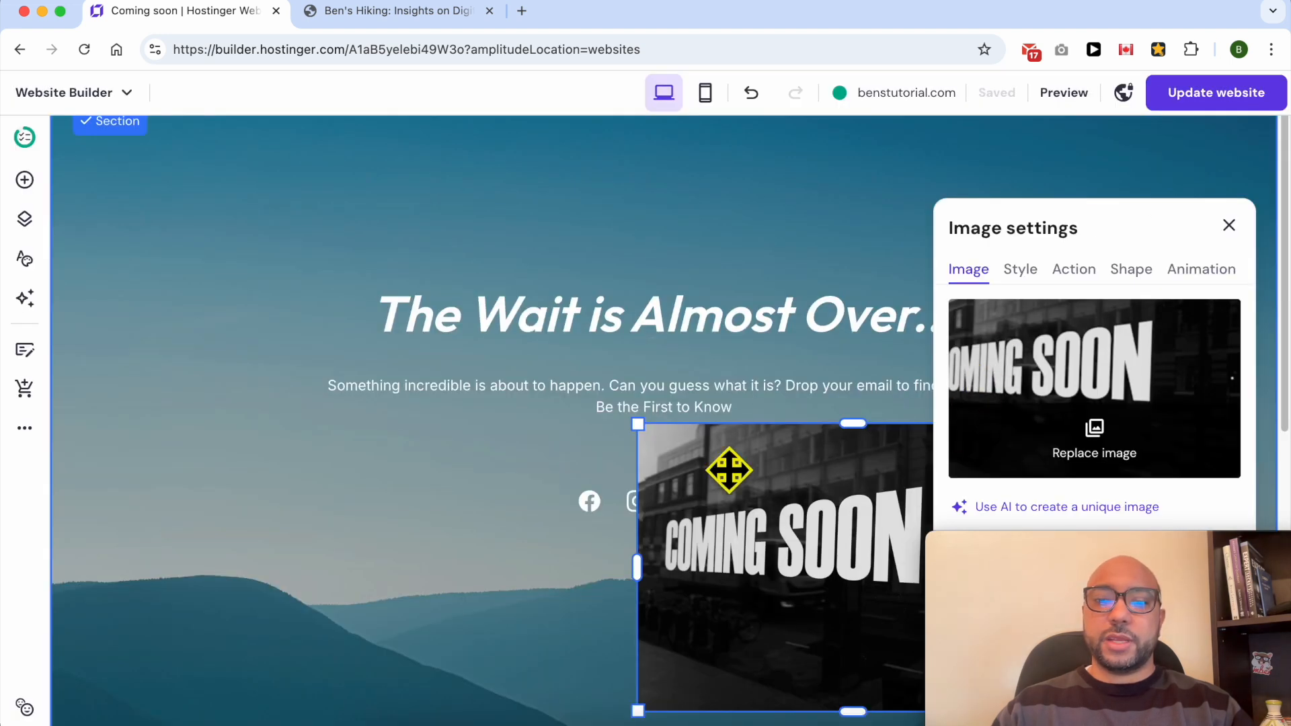
click(1230, 226)
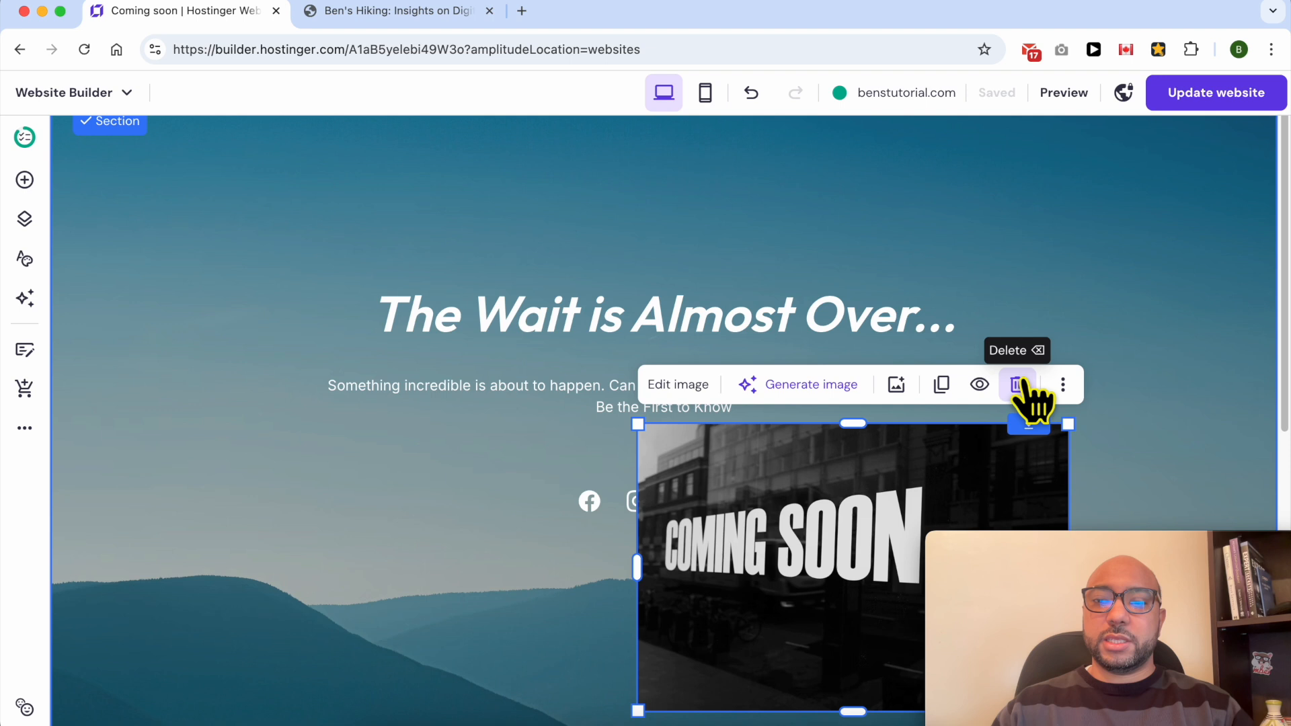
click(1017, 385)
- Move the social icons up to just below the text and widen the icon row on both sides
click(705, 503)
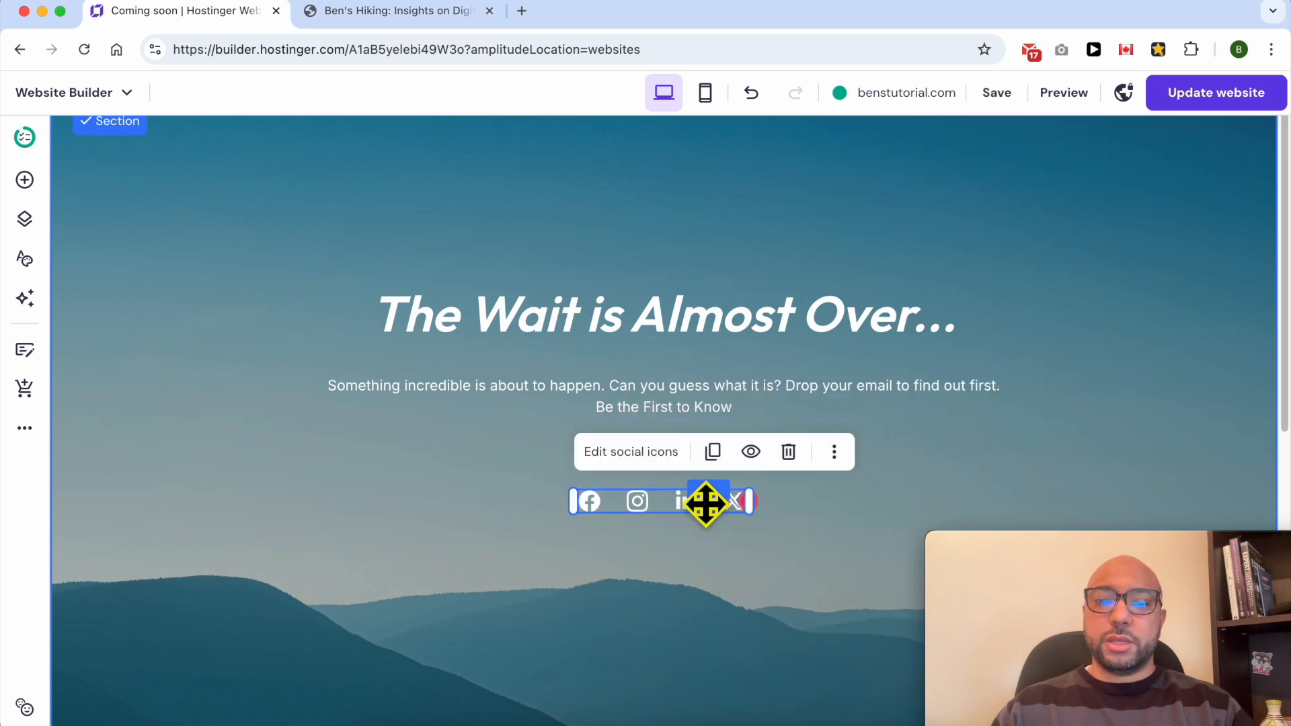
drag(664, 505, 868, 457)
drag(548, 457, 498, 458)
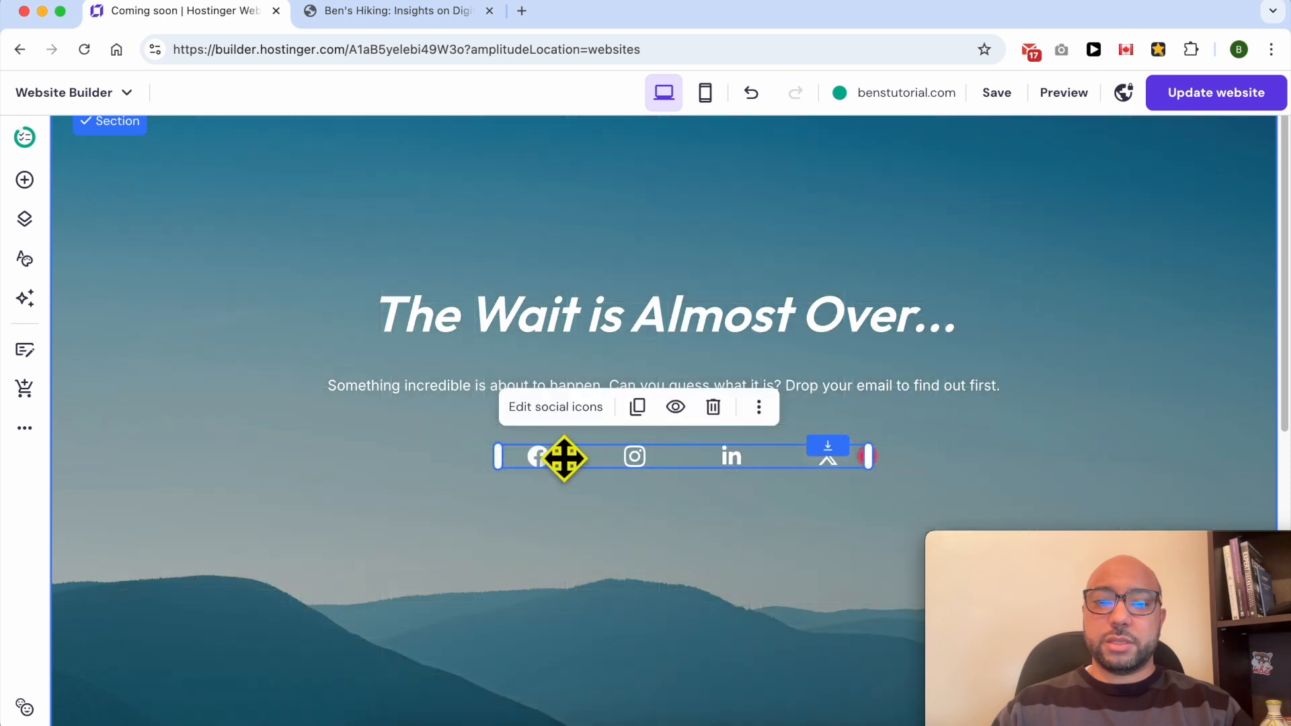
- Set the social icons' size to 42 px
click(570, 412)
drag(1047, 548, 201, 544)
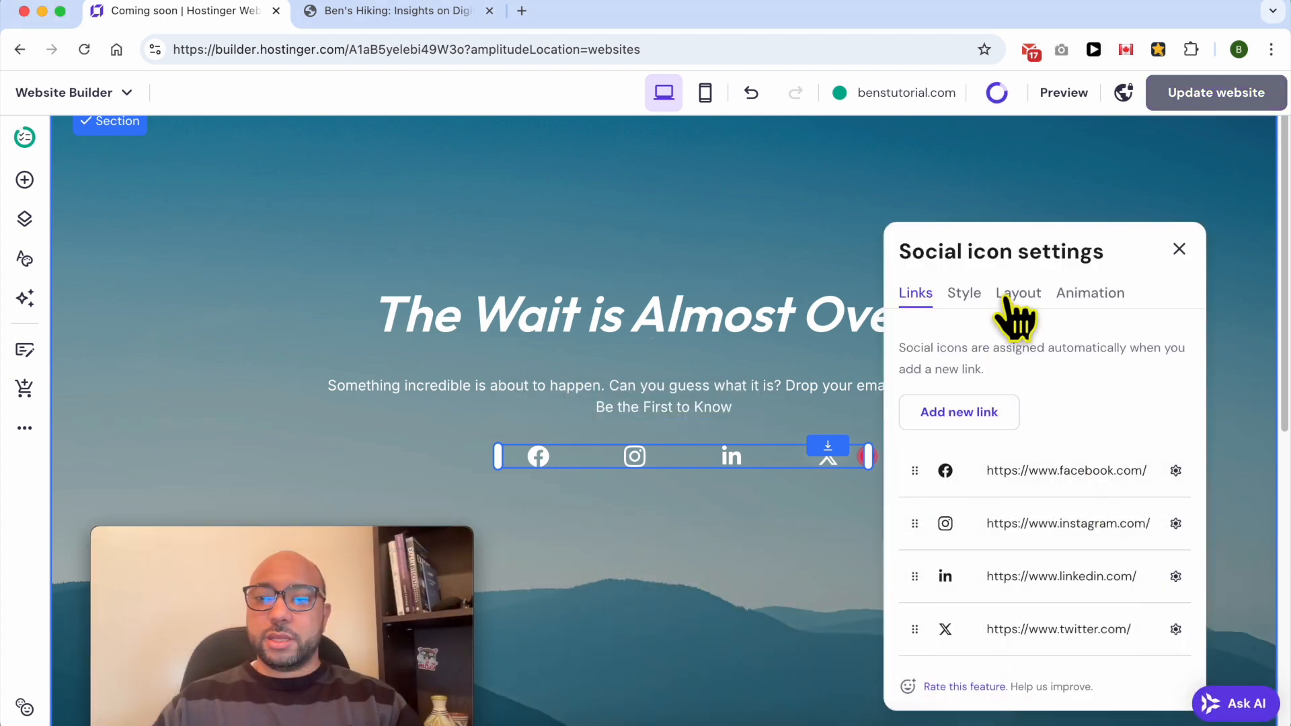
click(965, 296)
drag(942, 413, 1009, 413)
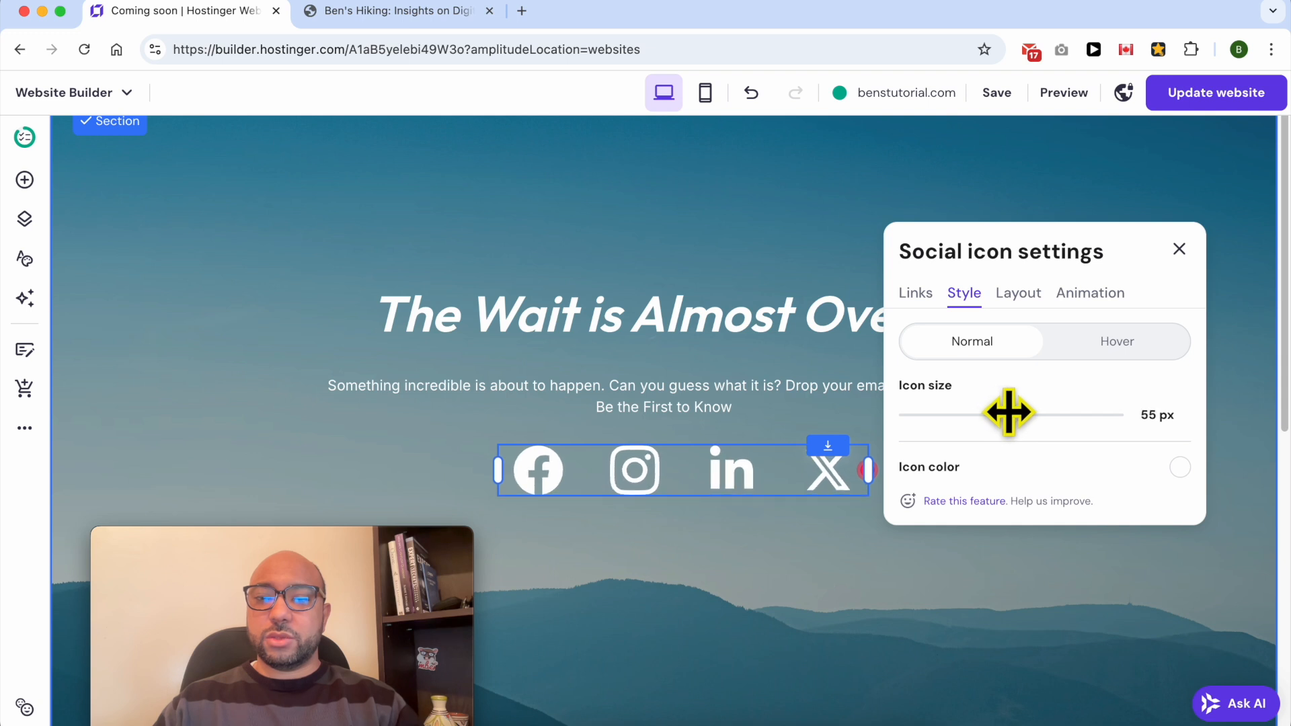
drag(1003, 413, 951, 415)
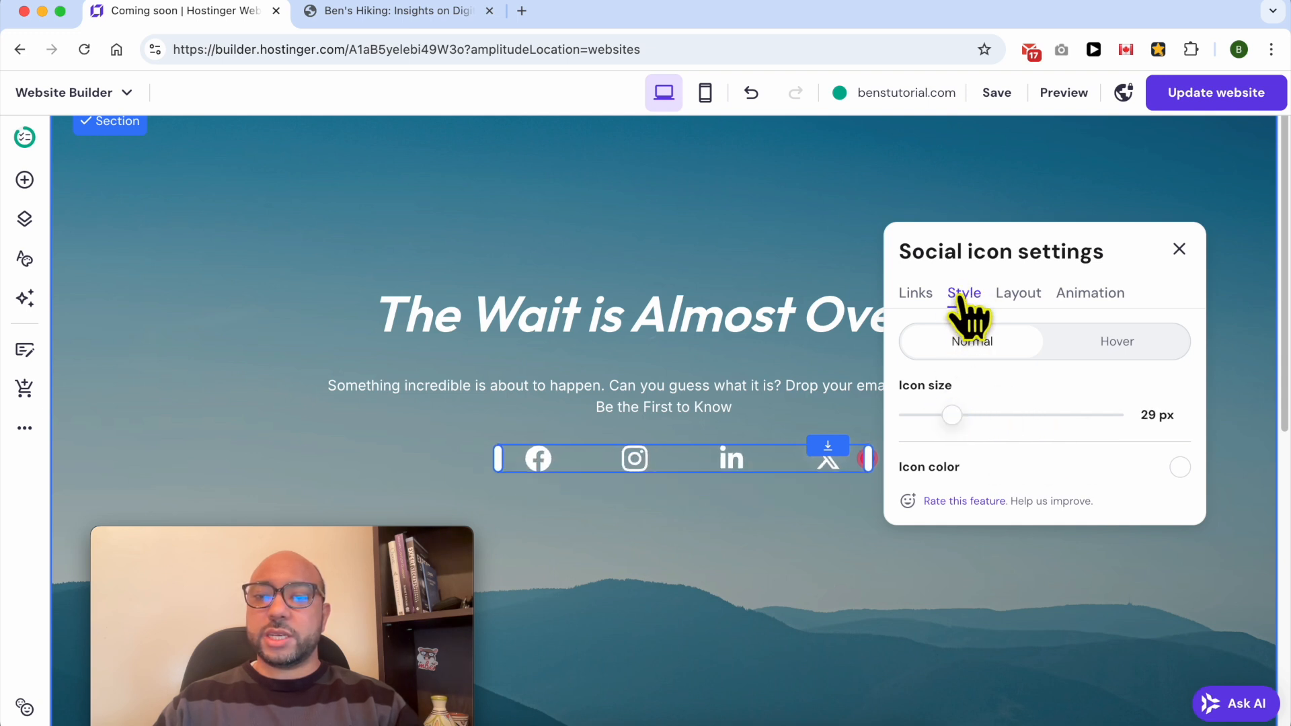
drag(952, 414, 981, 409)
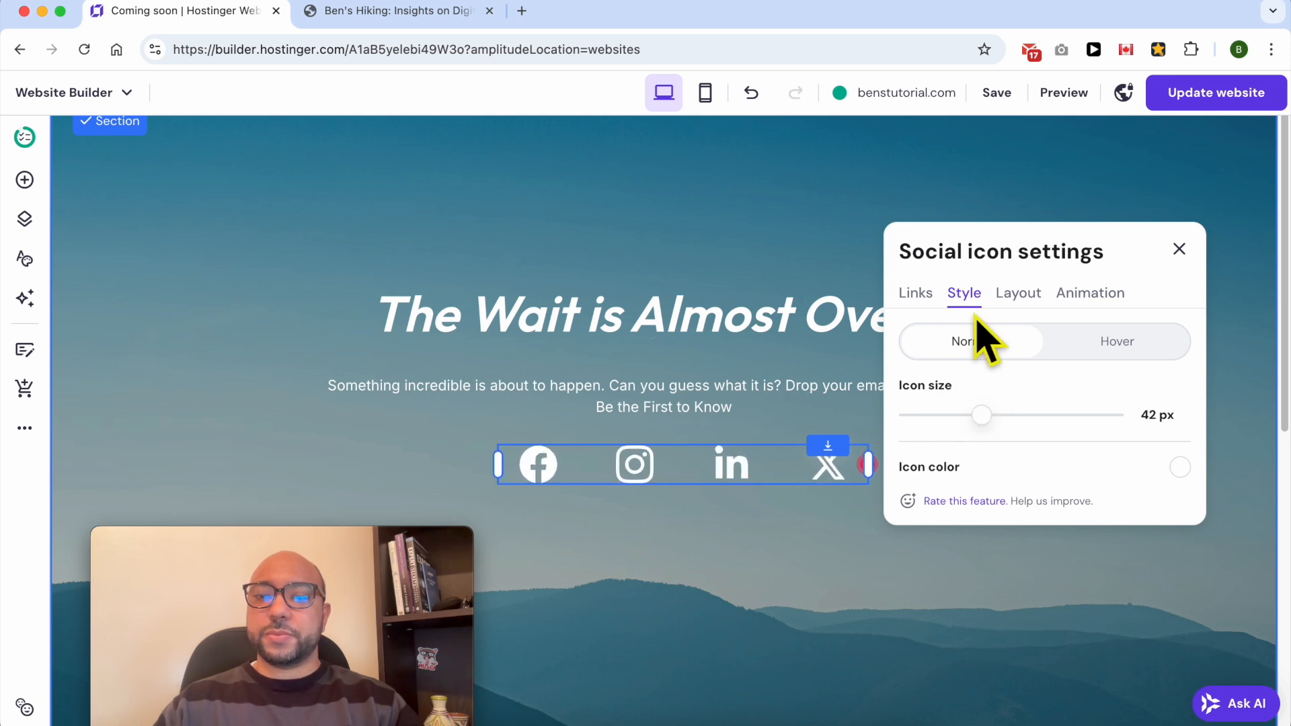
- Open the Facebook link of the social icons for editing and confirm it with its existing address
click(910, 295)
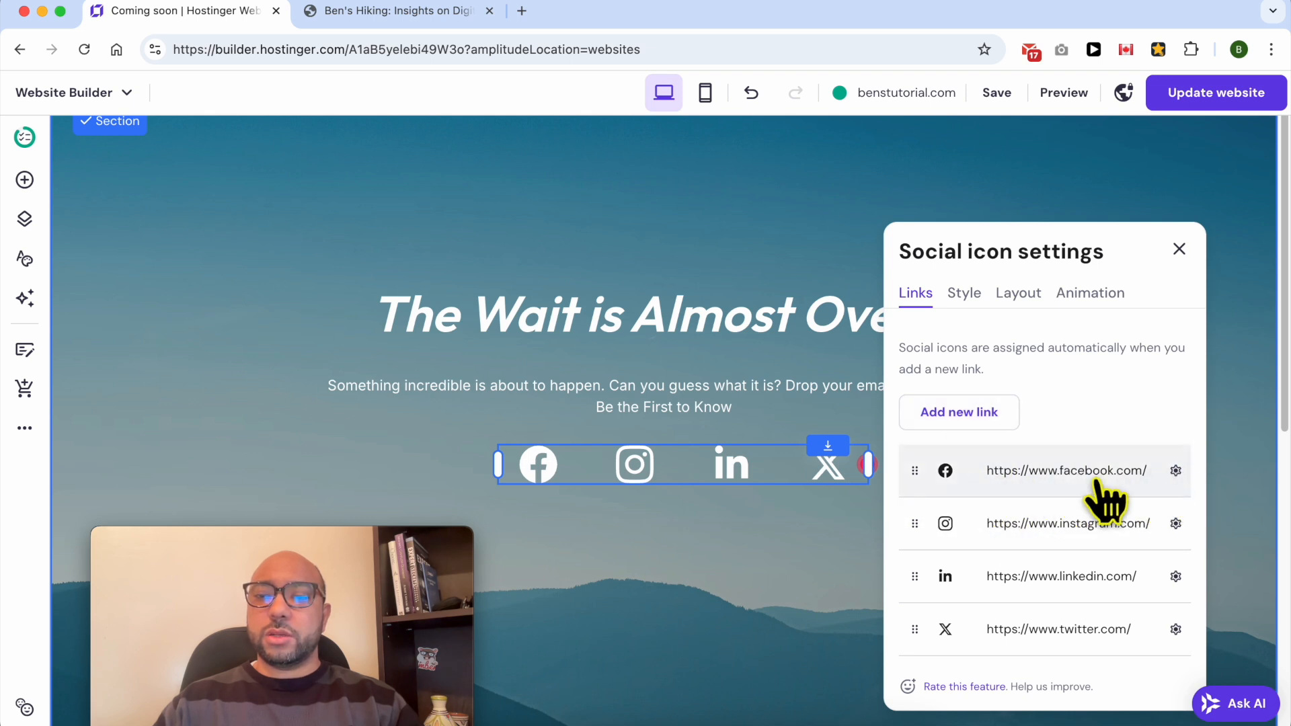
click(1175, 471)
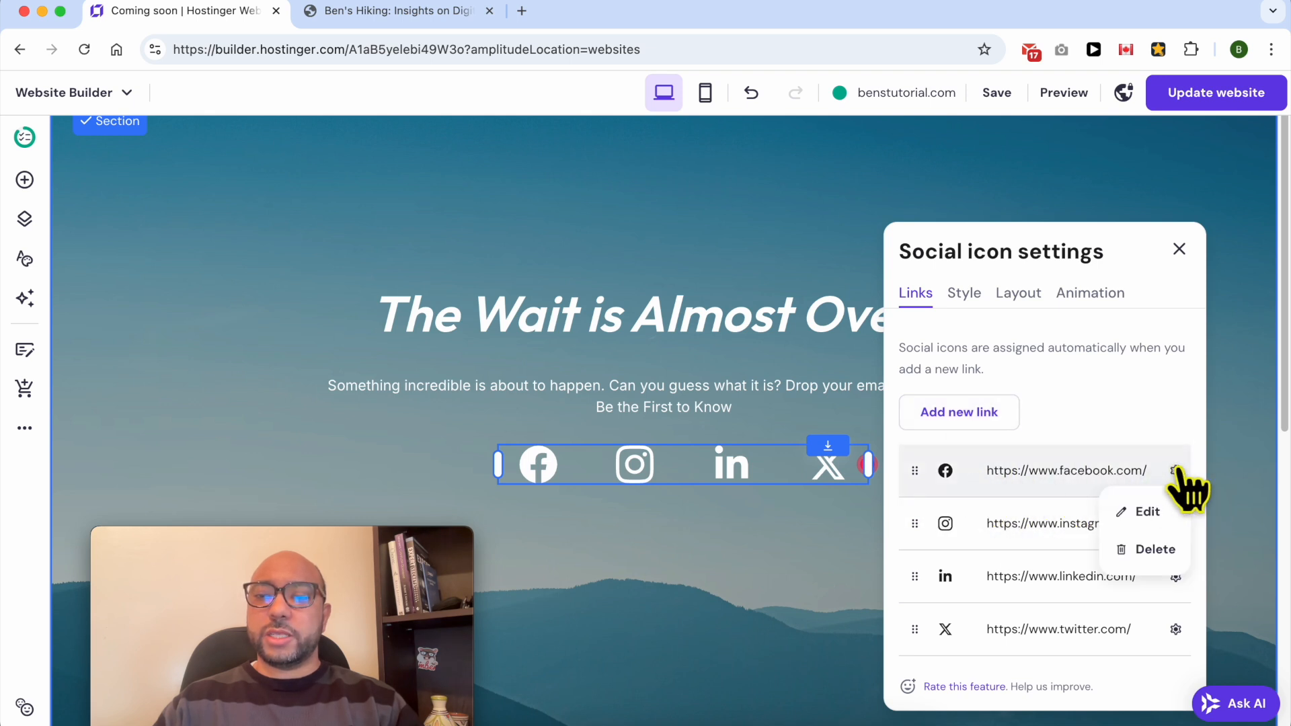
click(1163, 515)
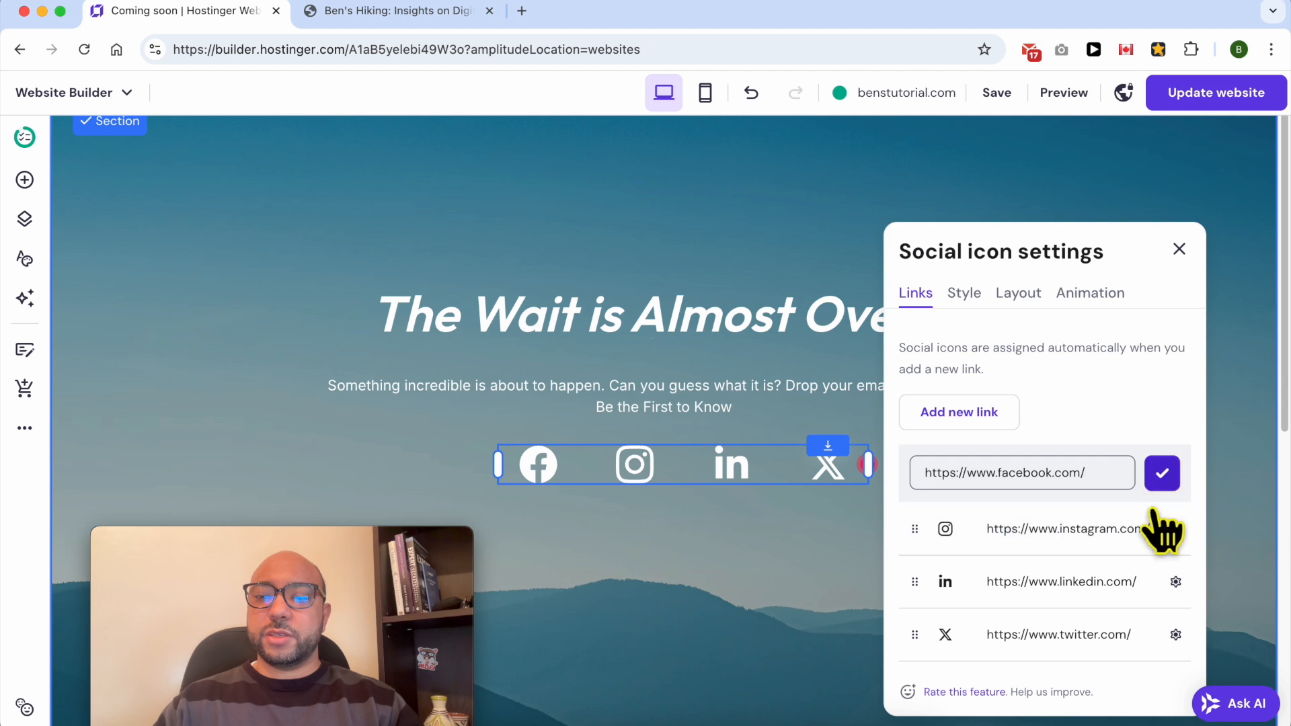
click(1162, 470)
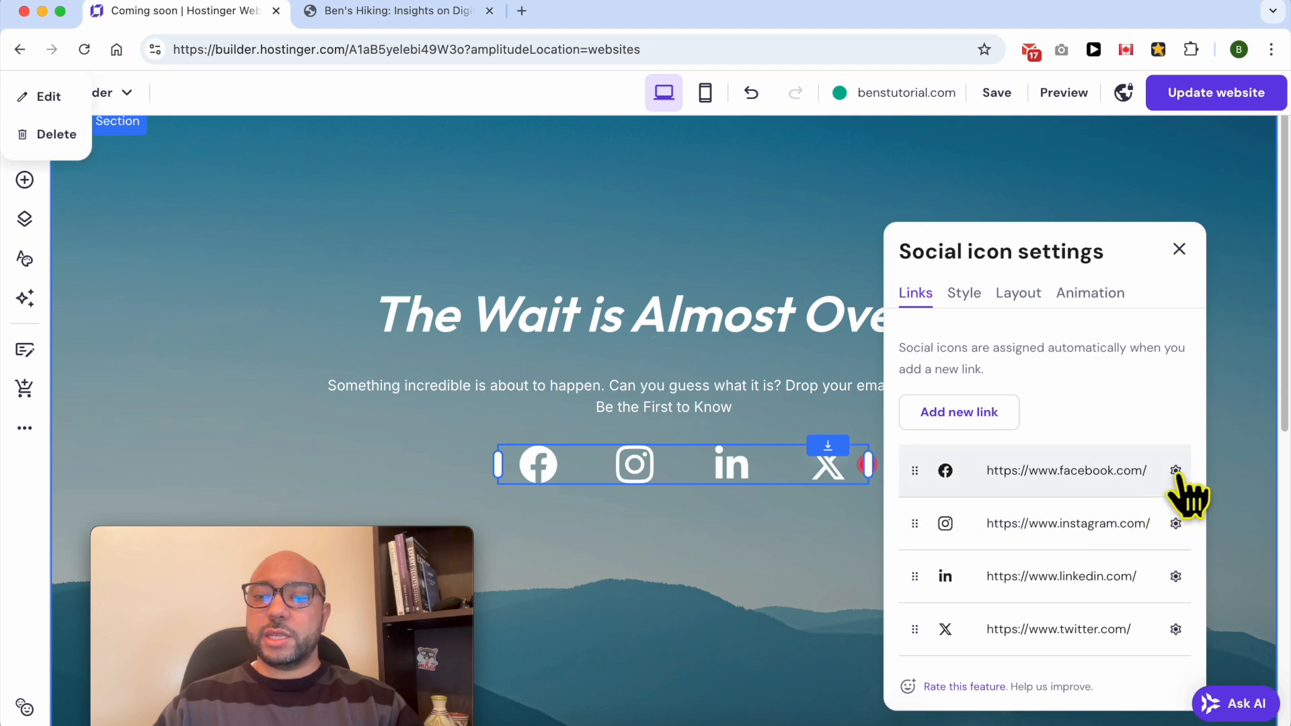
click(1176, 471)
click(1150, 516)
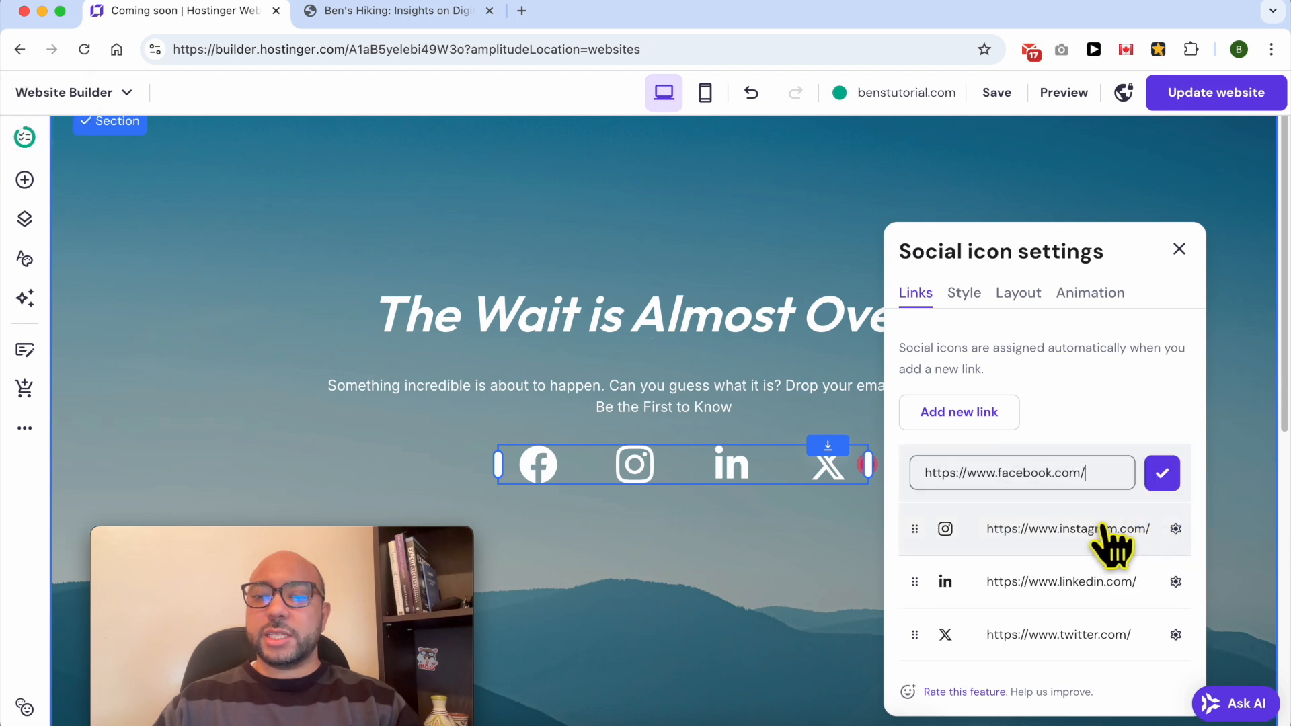
text(mypage)
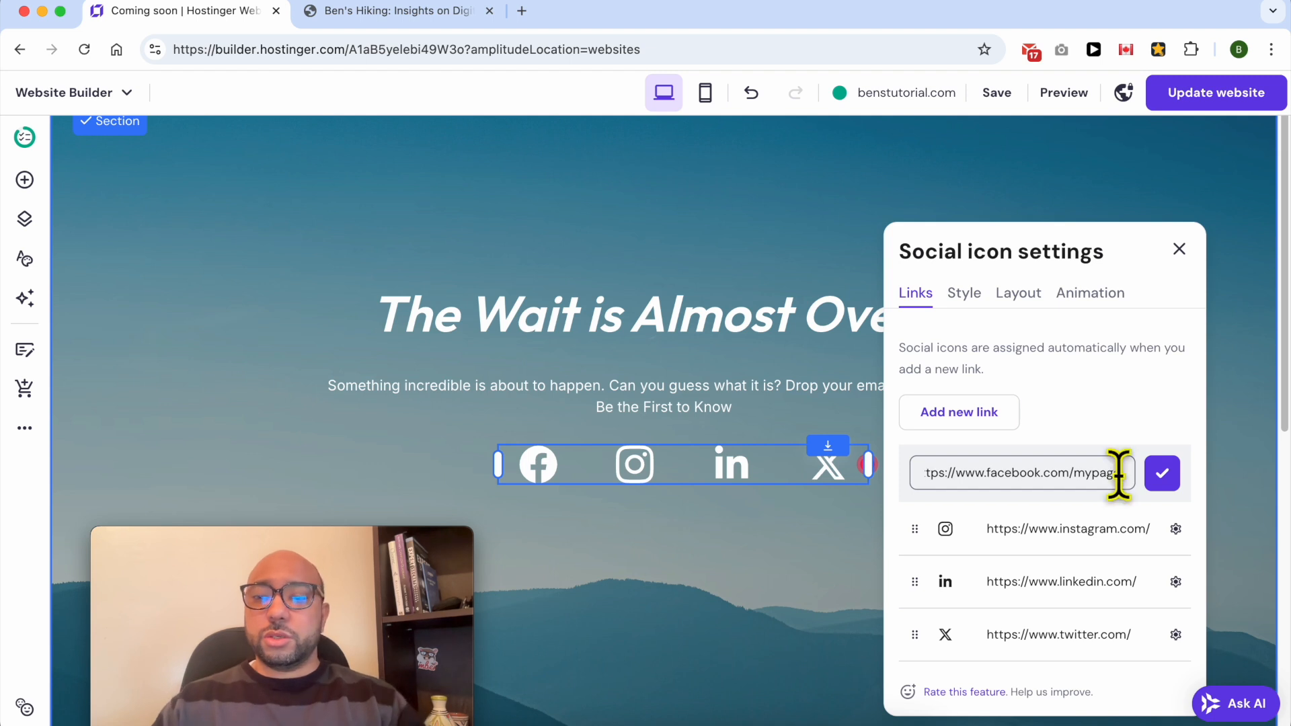
click(1165, 476)
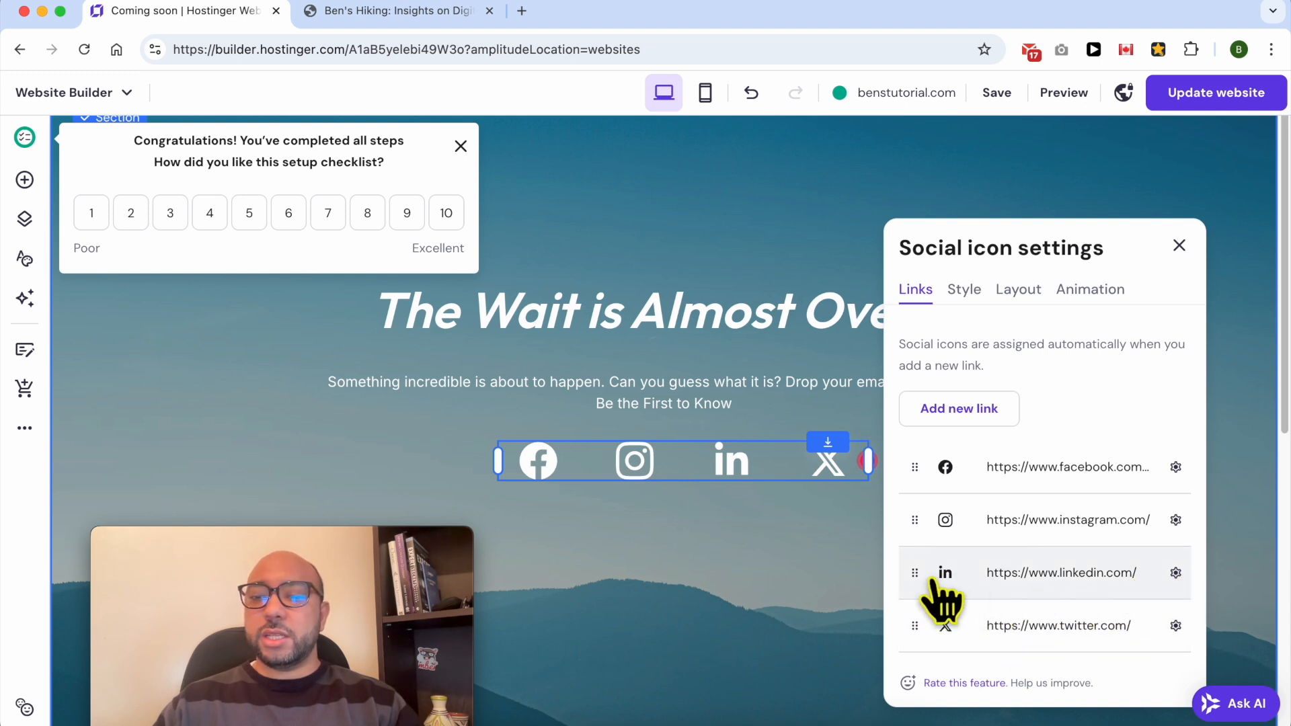
click(1176, 573)
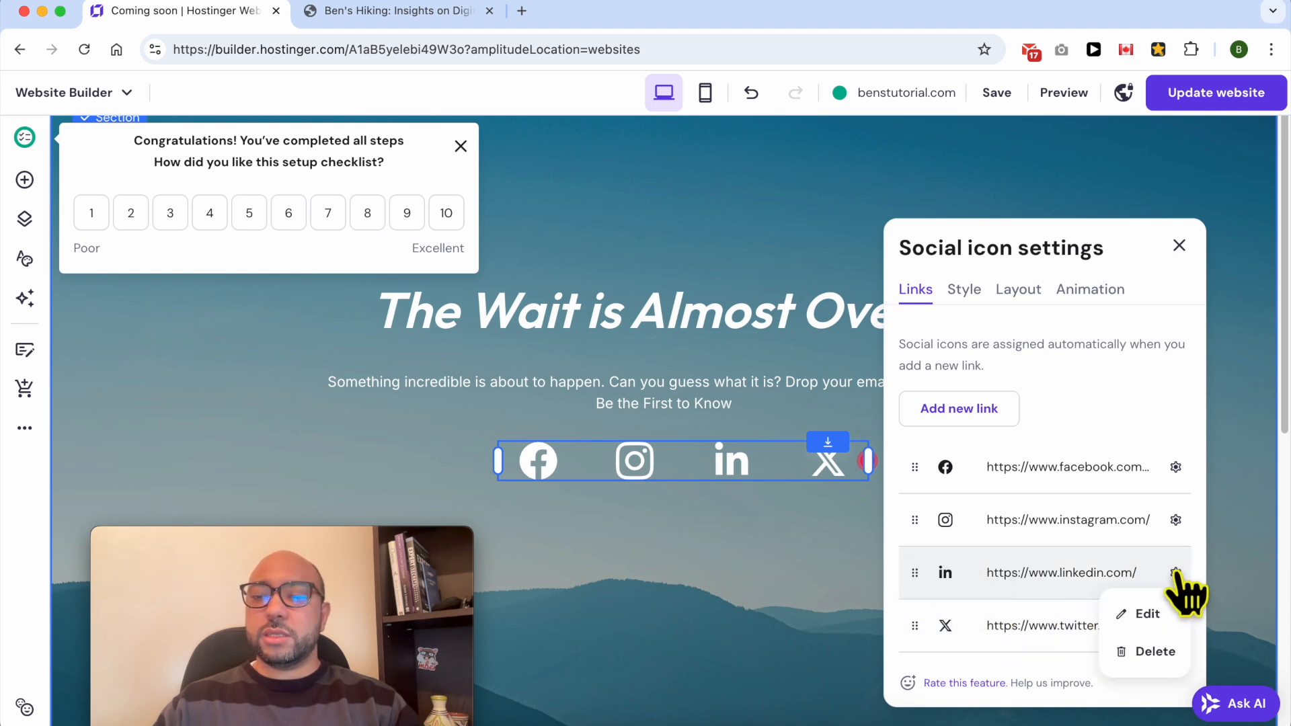
click(1153, 653)
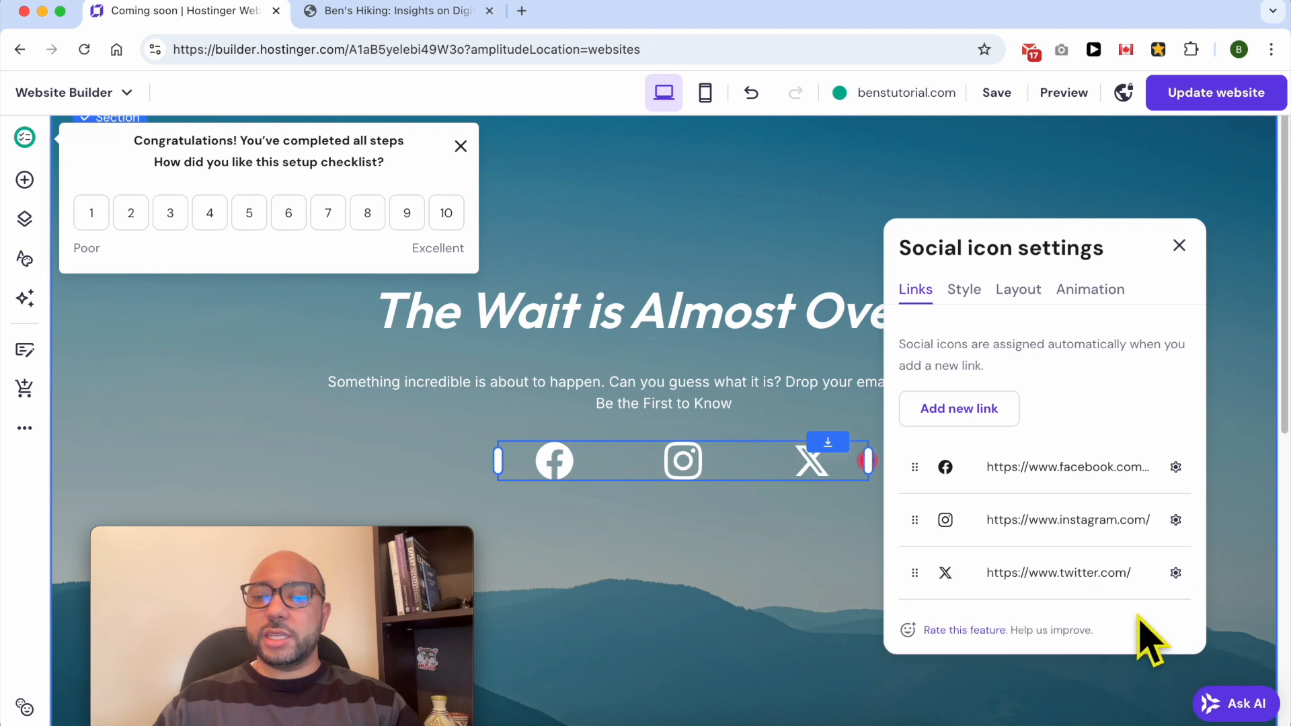
- Delete the social icons element from the section and dismiss the setup checklist feedback prompt
click(1233, 448)
click(793, 461)
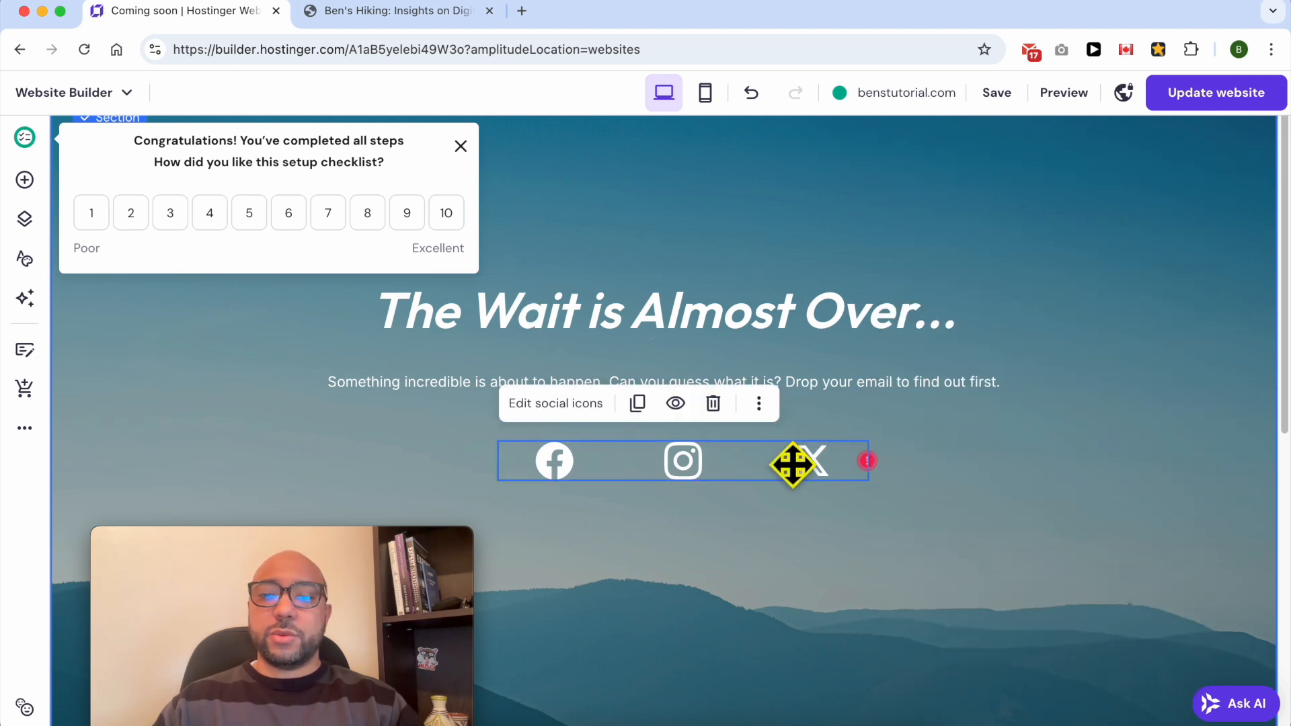
click(716, 405)
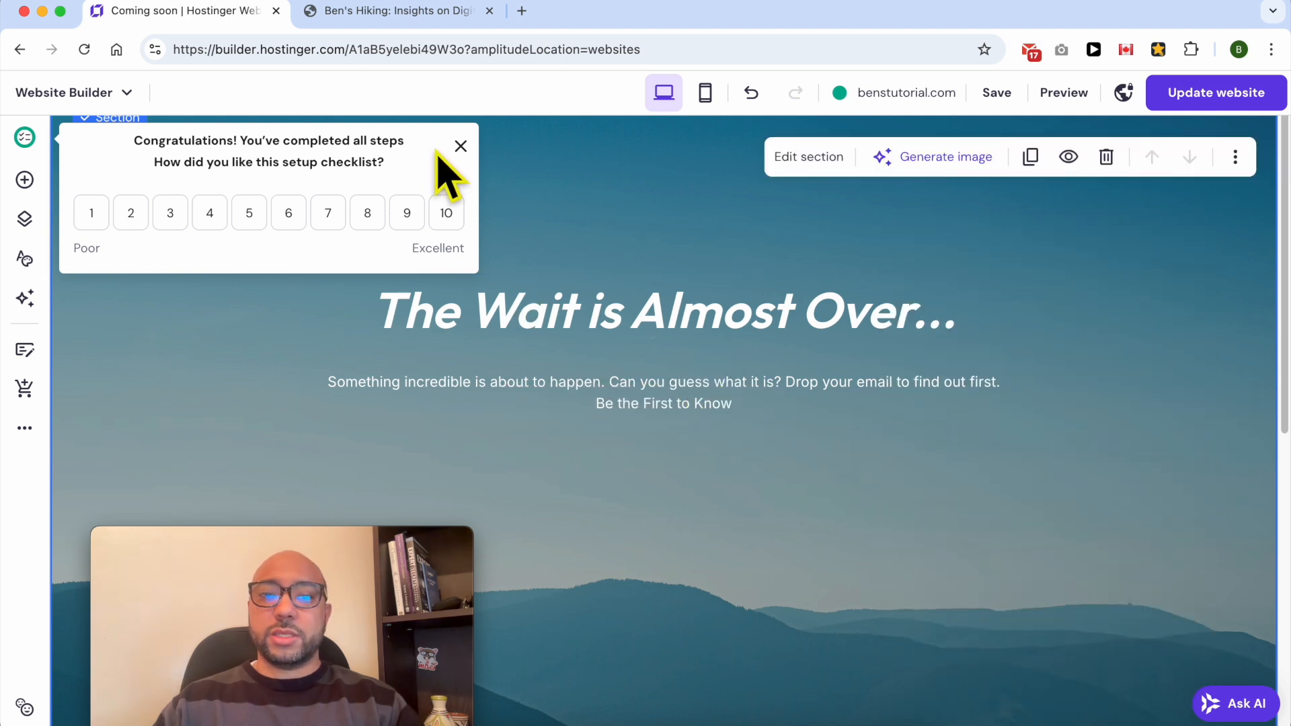
click(461, 146)
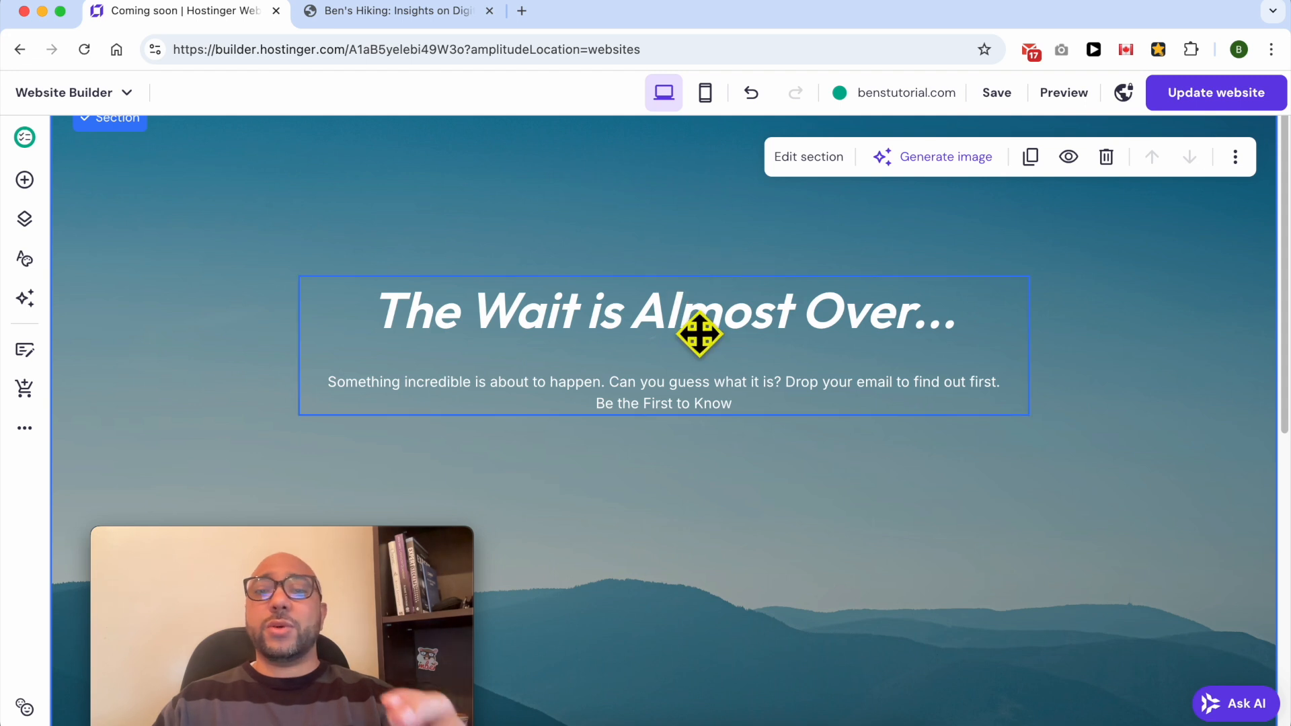
- Move the announcement text block higher in the section and place a contact form element centered below it
drag(718, 367, 719, 242)
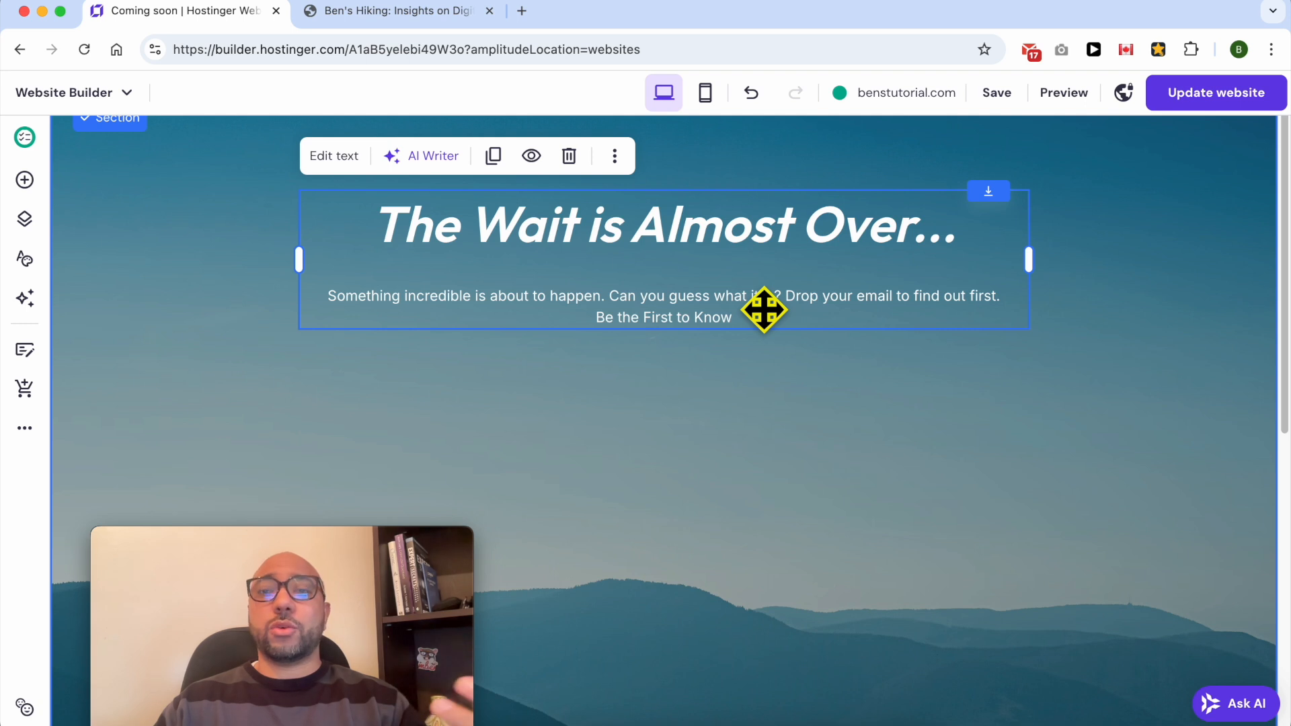
click(671, 426)
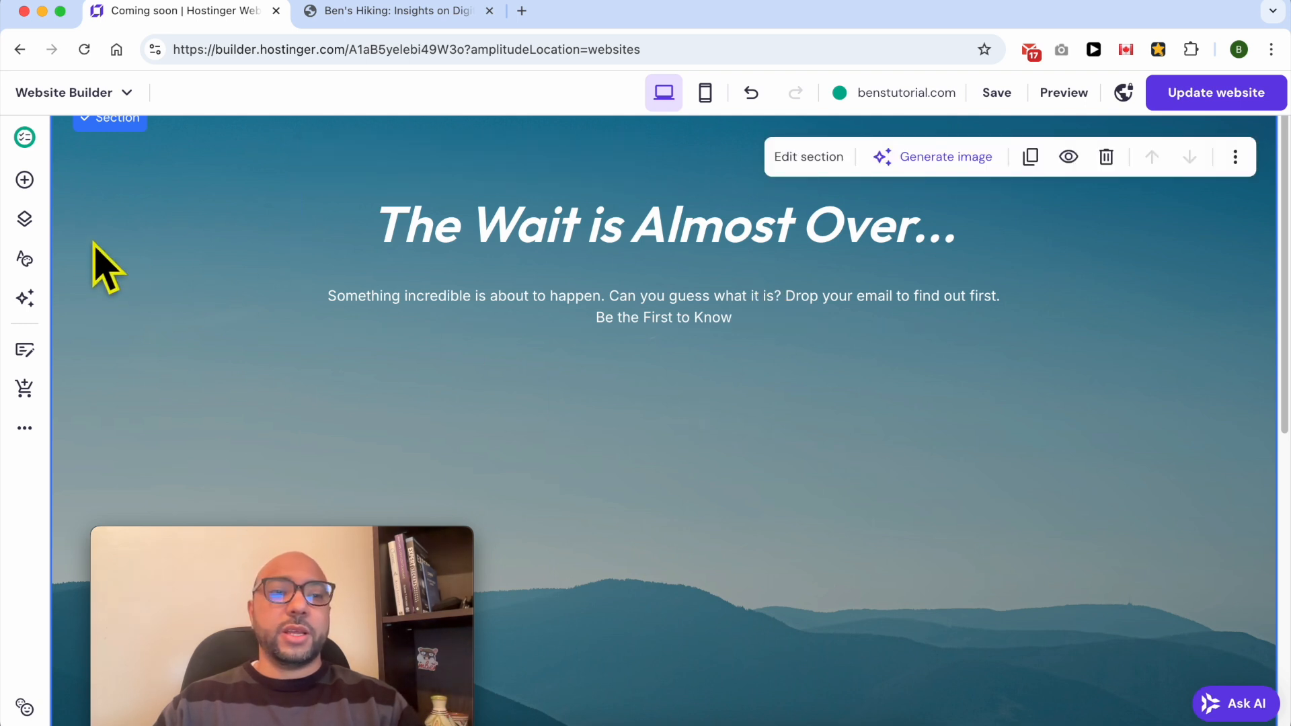
click(25, 181)
drag(281, 538, 1093, 530)
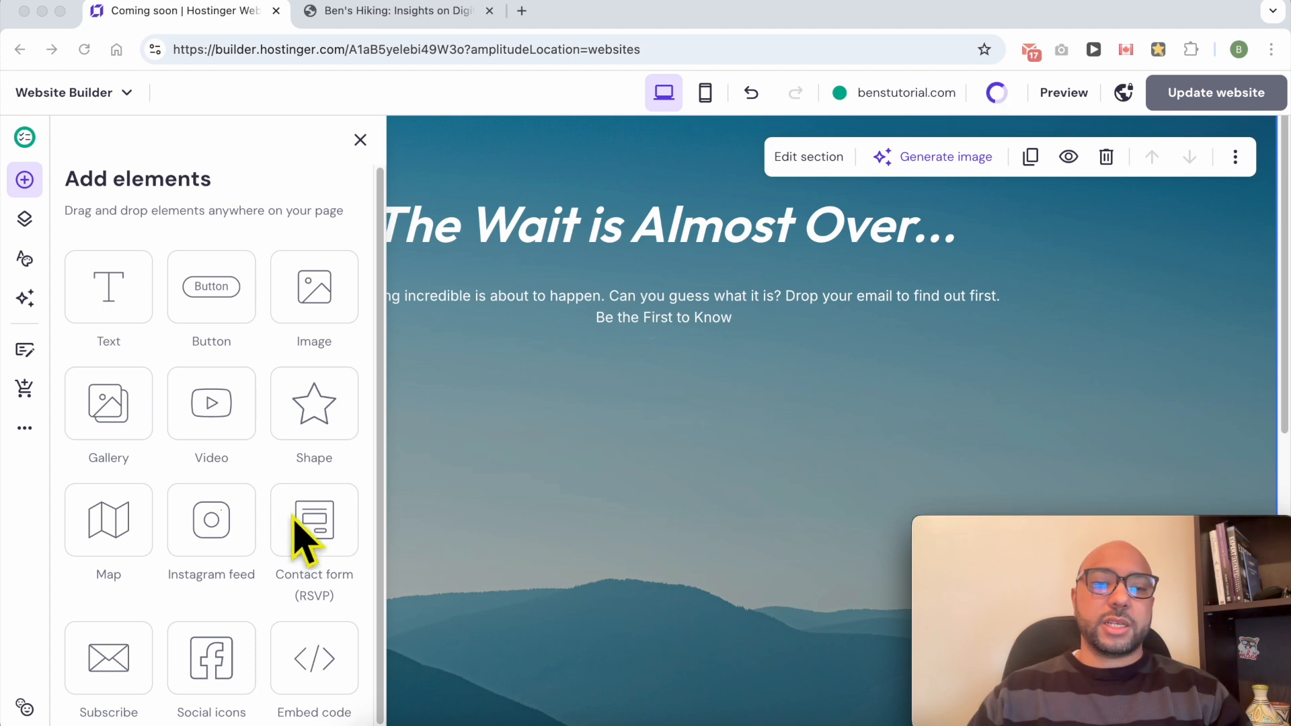
drag(317, 522, 813, 421)
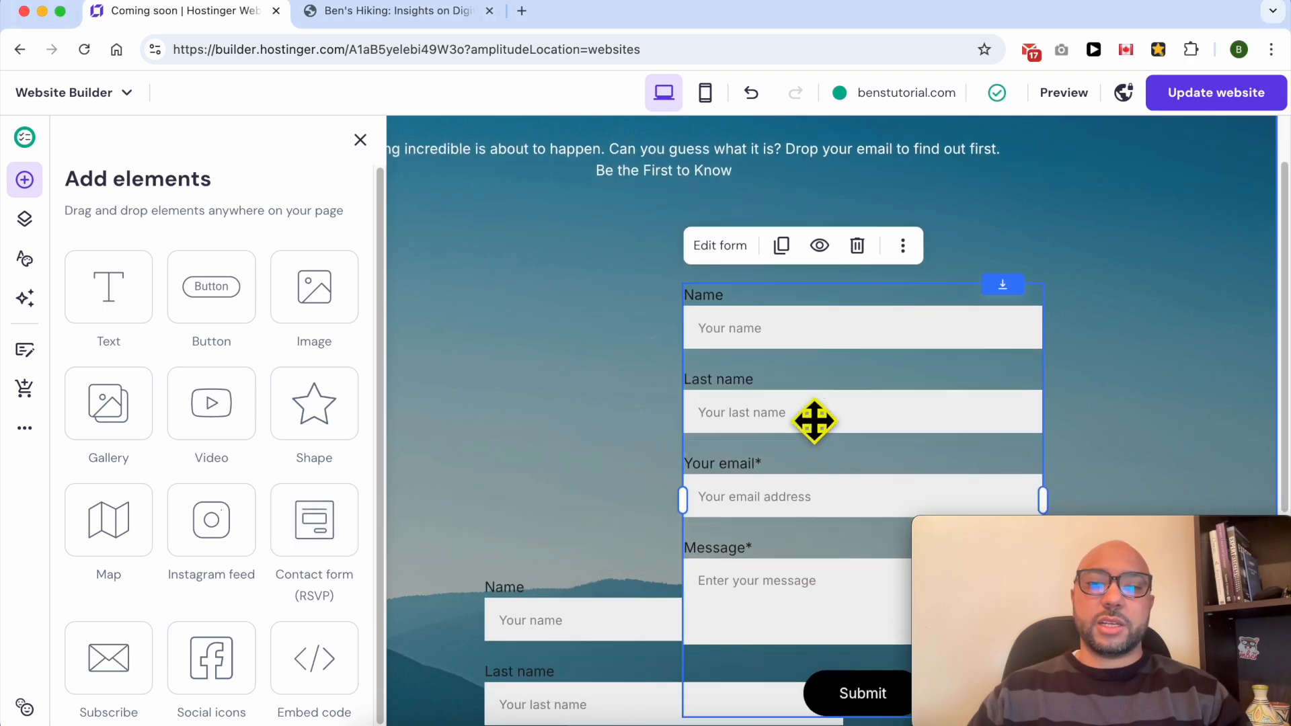
scroll(656, 310, up, 3)
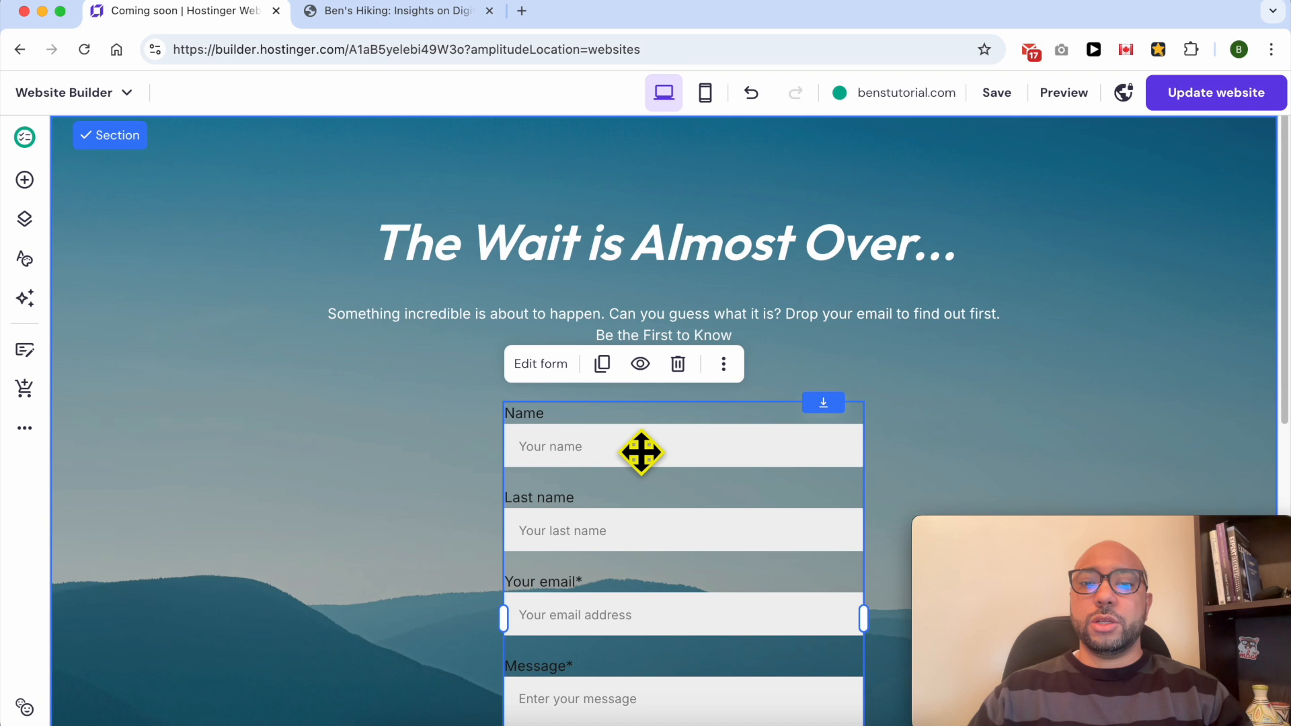
- Remove the Last name field from the contact form
click(531, 380)
drag(1009, 547, 79, 551)
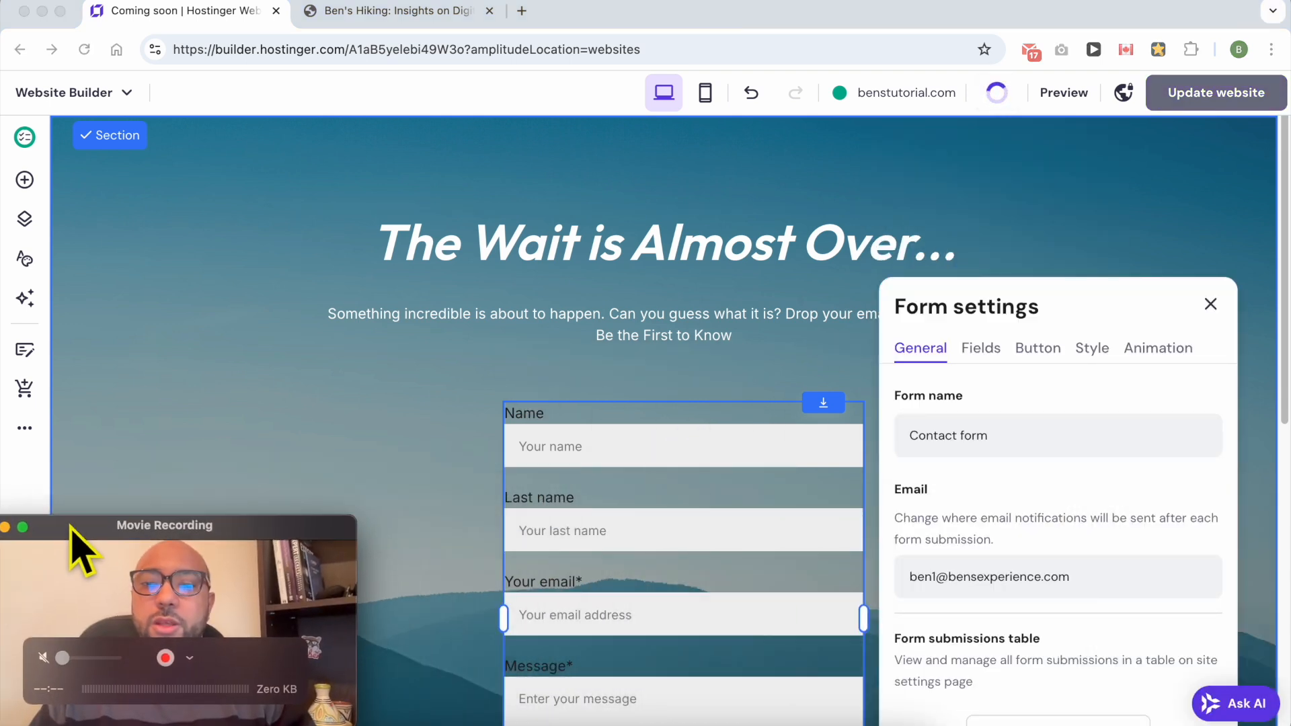
click(993, 352)
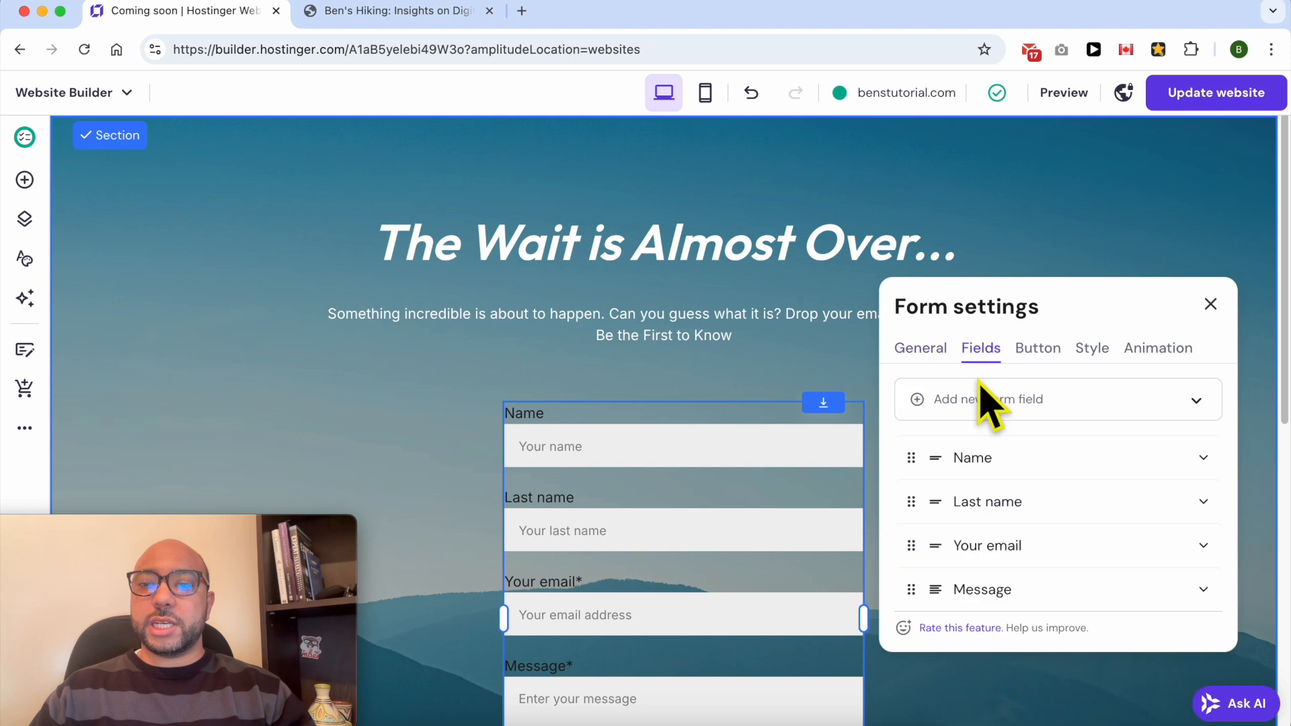
click(1203, 502)
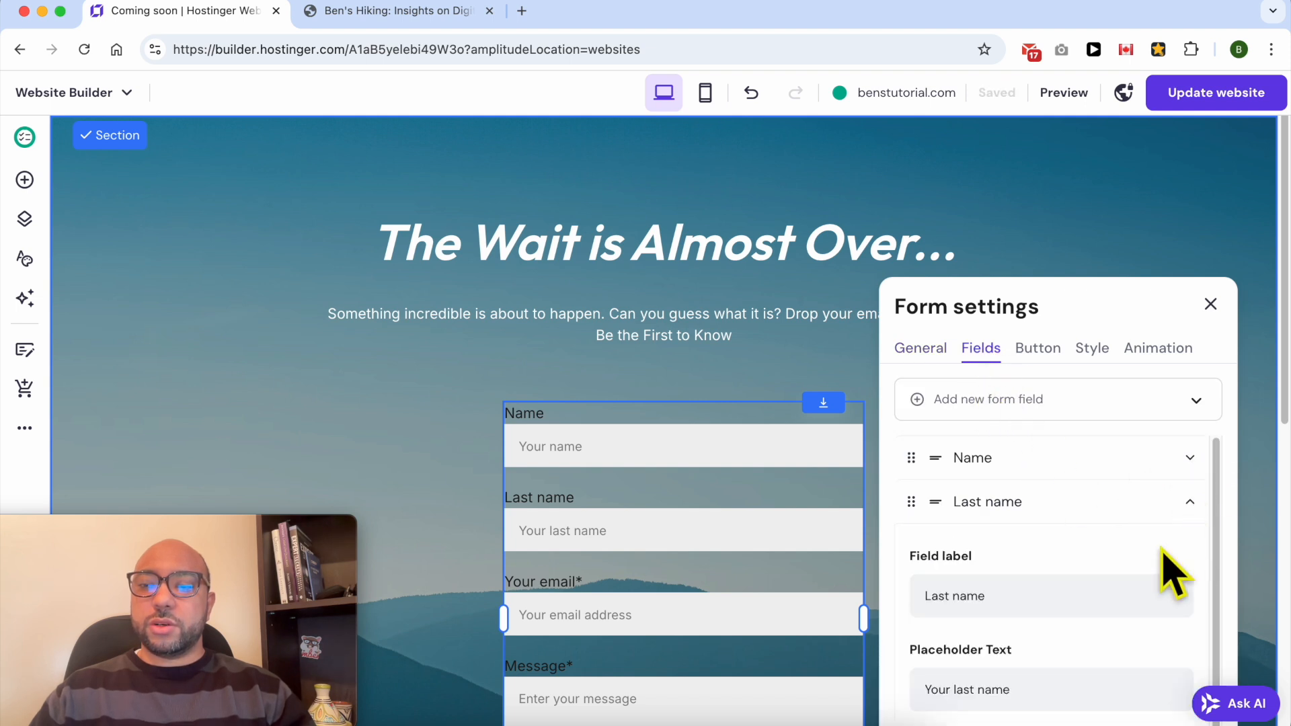
click(1200, 503)
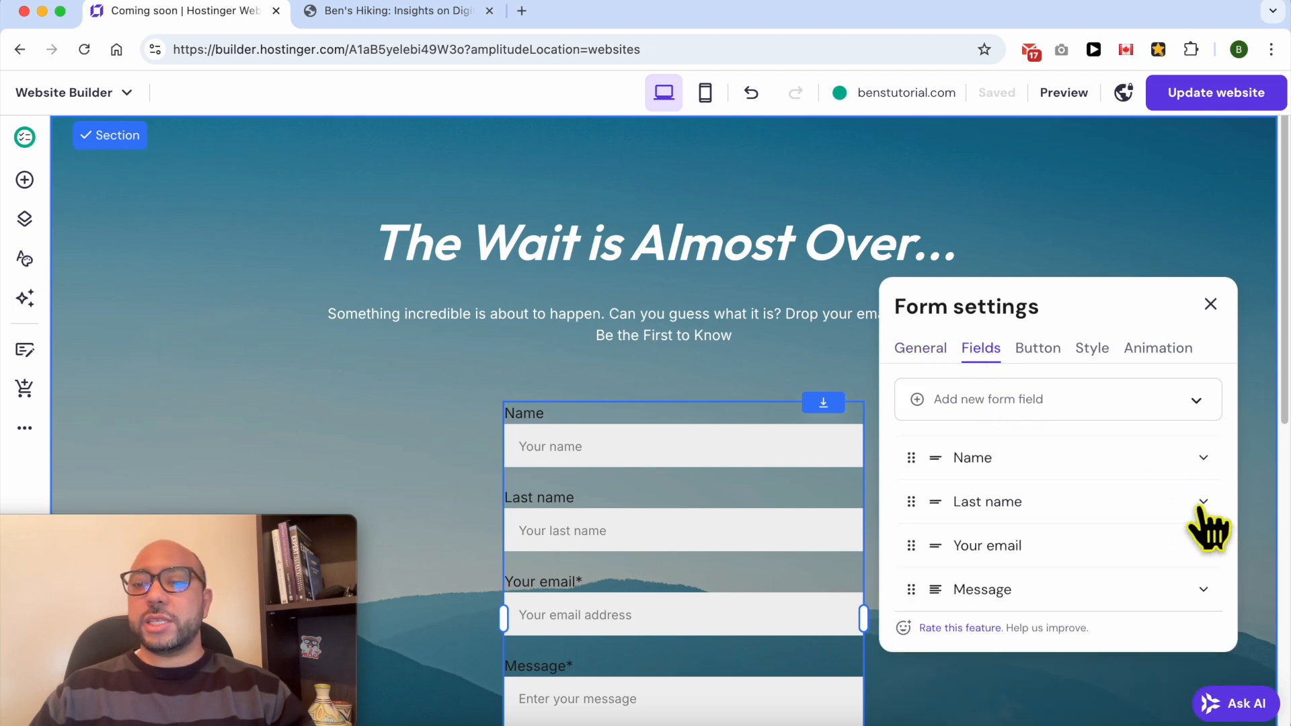
click(1204, 502)
scroll(1110, 547, down, 3)
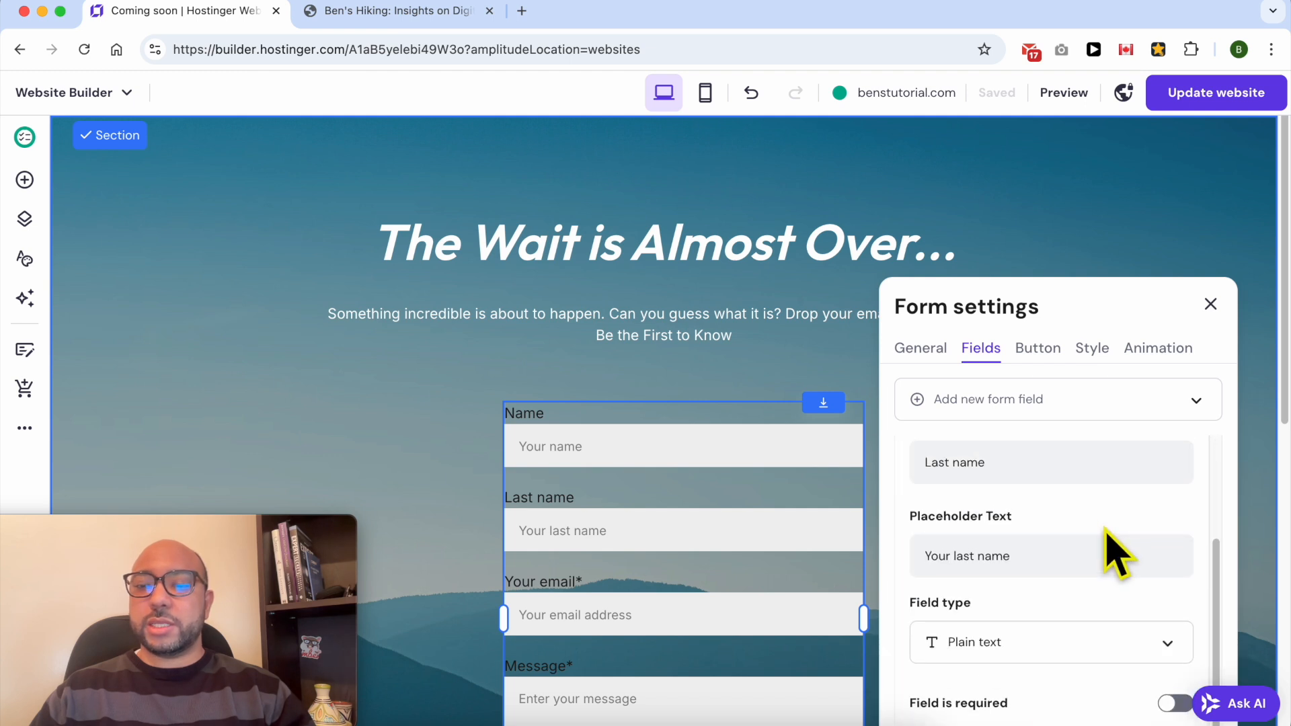
scroll(1103, 633, down, 5)
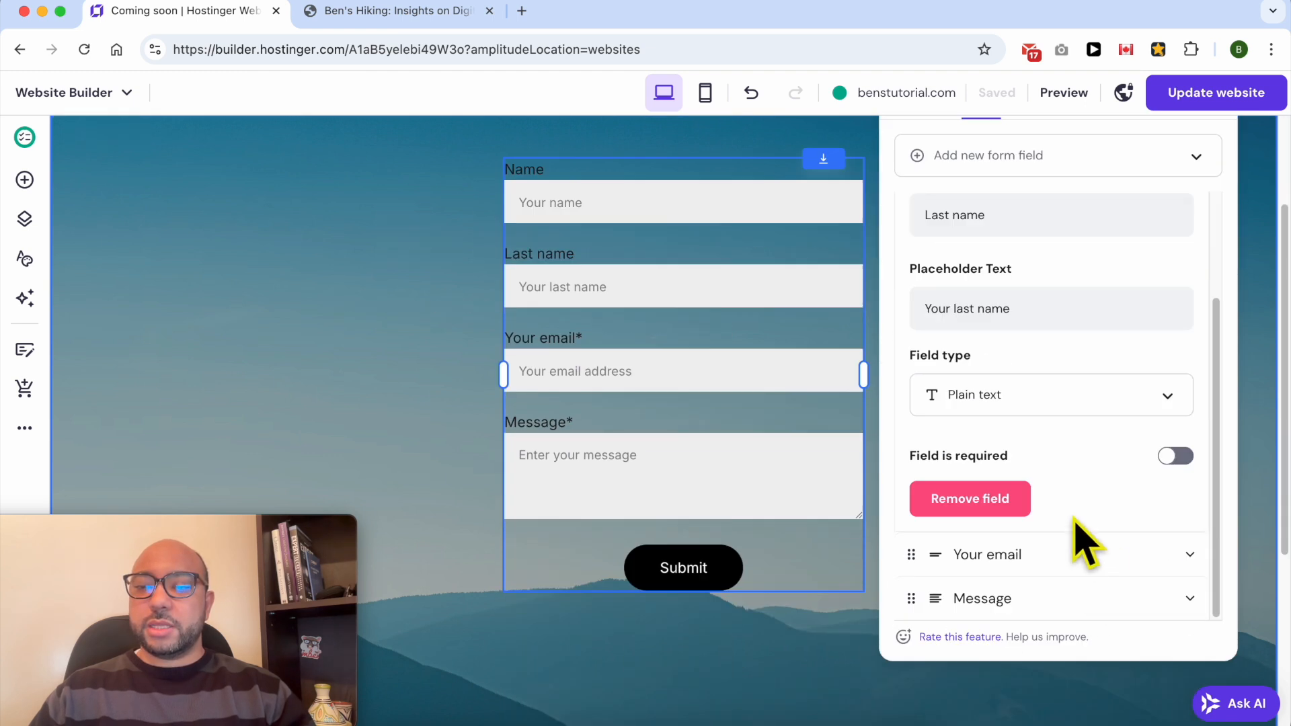
click(971, 499)
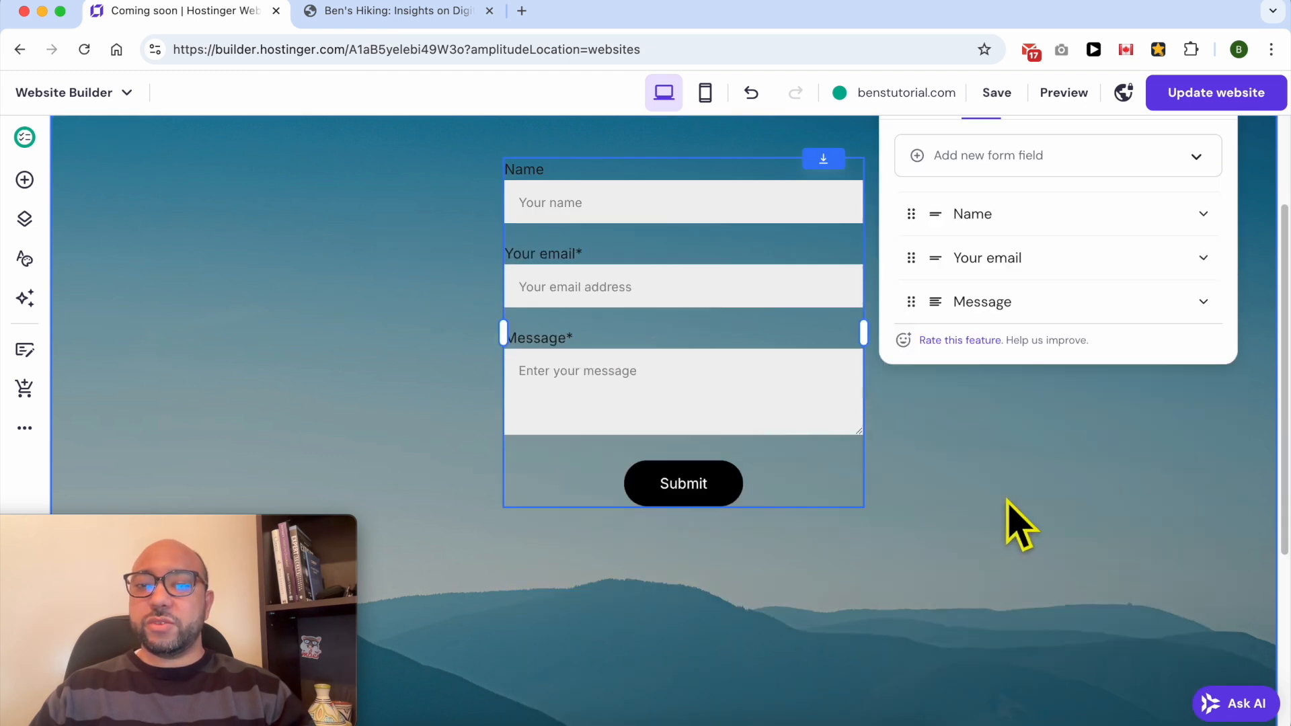
- Remove the Message field from the contact form
click(1203, 301)
scroll(1002, 538, down, 1)
scroll(999, 551, down, 2)
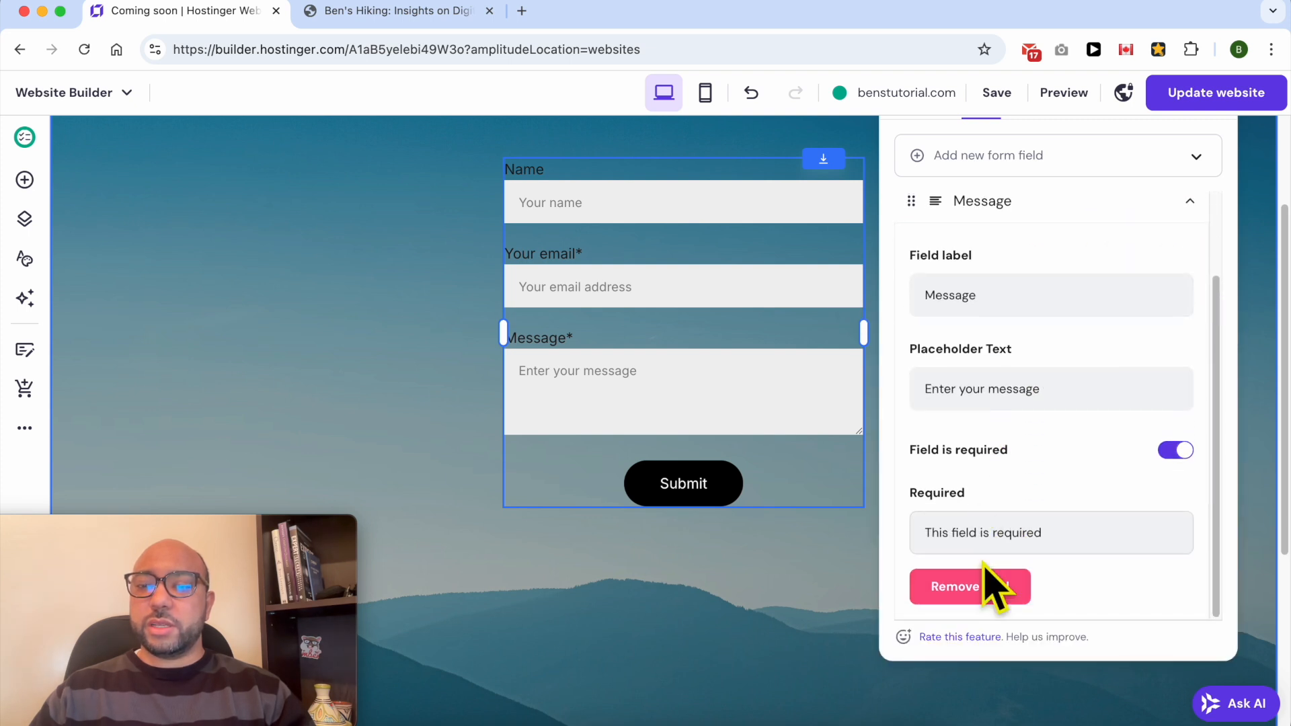
click(988, 604)
scroll(1056, 481, up, 5)
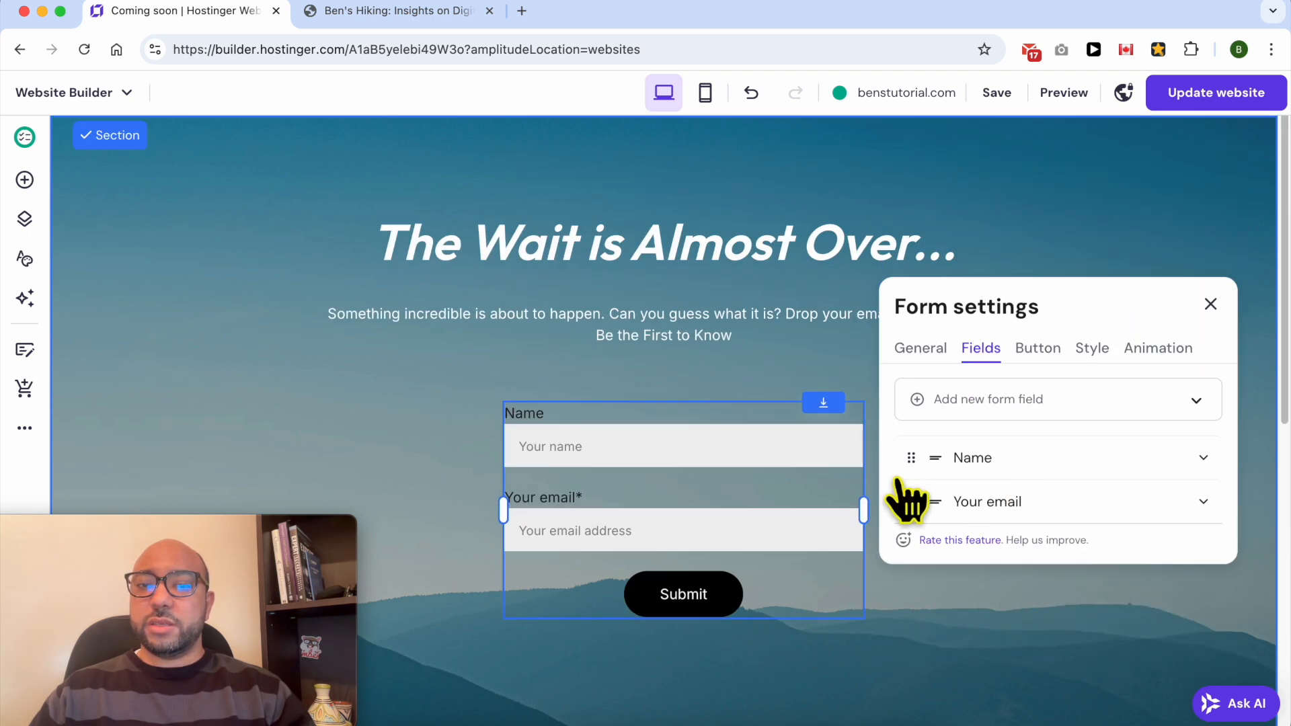
- Make the contact form's Name field required and close the form settings
click(1204, 465)
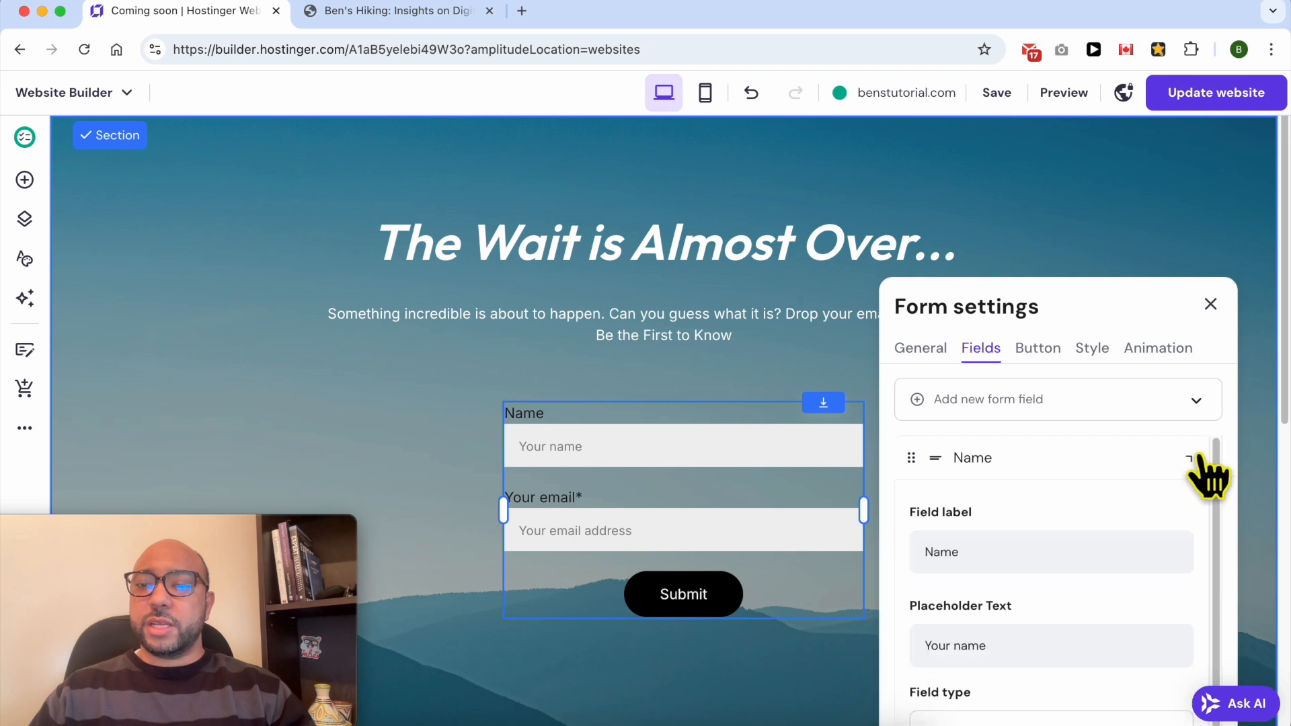
scroll(1093, 538, down, 2)
scroll(1087, 612, down, 3)
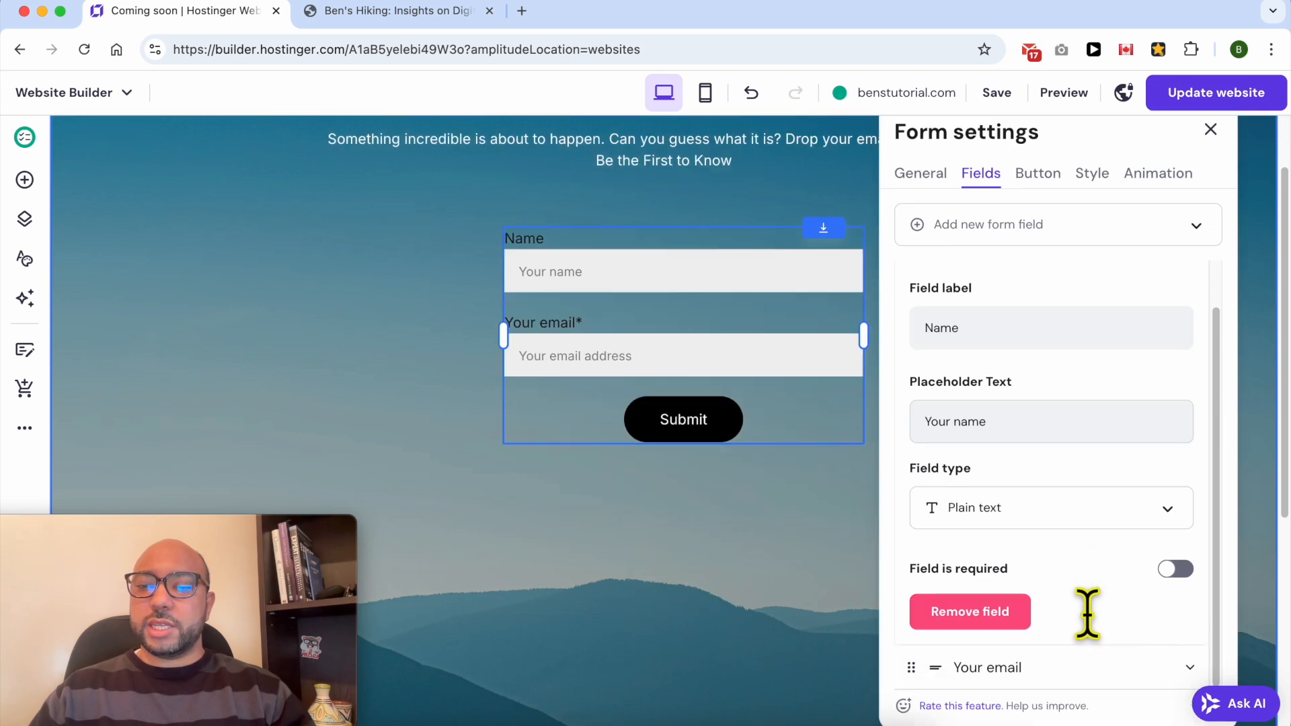
click(1170, 568)
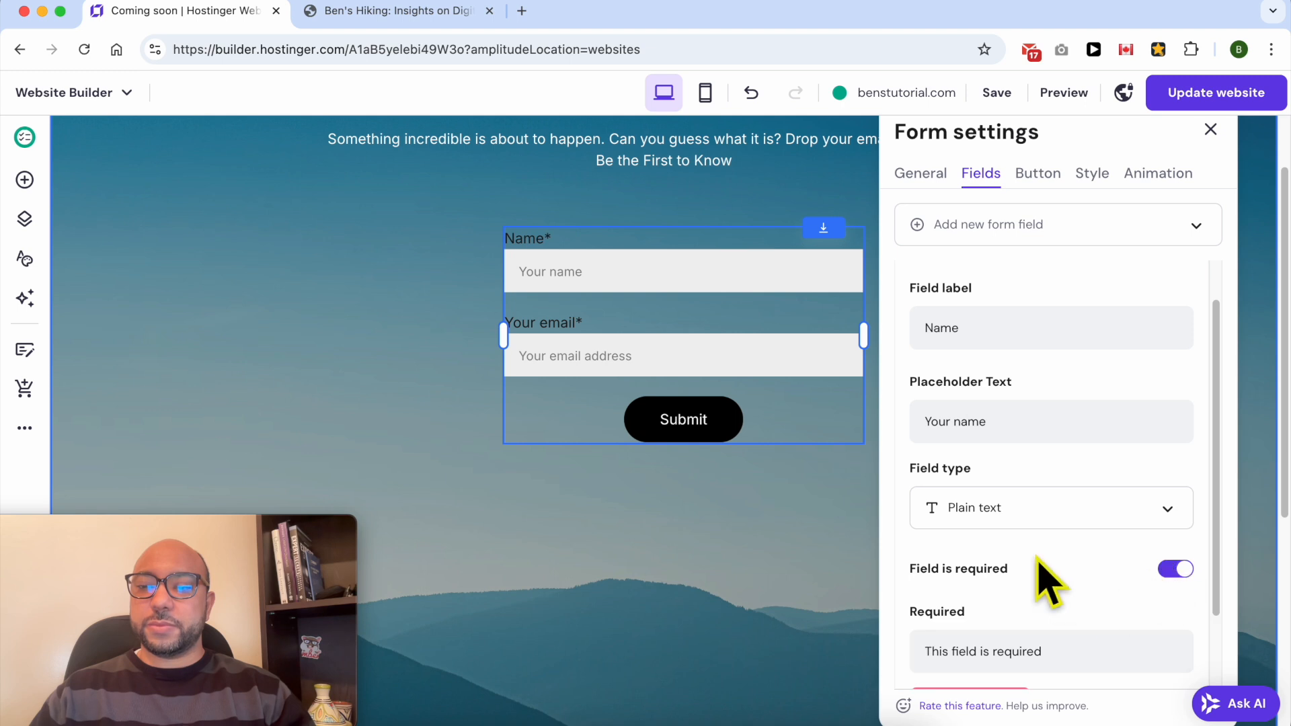
scroll(1049, 571, down, 2)
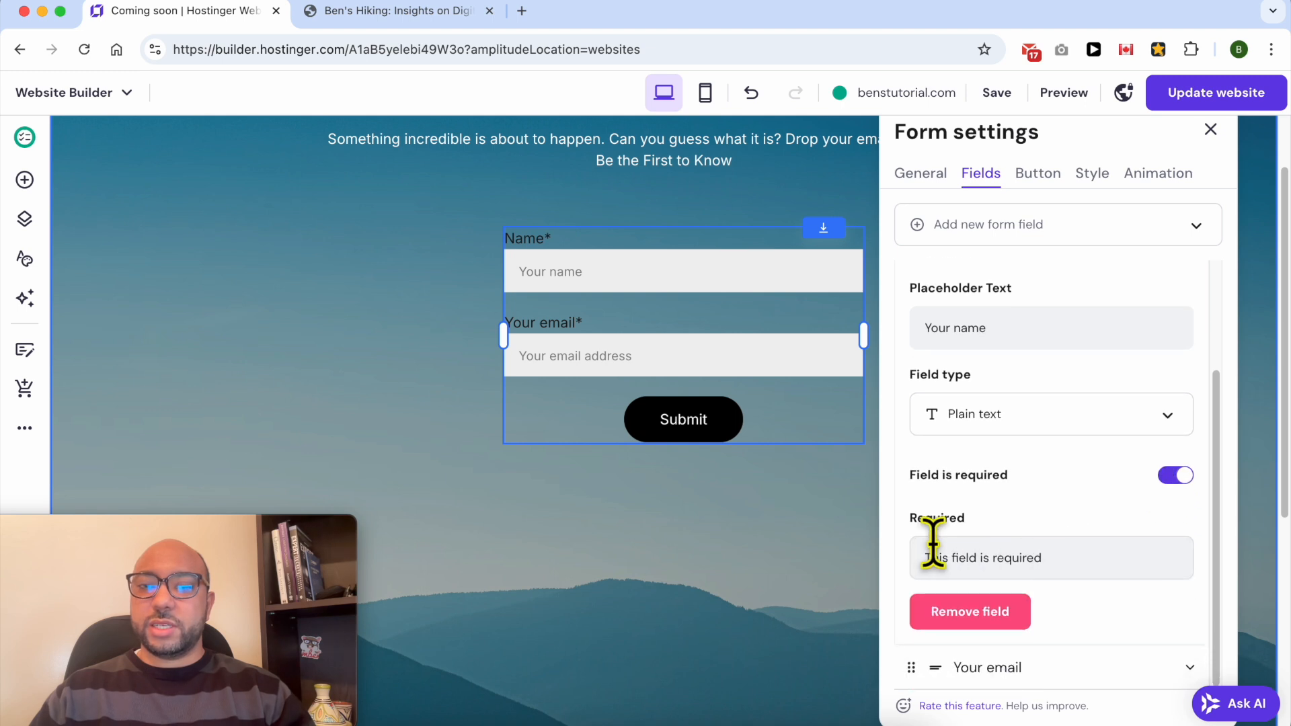
click(828, 535)
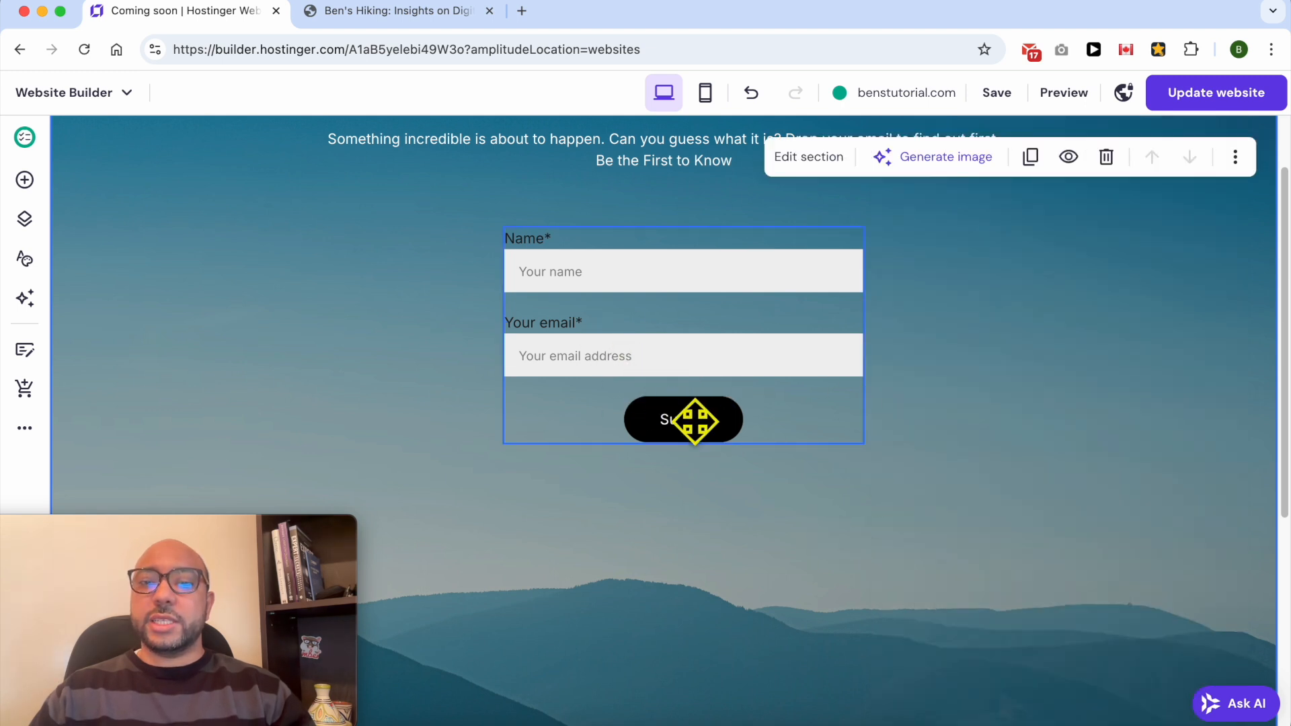
- Change the contact form's button text to "Be the First to Know"
click(736, 317)
click(556, 189)
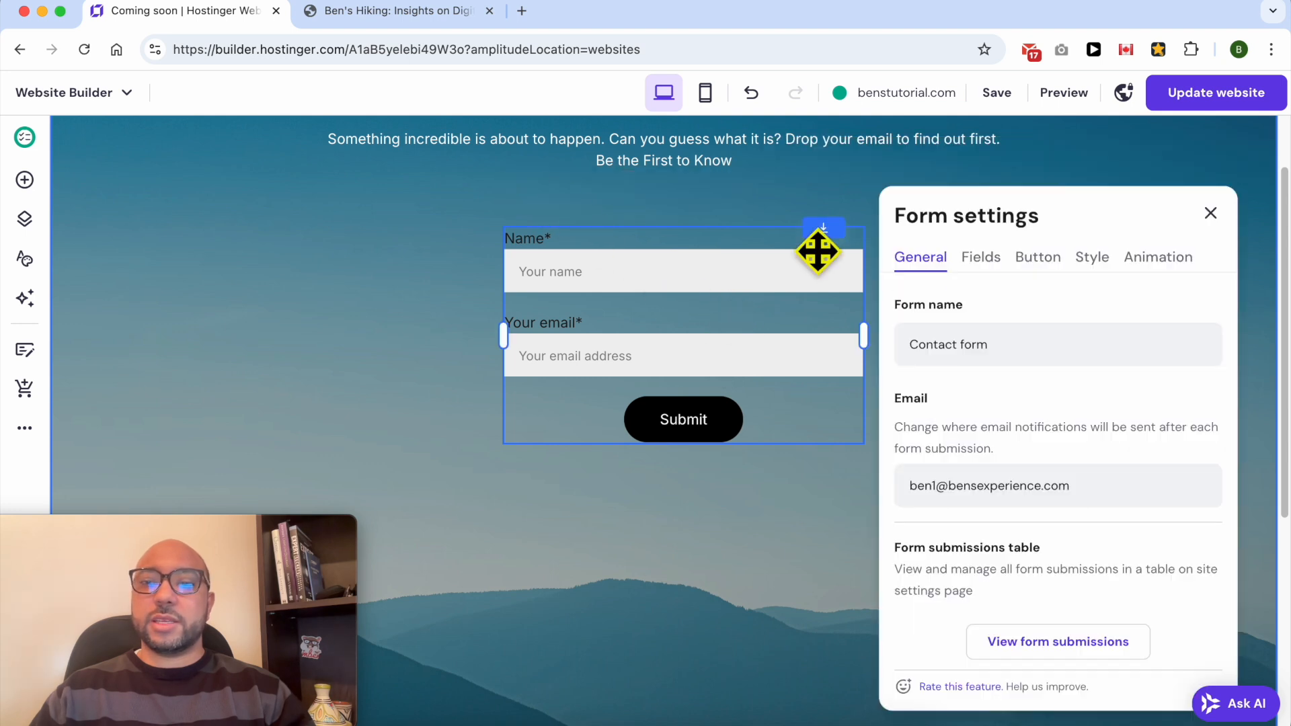
click(1039, 259)
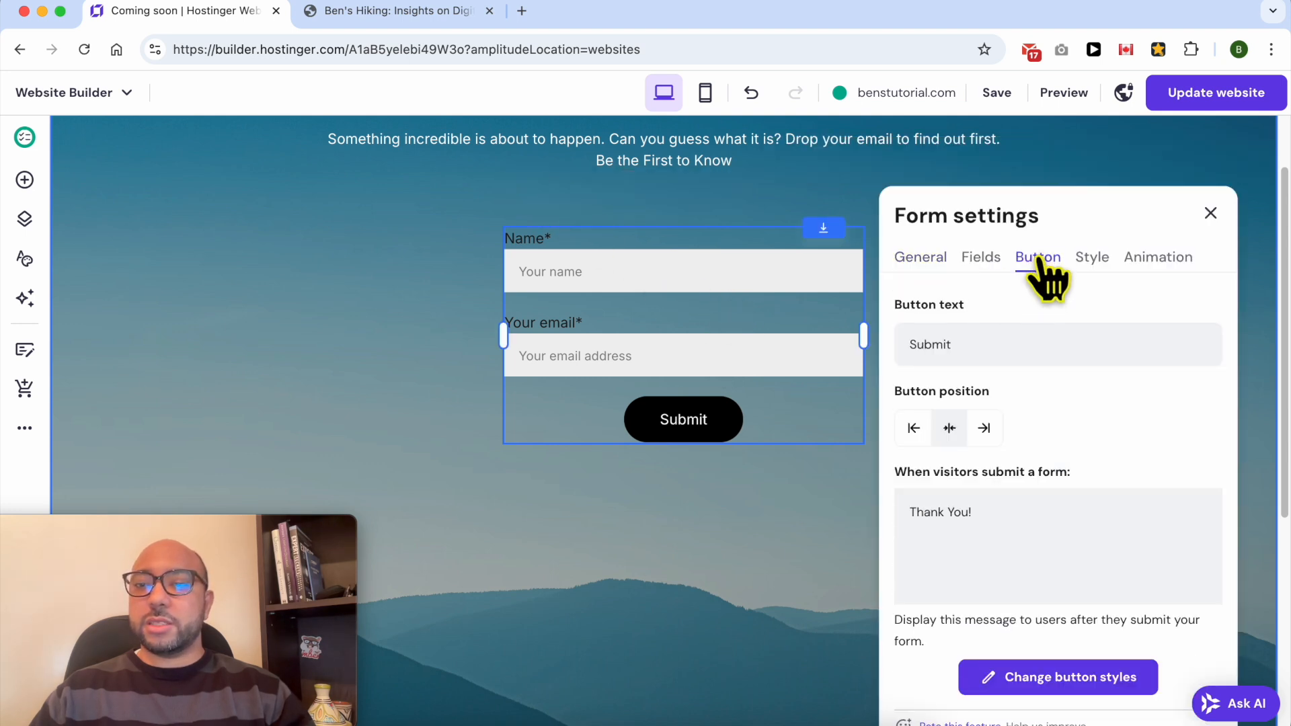
double_click(996, 344)
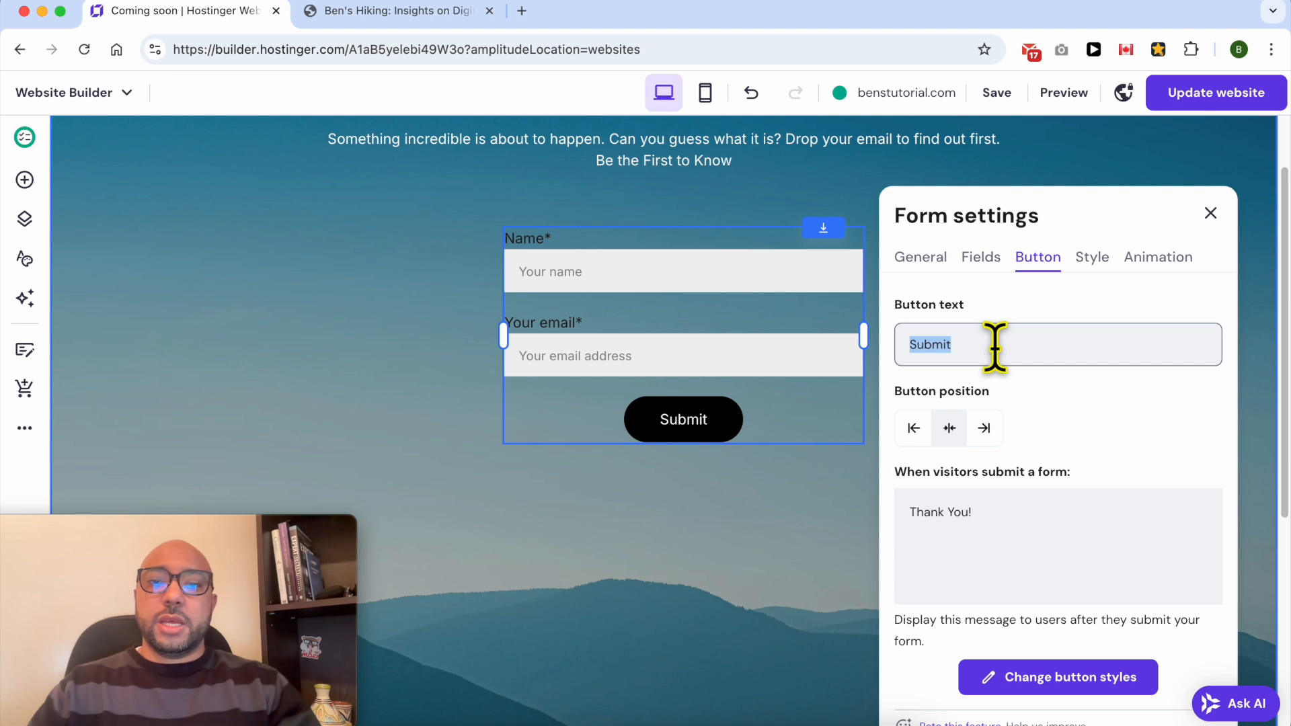
text(Be the )
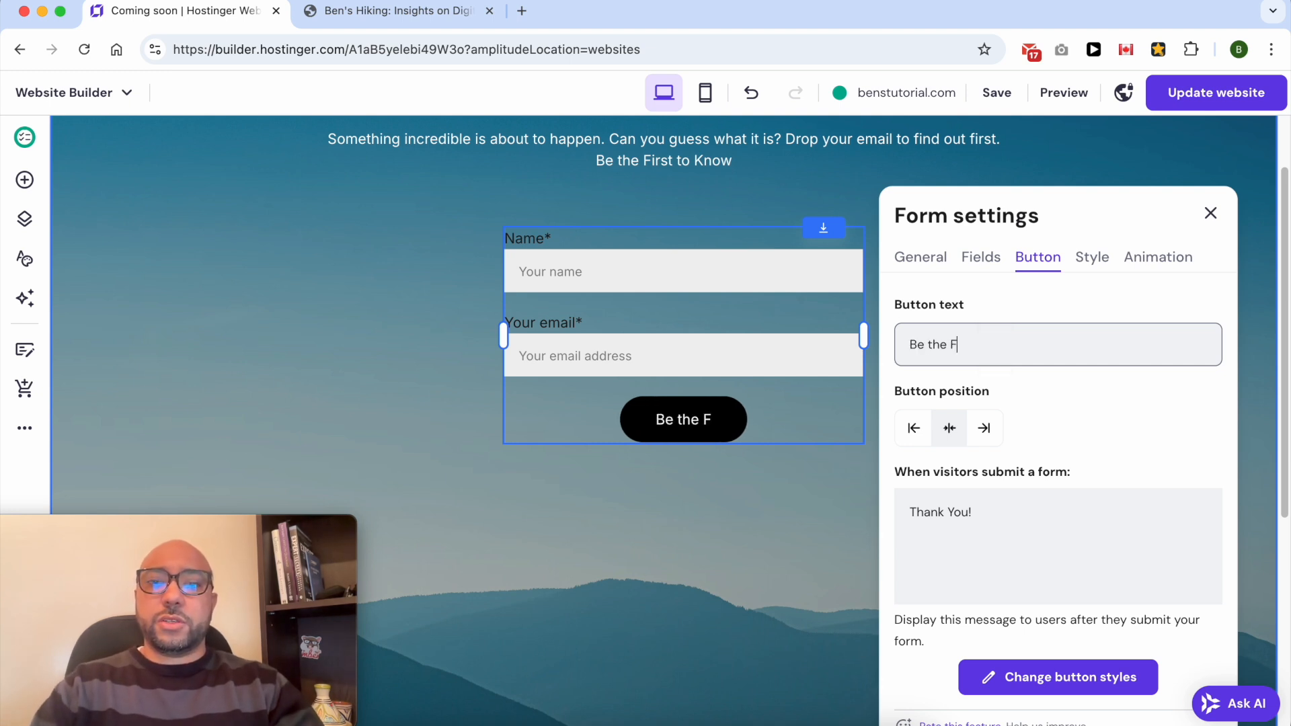
text(First to Know)
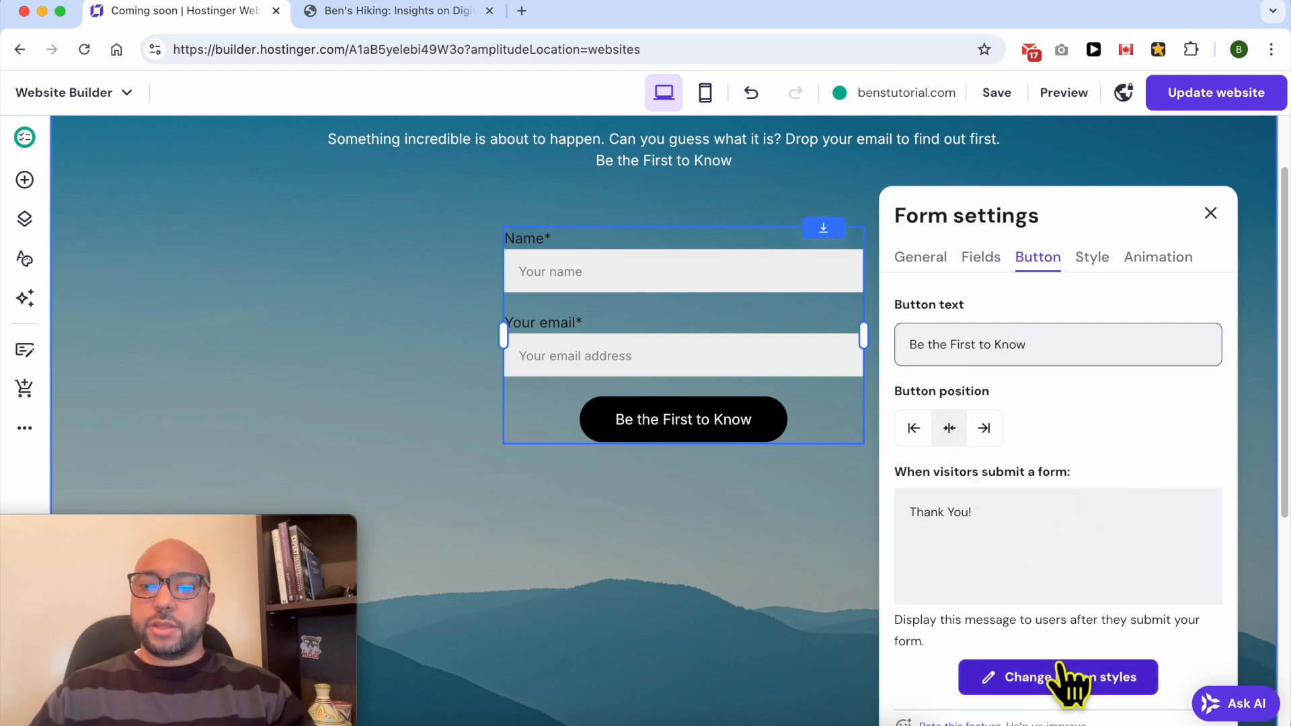
- Replace the form's submission message with "I'll let you know when I open this website."
triple_click(1034, 531)
scroll(1032, 490, down, 3)
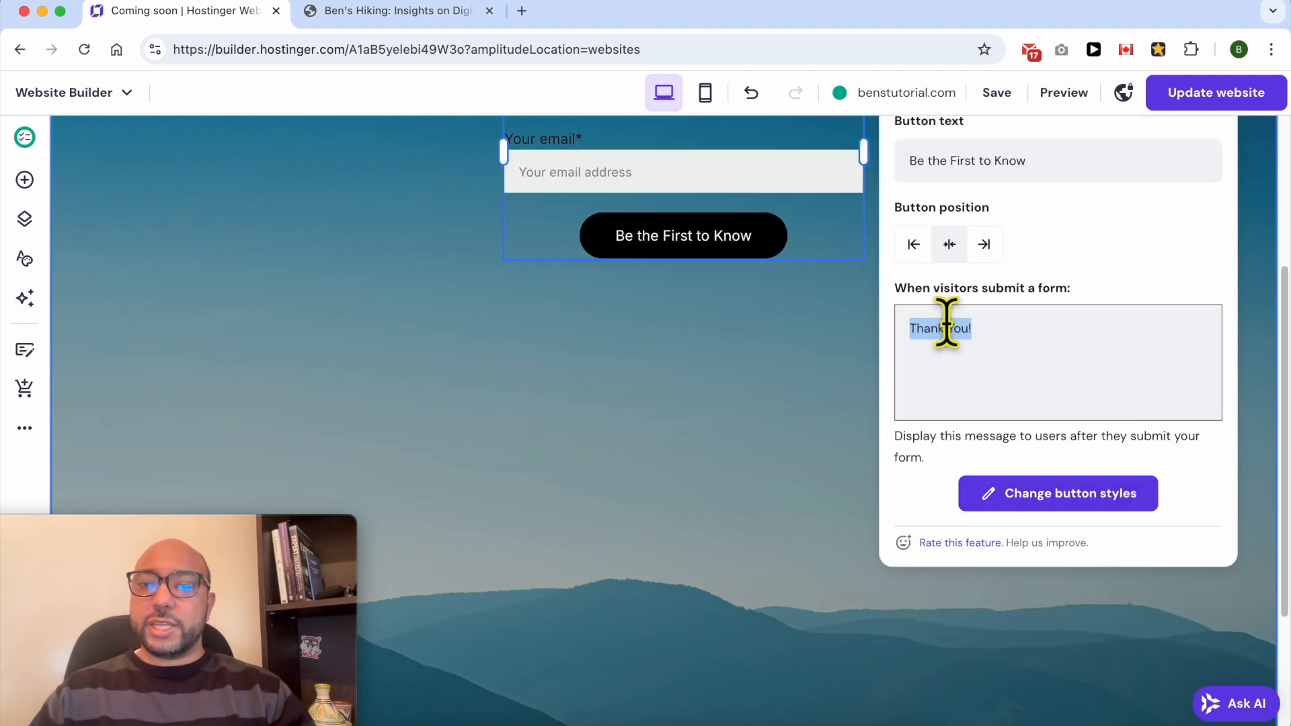
scroll(946, 326, up, 5)
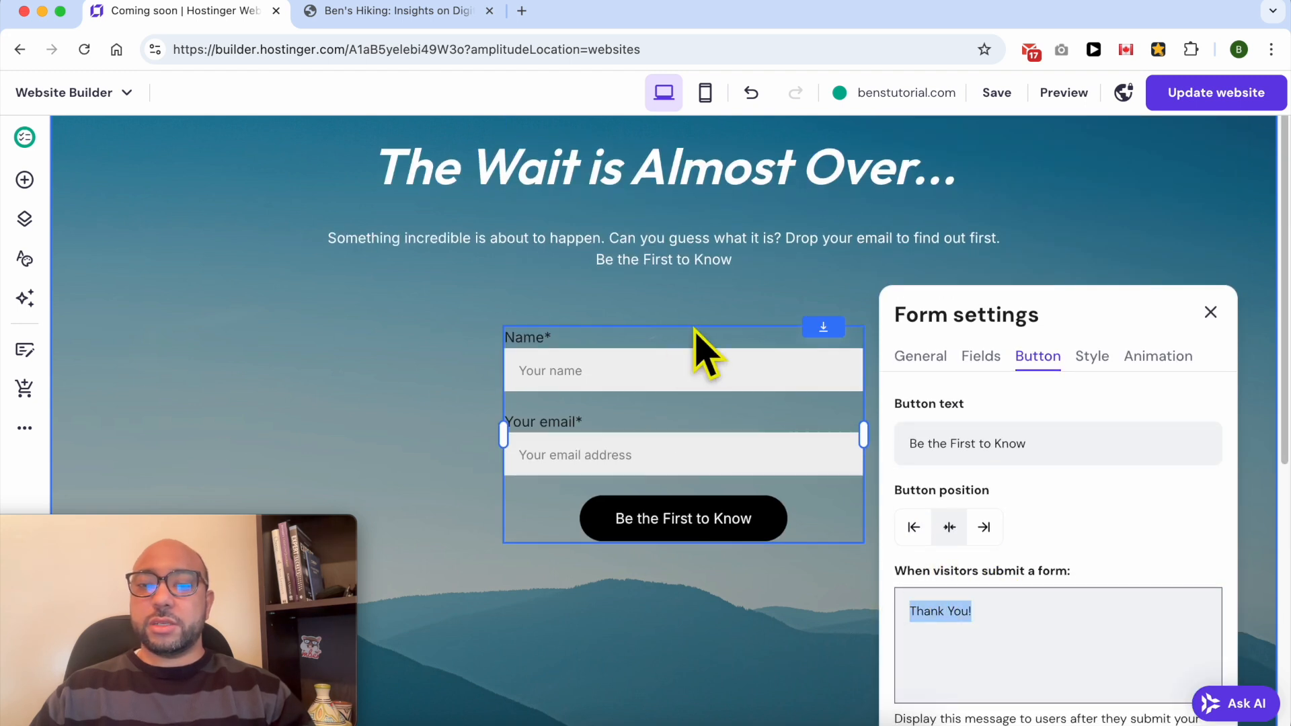
click(1023, 620)
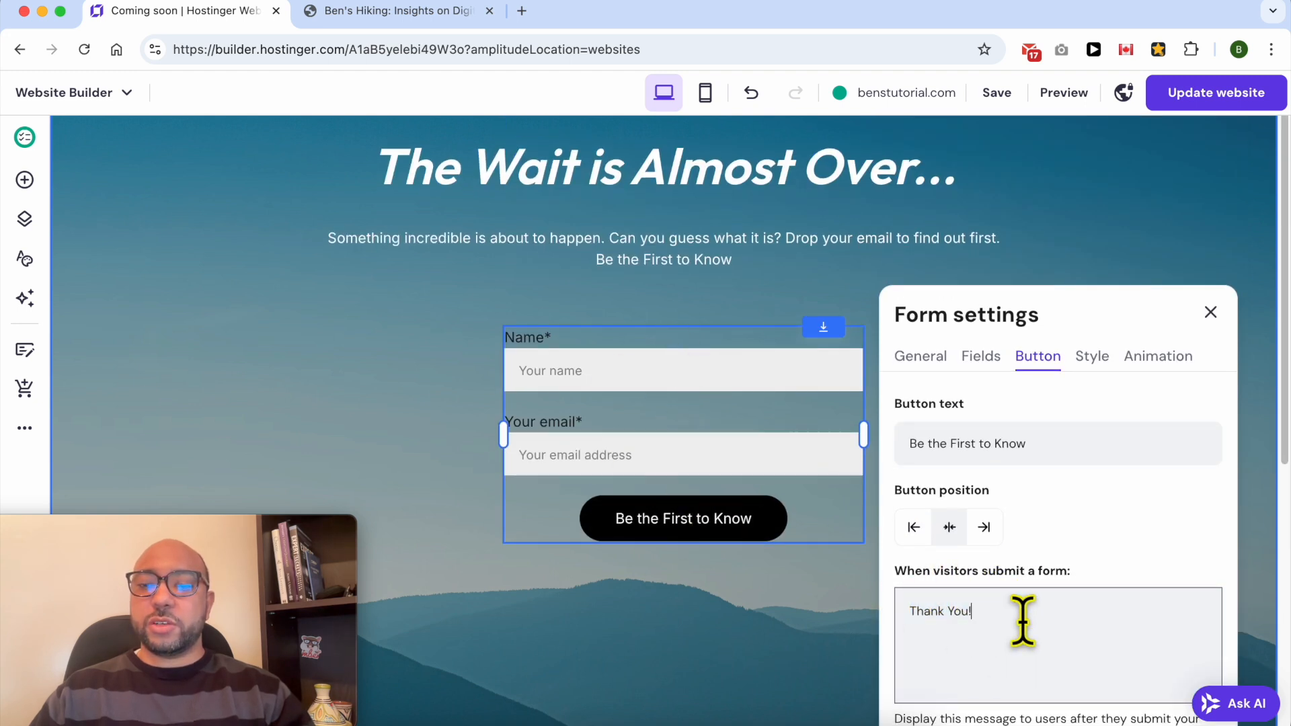
key(super+a)
key(BackSpace)
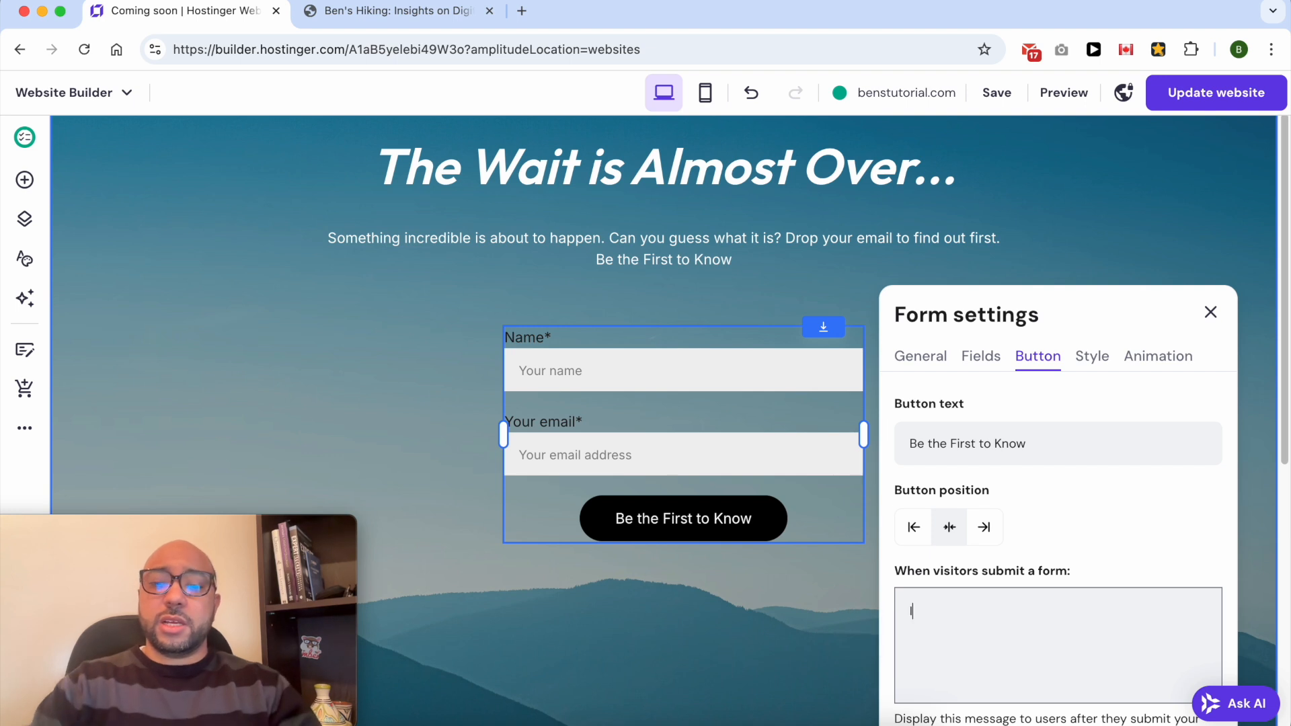
text(I)
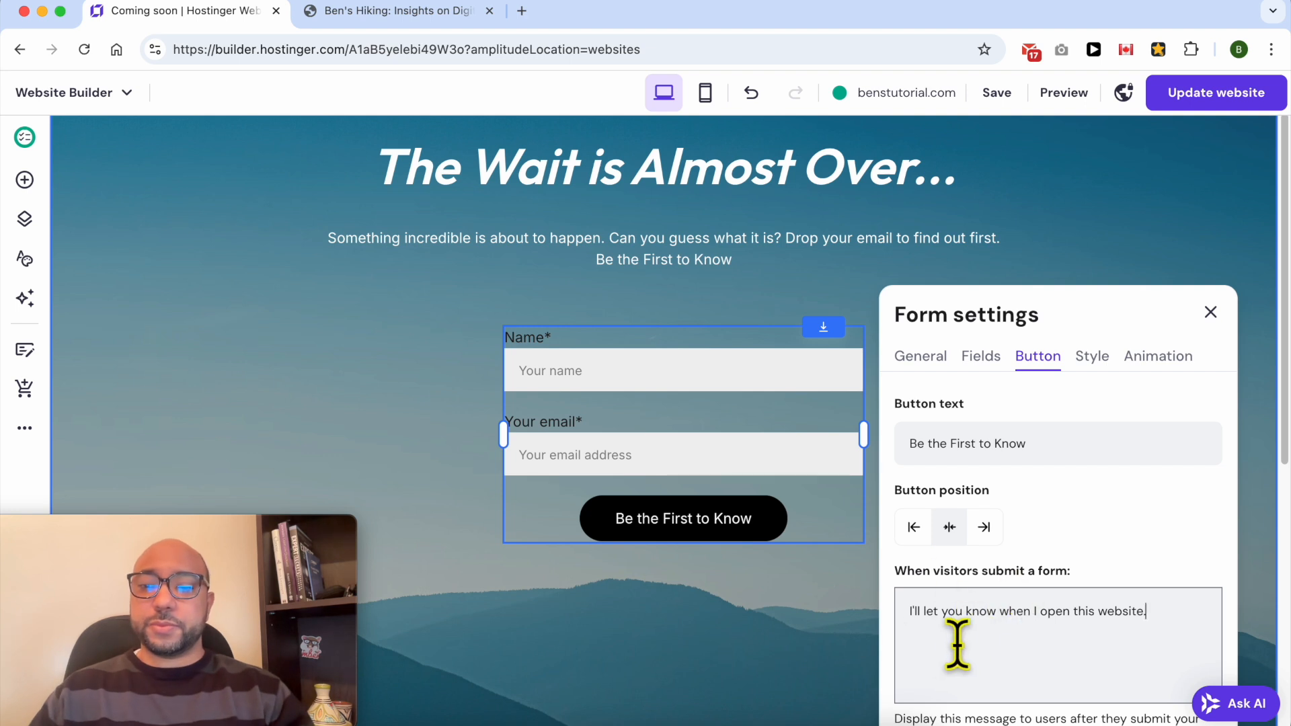
- Rename the form as "Coming soon page form", save the name, and check the notification email address
scroll(1167, 585, down, 3)
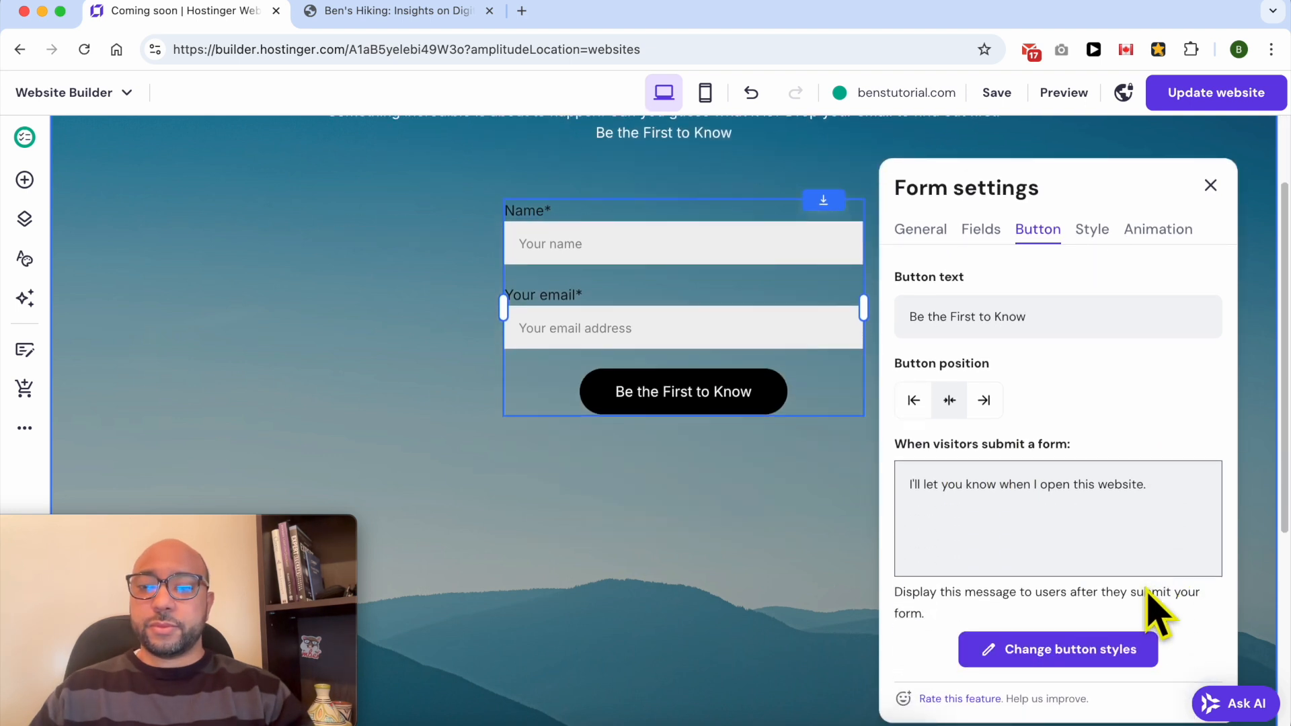
click(979, 242)
click(928, 244)
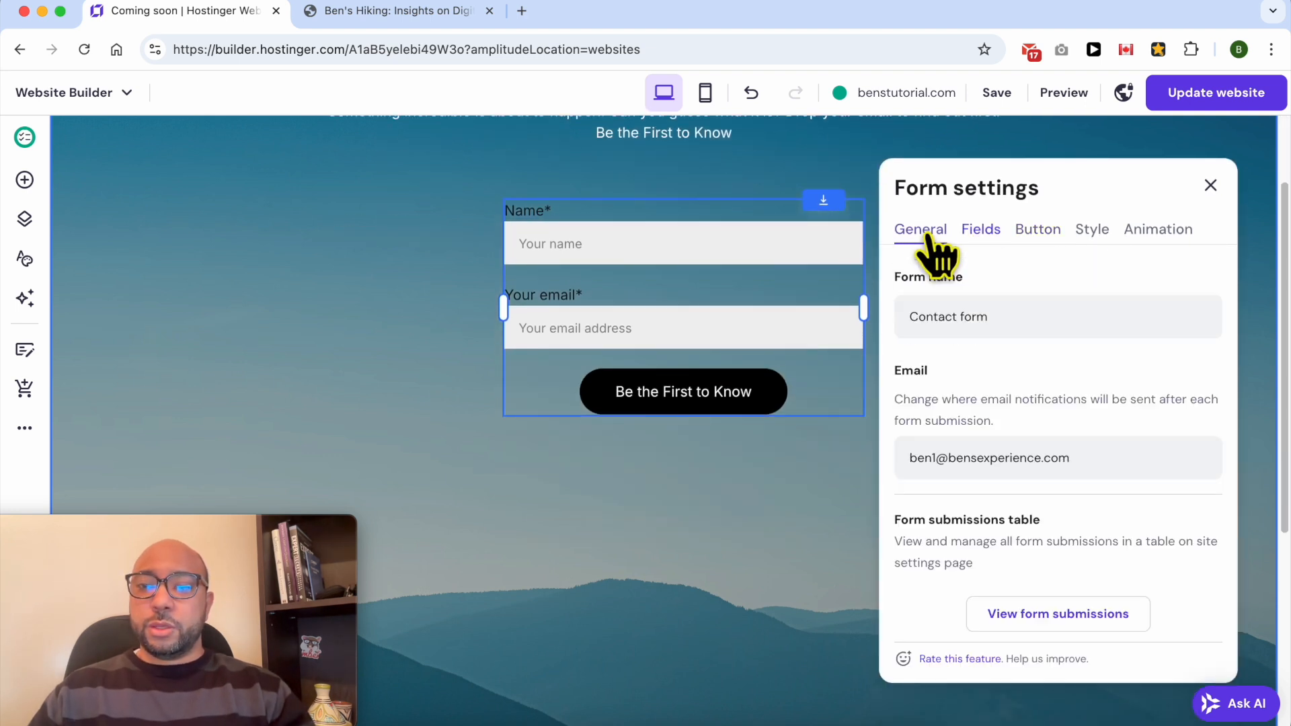
click(1029, 314)
drag(1073, 316, 895, 314)
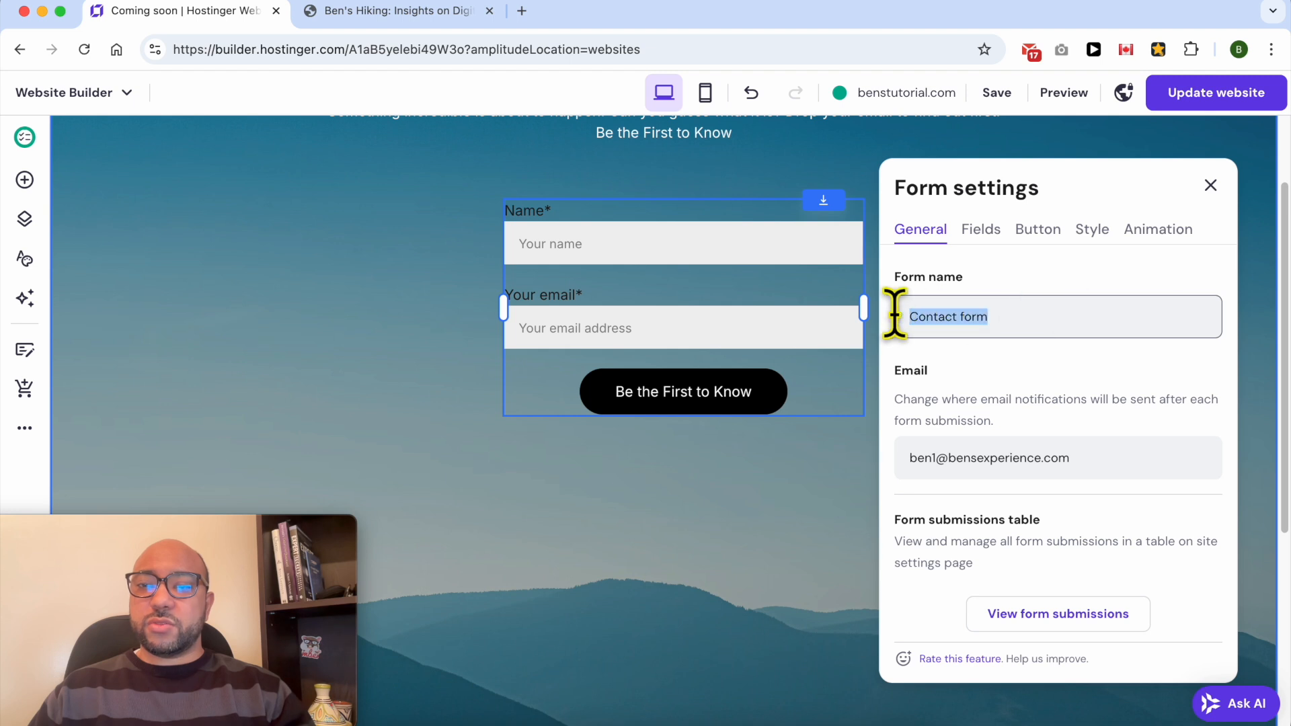
text(C)
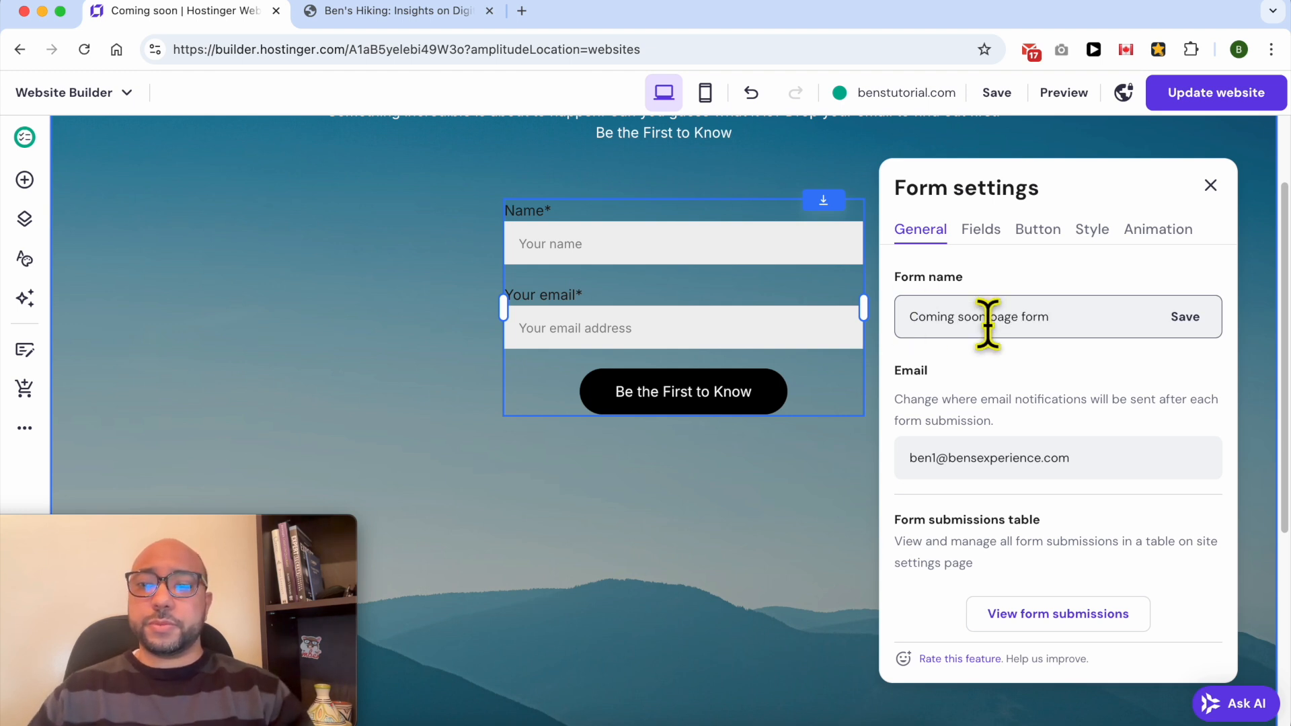
click(1182, 319)
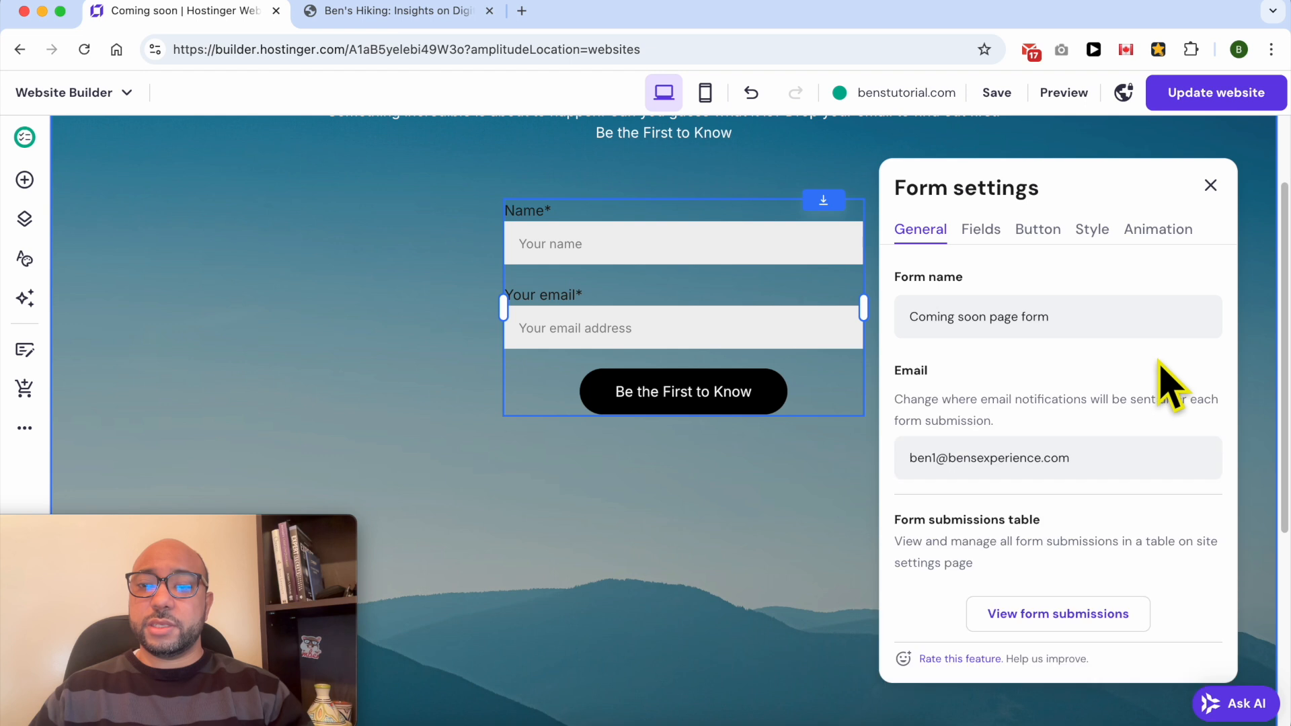
drag(1112, 452, 964, 448)
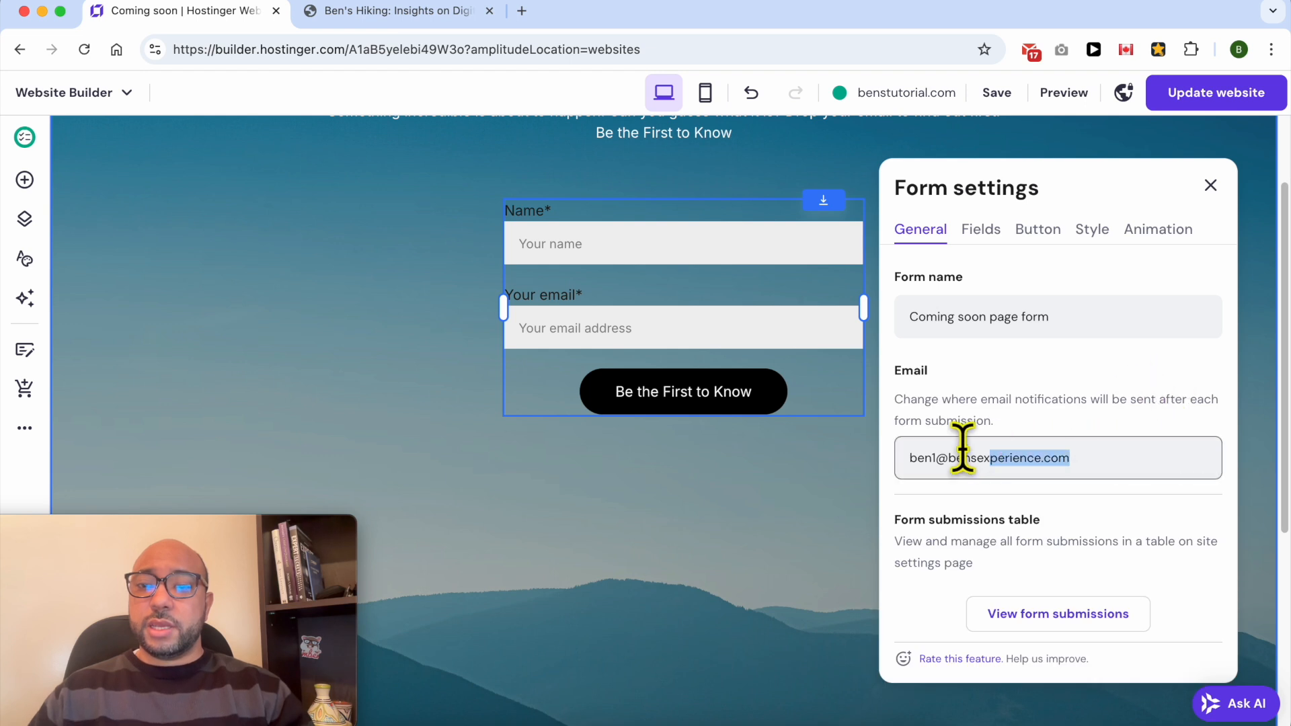
click(897, 407)
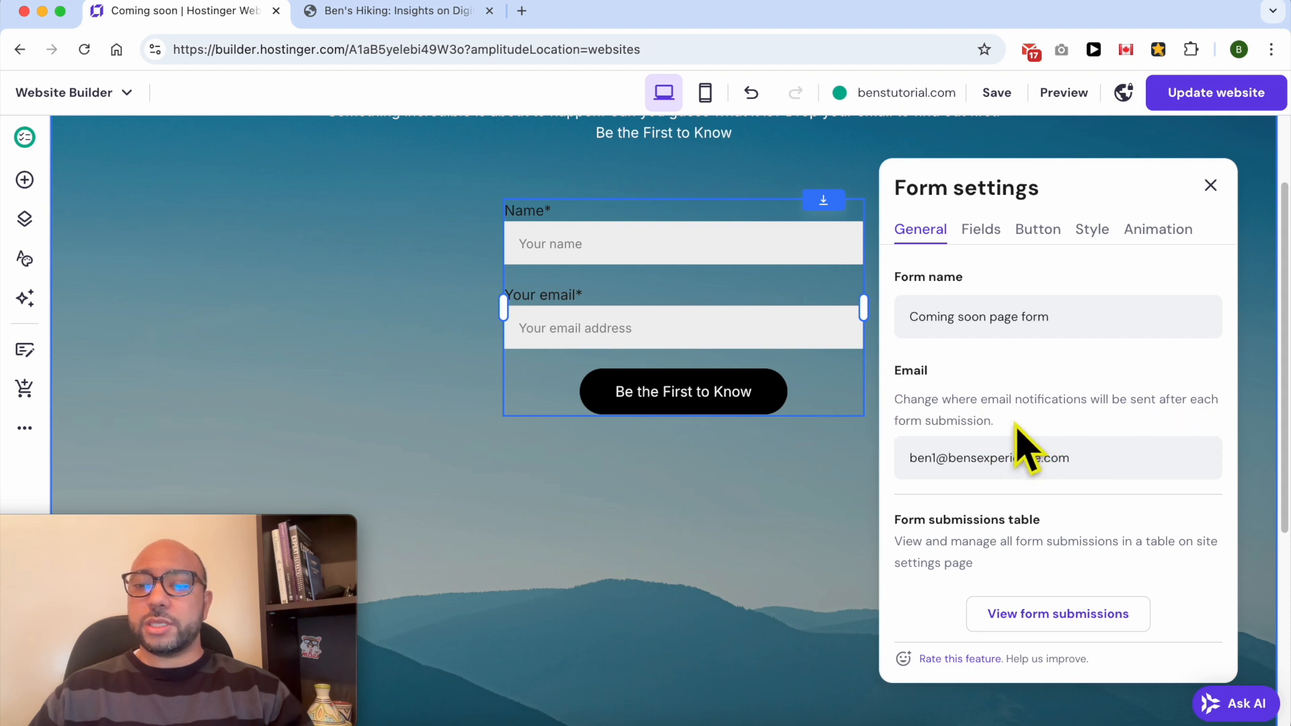
- Set the form fields' label text size to 17 and the field text size to 16
click(1092, 231)
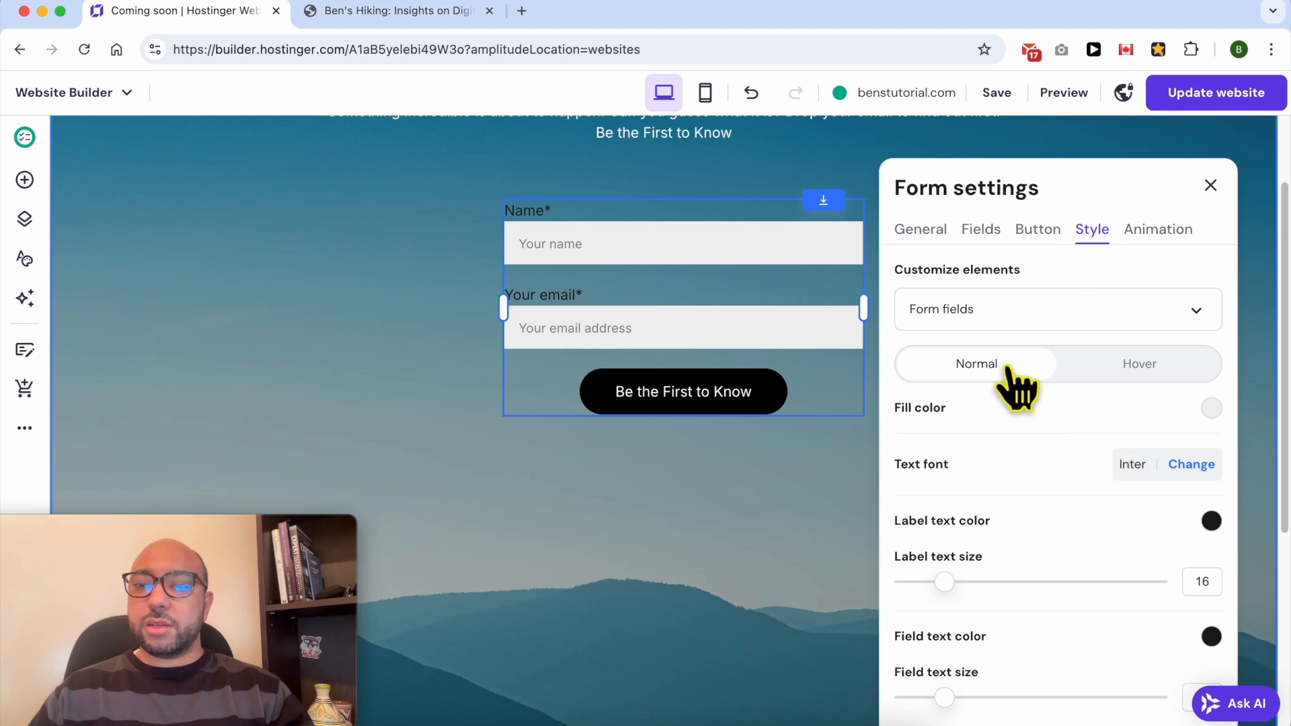
scroll(1029, 495, down, 1)
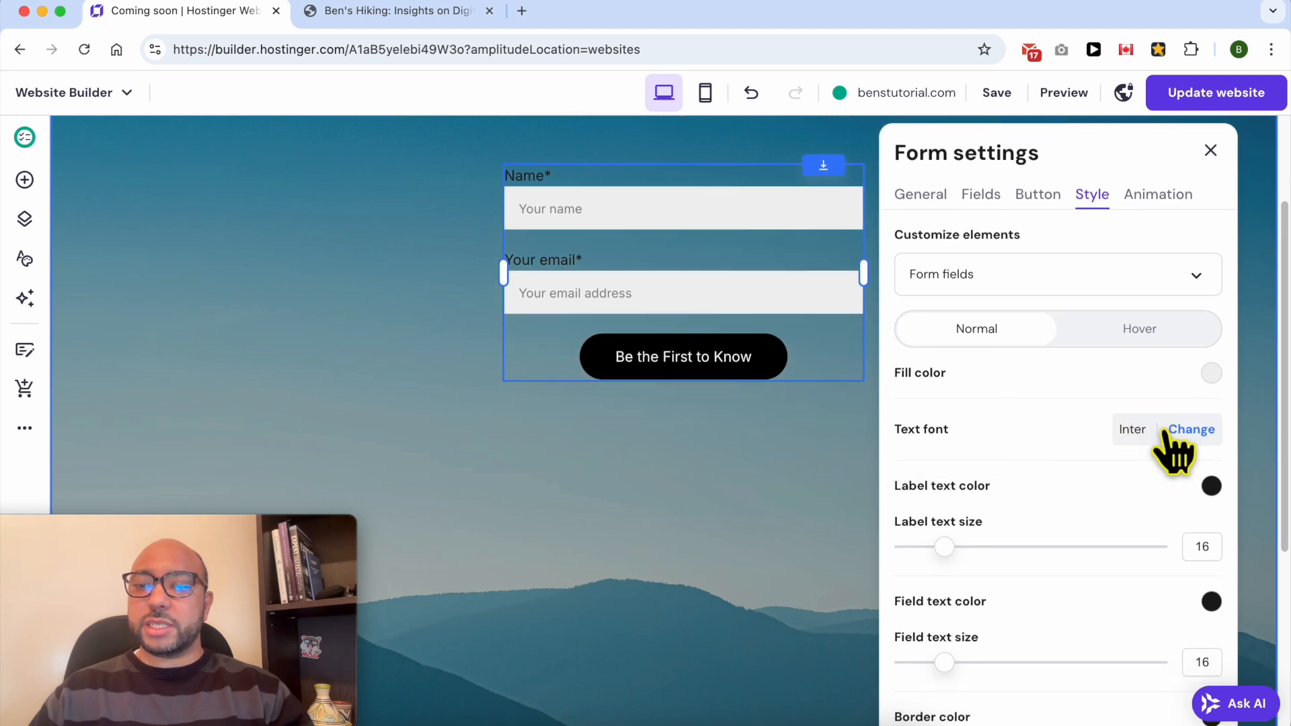
mouse_move(944, 547)
mouse_down()
mouse_move(998, 544)
mouse_move(922, 539)
mouse_move(950, 541)
mouse_up()
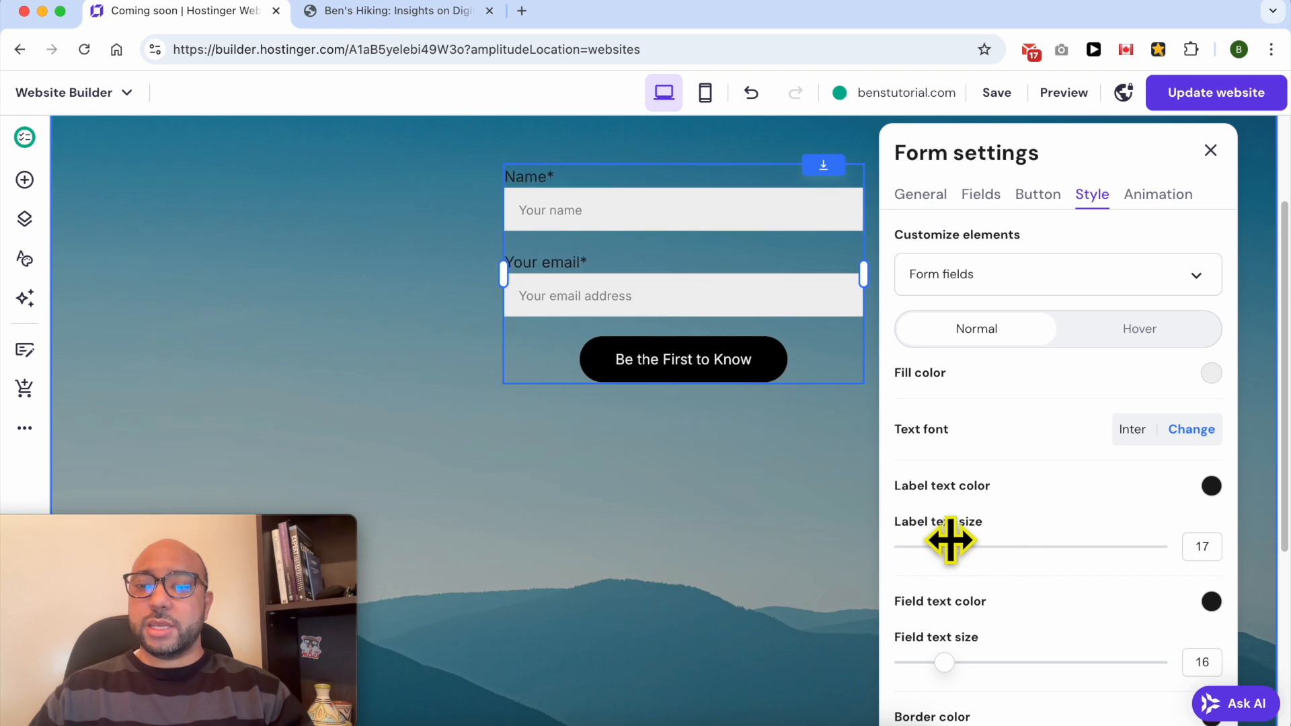
mouse_move(942, 655)
mouse_down()
mouse_move(977, 648)
mouse_move(931, 652)
mouse_move(943, 651)
mouse_up()
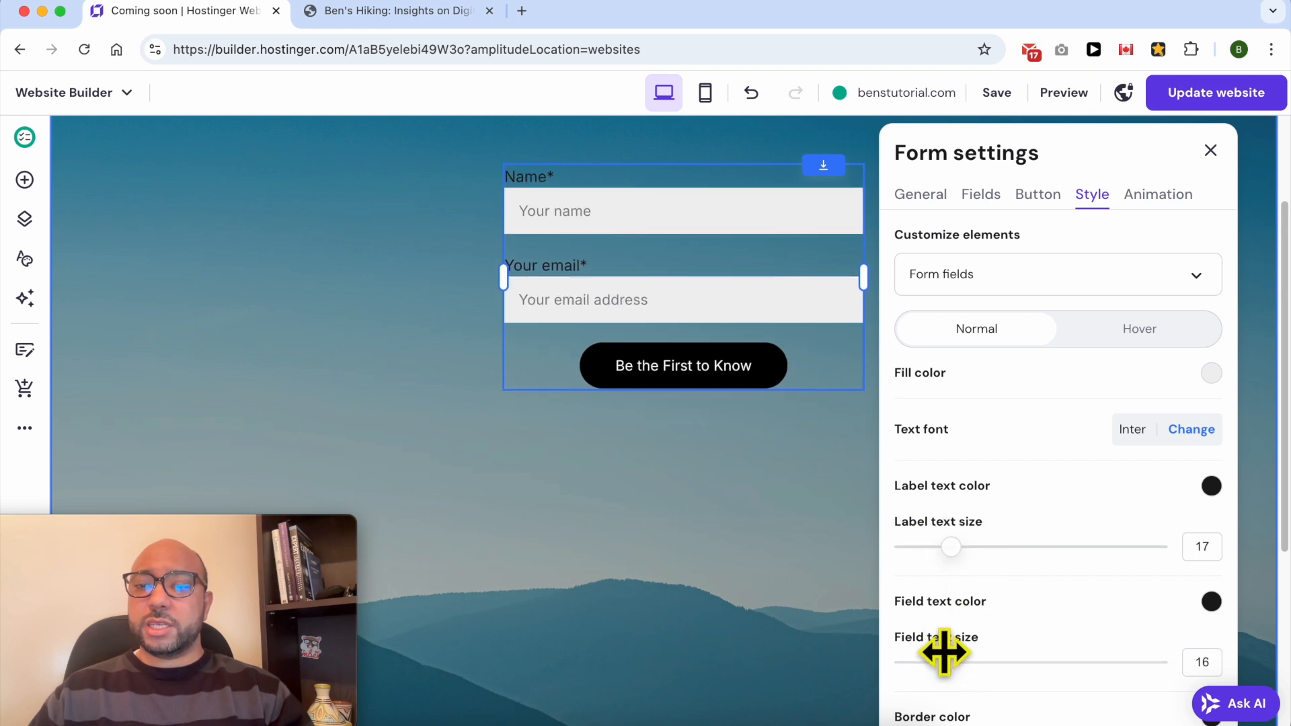
- Change the form's field text color to a dark gray and review the remaining style options
click(1212, 600)
drag(1119, 495, 1009, 490)
click(1023, 496)
scroll(1023, 496, down, 3)
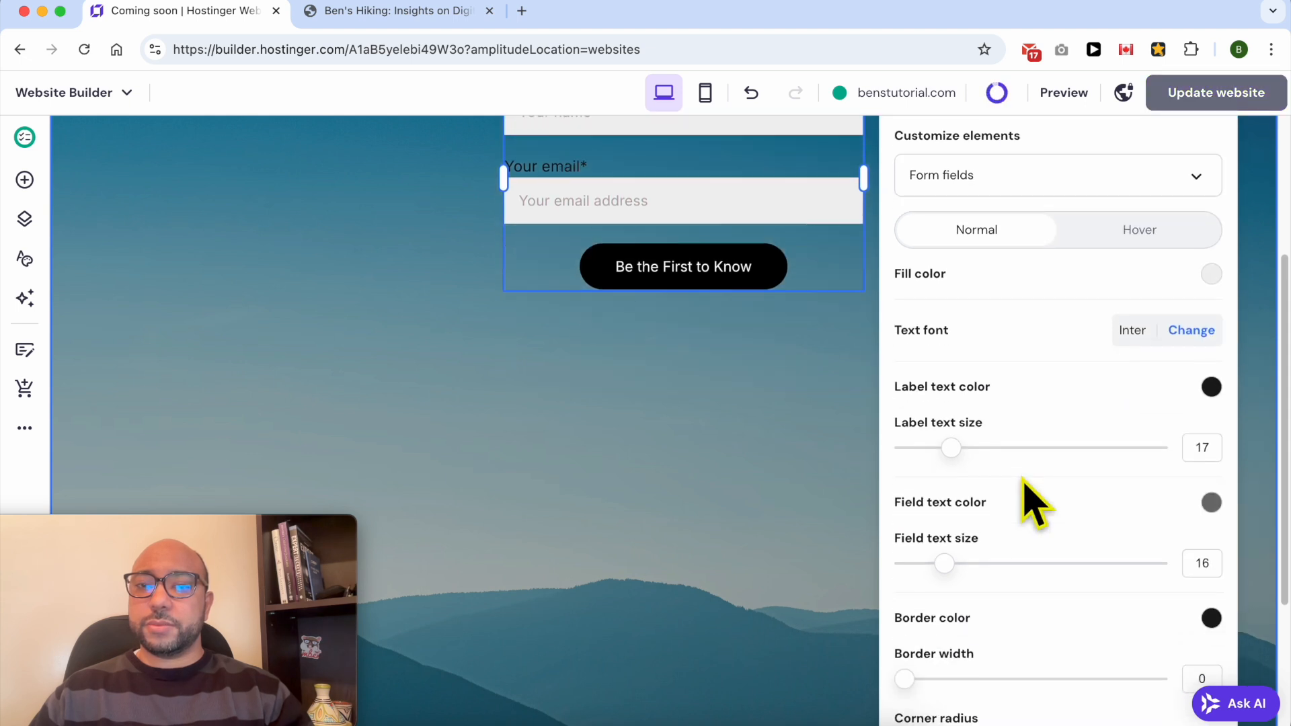
scroll(1034, 503, down, 7)
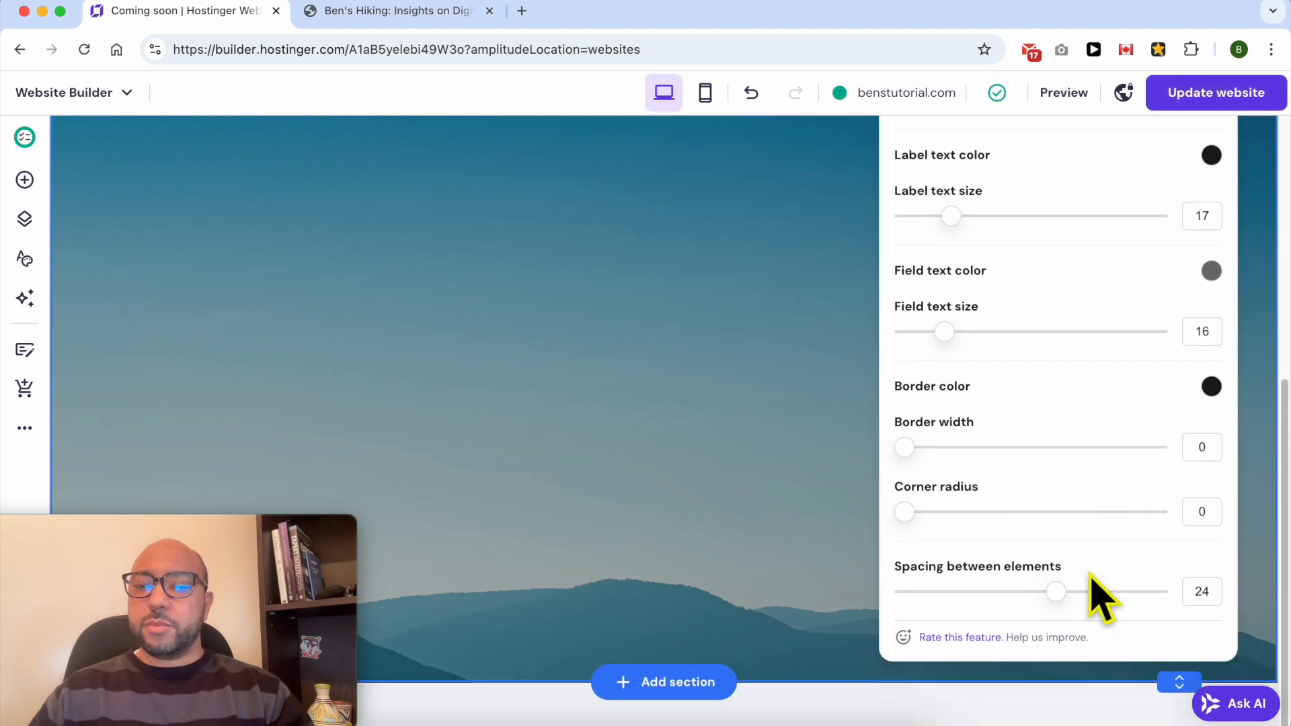
- Try other animations on the form, including Scale, set it back to Slide and close the form settings
scroll(1059, 586, up, 10)
click(1160, 430)
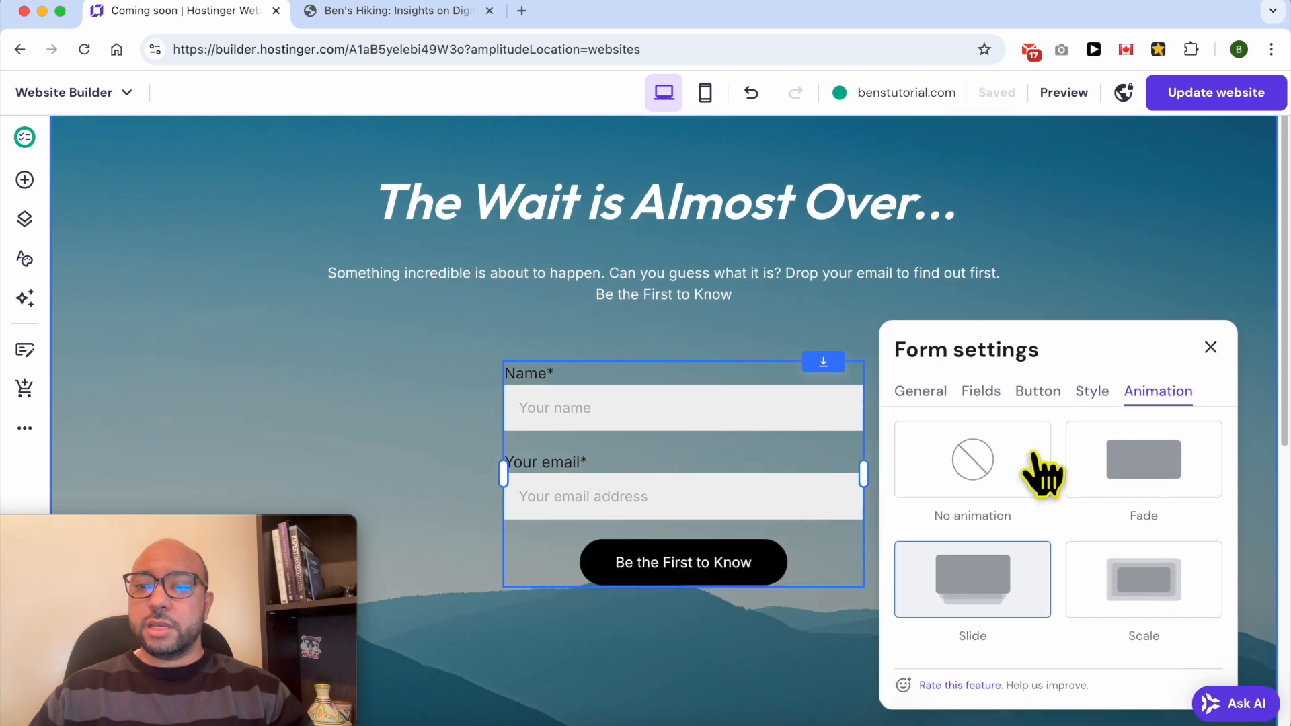
click(1130, 565)
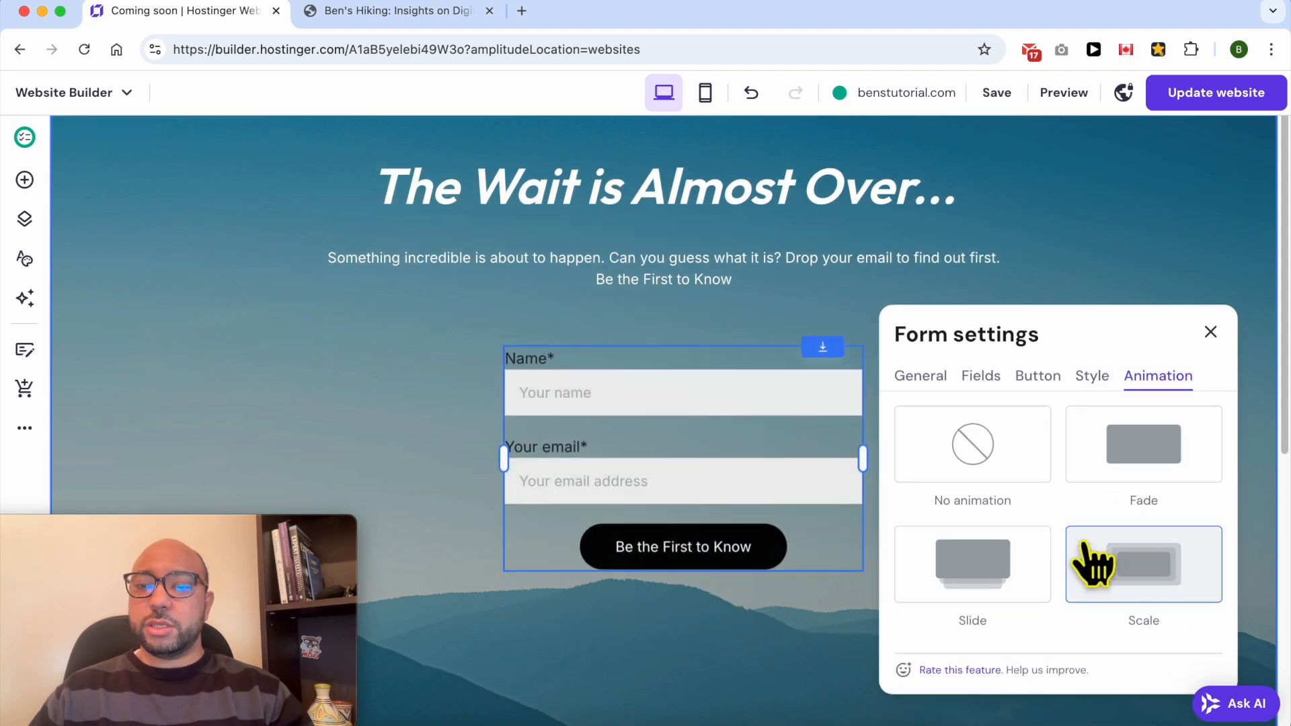
click(1173, 486)
click(1009, 577)
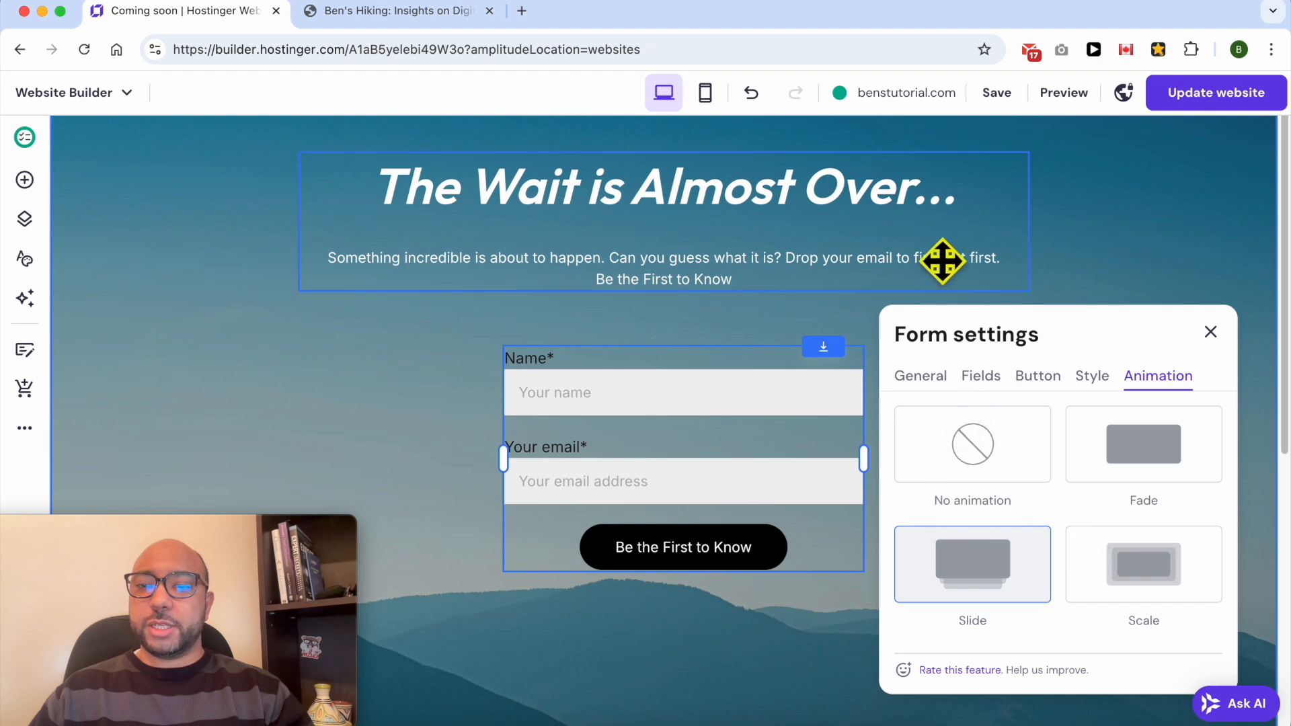
click(1148, 265)
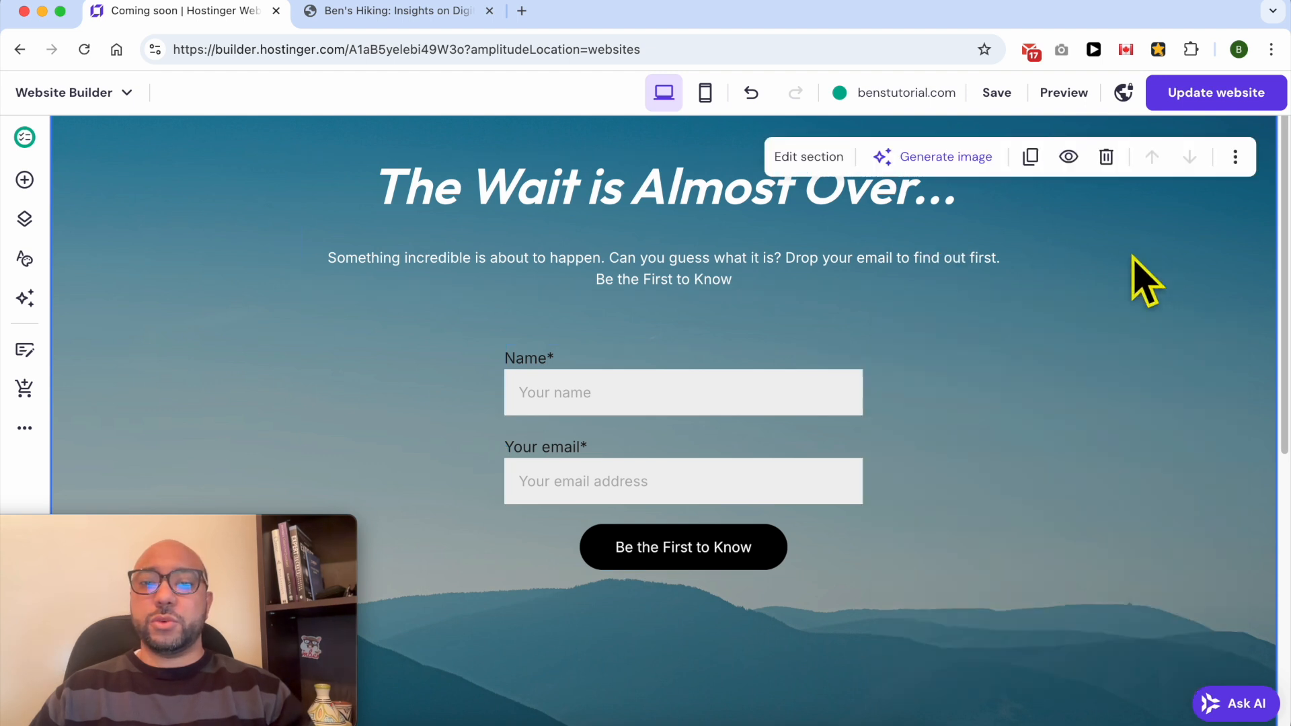
- Move the form up directly beneath the announcement text and shorten the section so it ends just below the form
drag(676, 371, 673, 337)
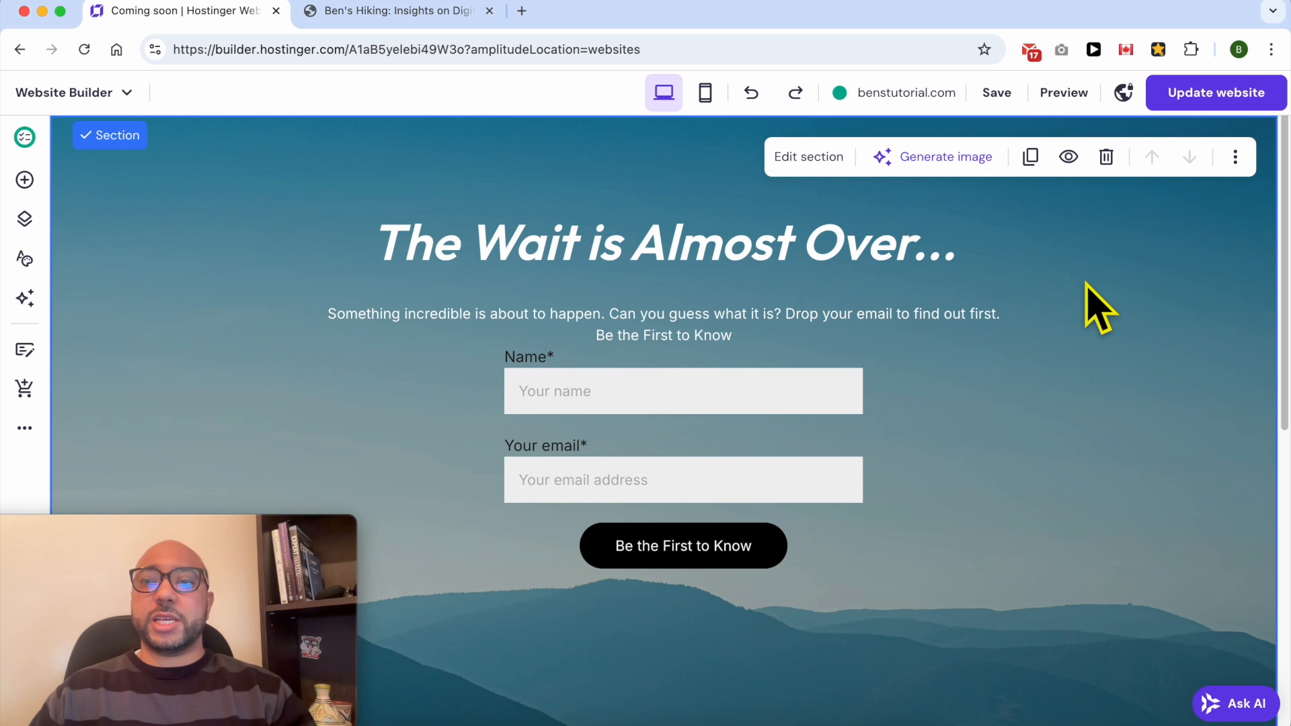
scroll(1130, 299, down, 5)
scroll(1130, 300, up, 5)
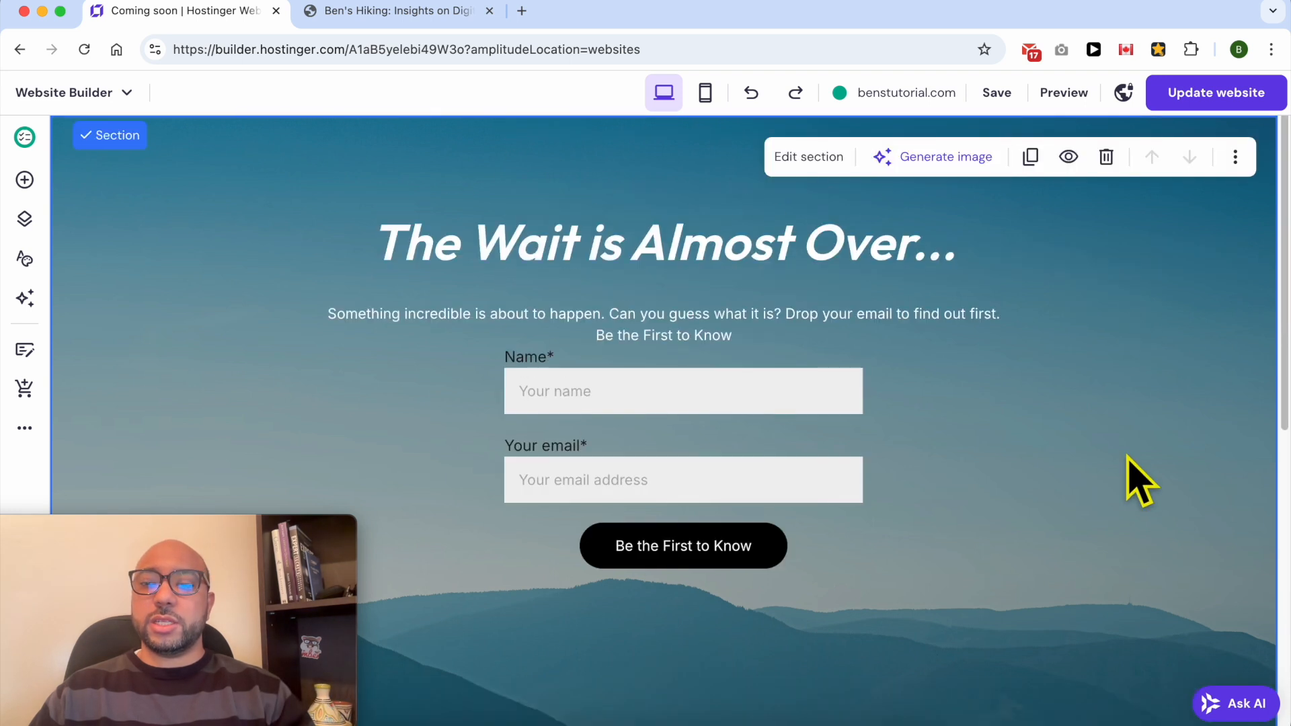
scroll(1143, 475, down, 5)
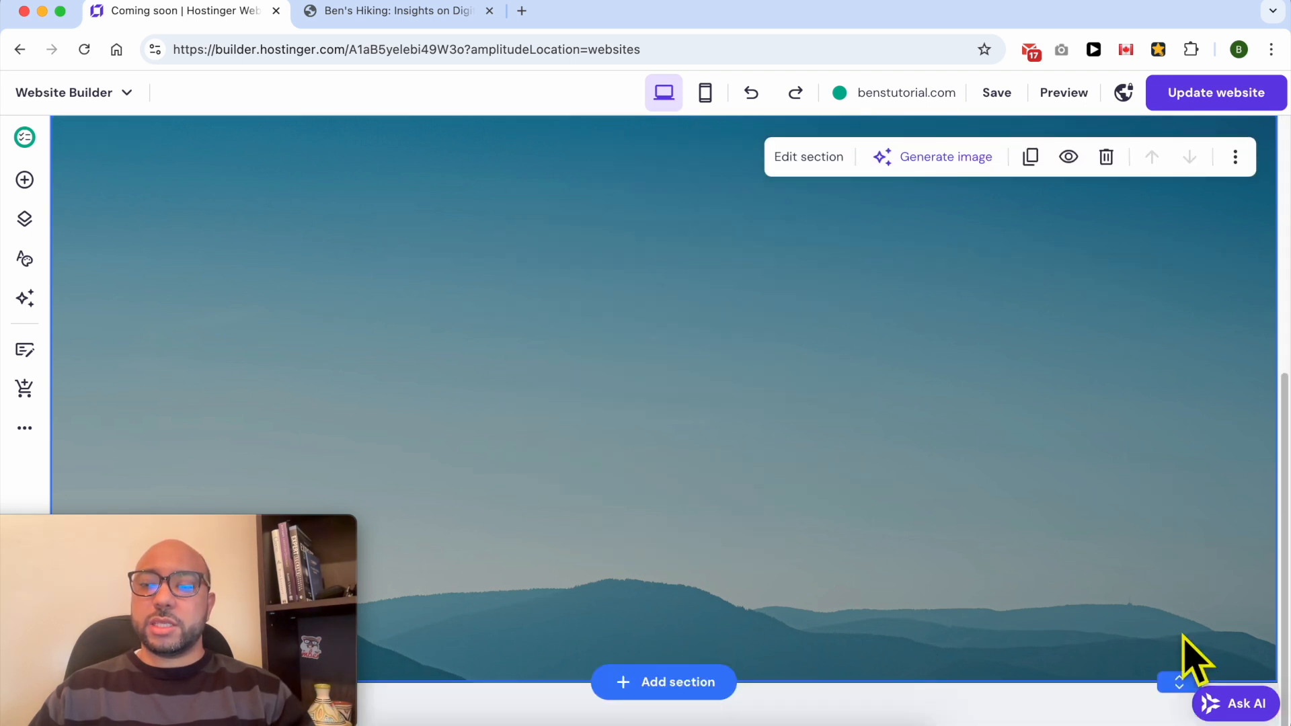
drag(1177, 645, 1200, 202)
drag(1171, 699, 1167, 662)
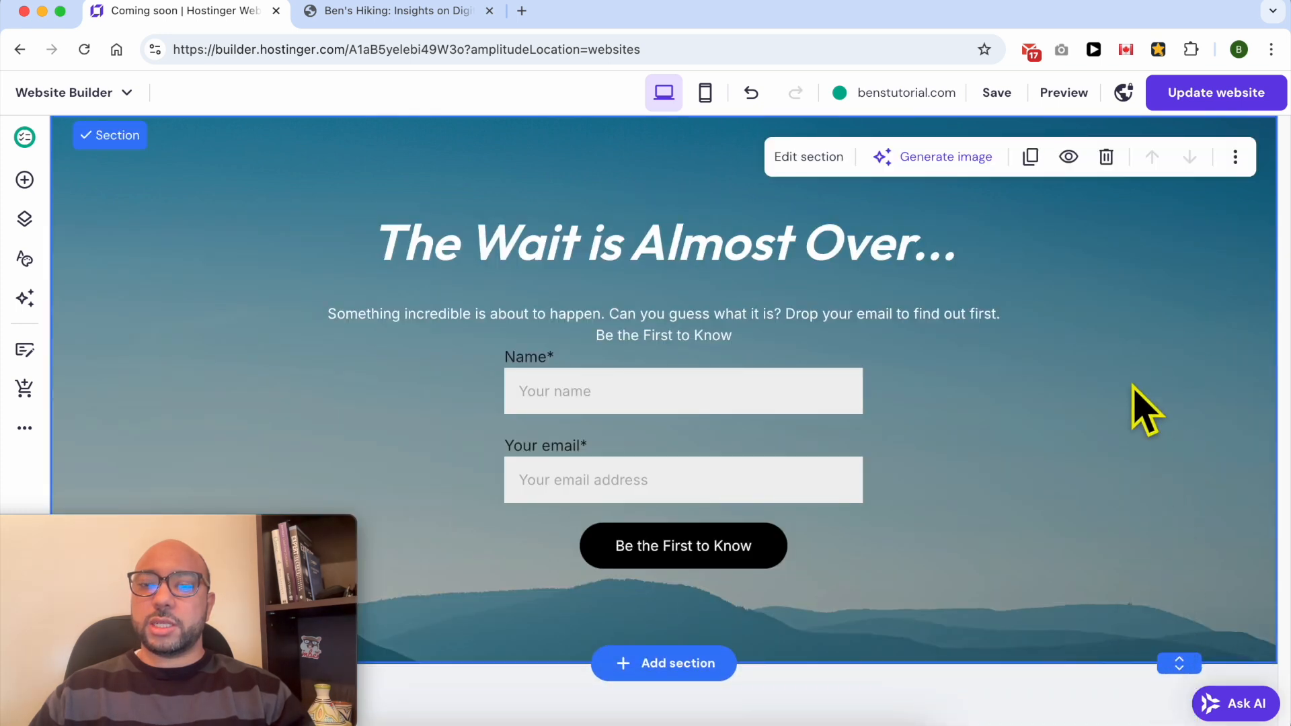
- Publish the website changes and view the live benstutorial.com page before returning to the builder
click(1210, 95)
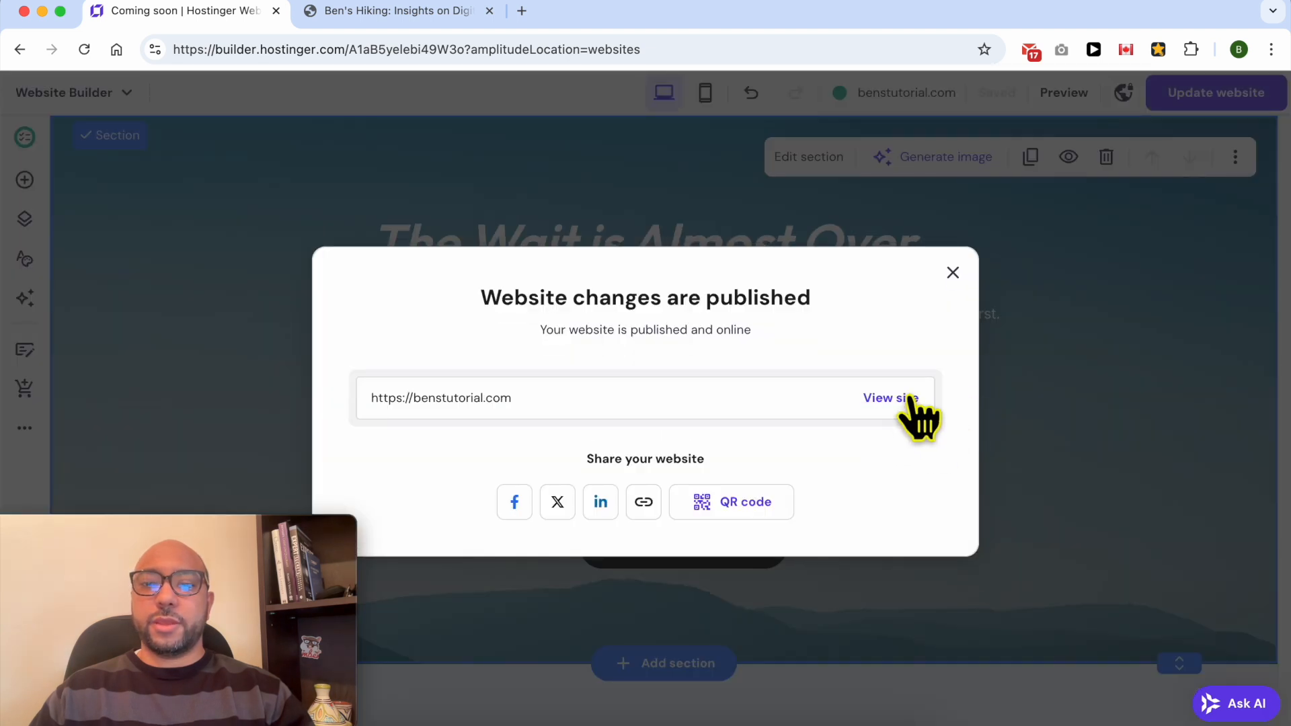
click(901, 398)
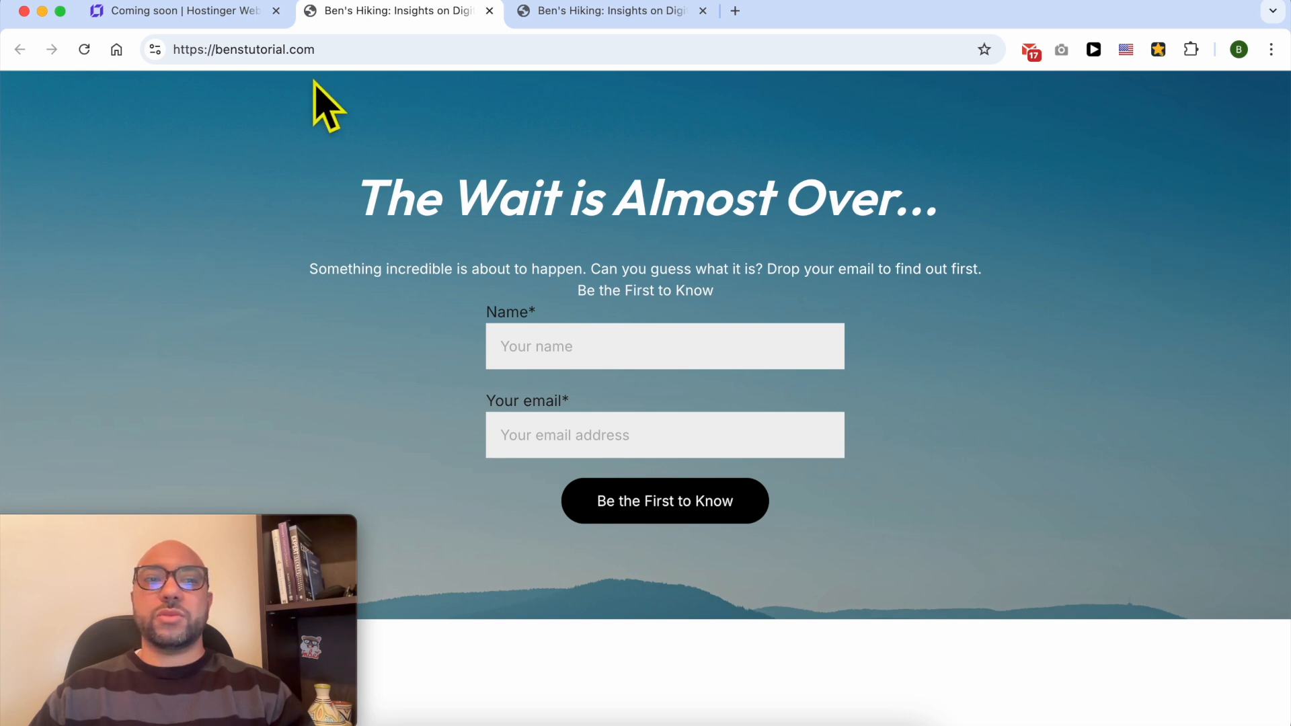
click(177, 15)
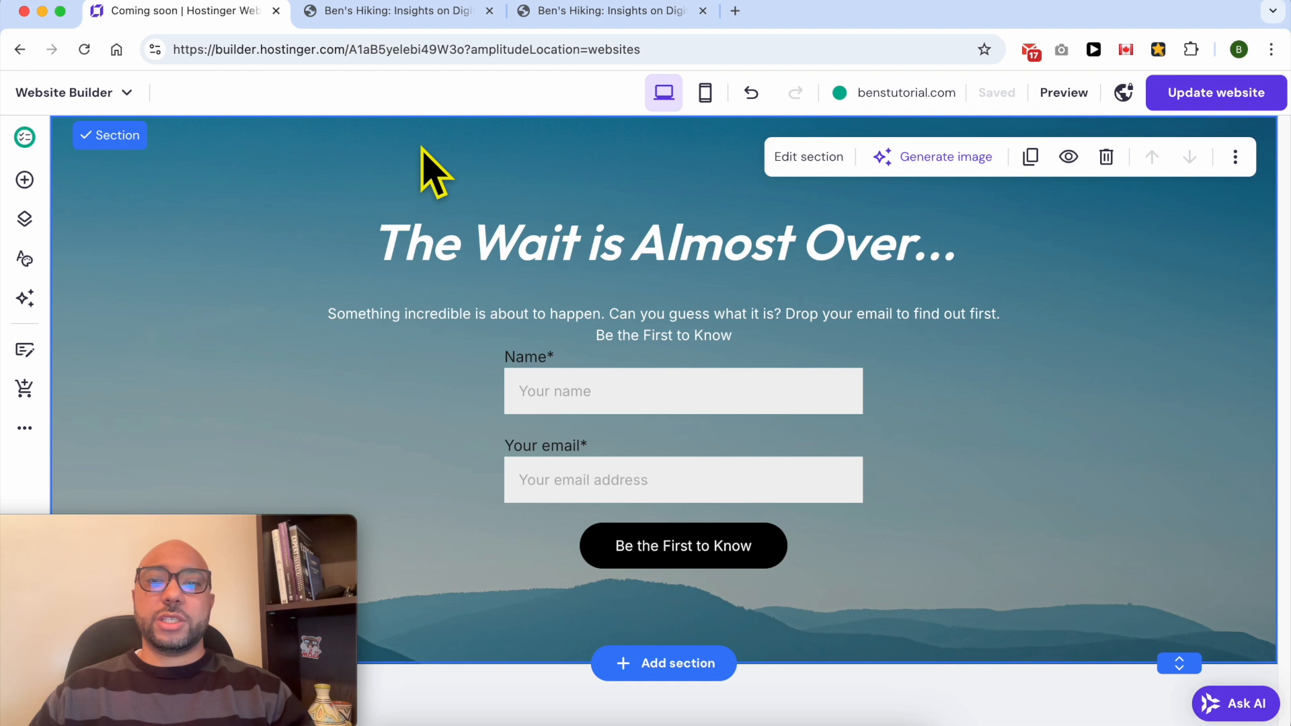
- Try the color and video background types for the section and switch it back to an image background
click(832, 168)
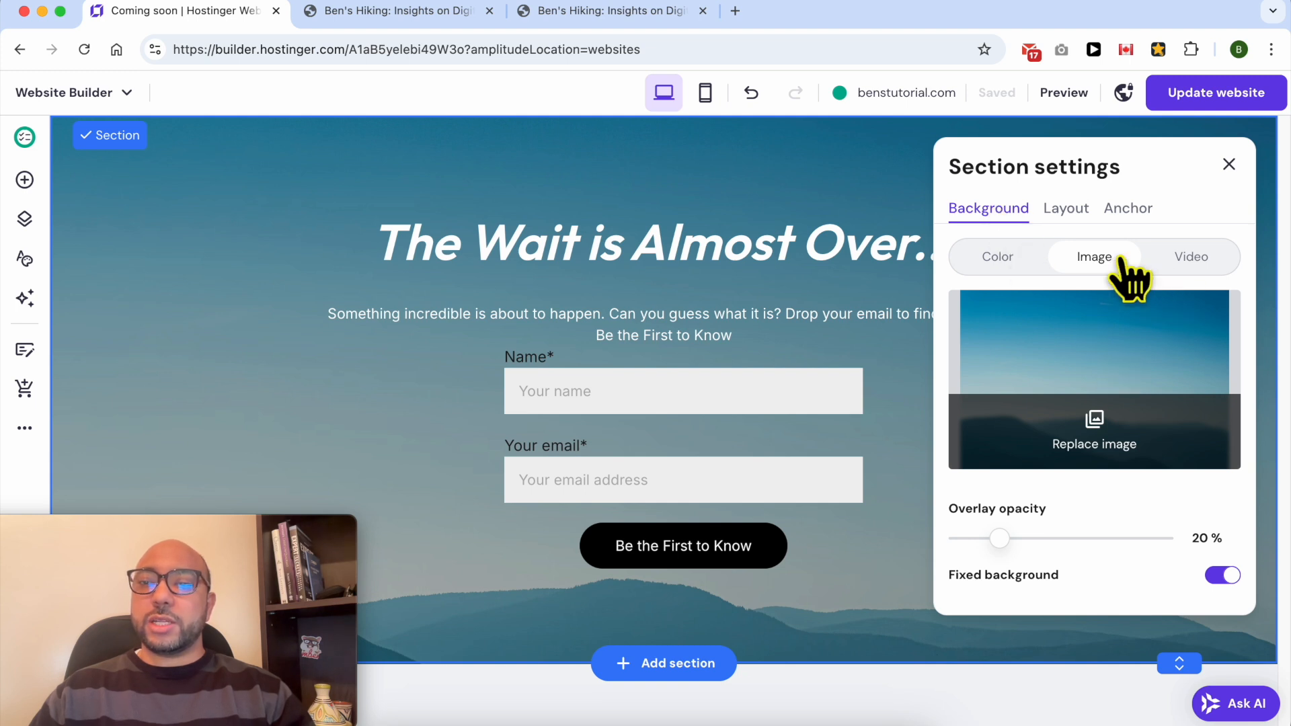
click(999, 258)
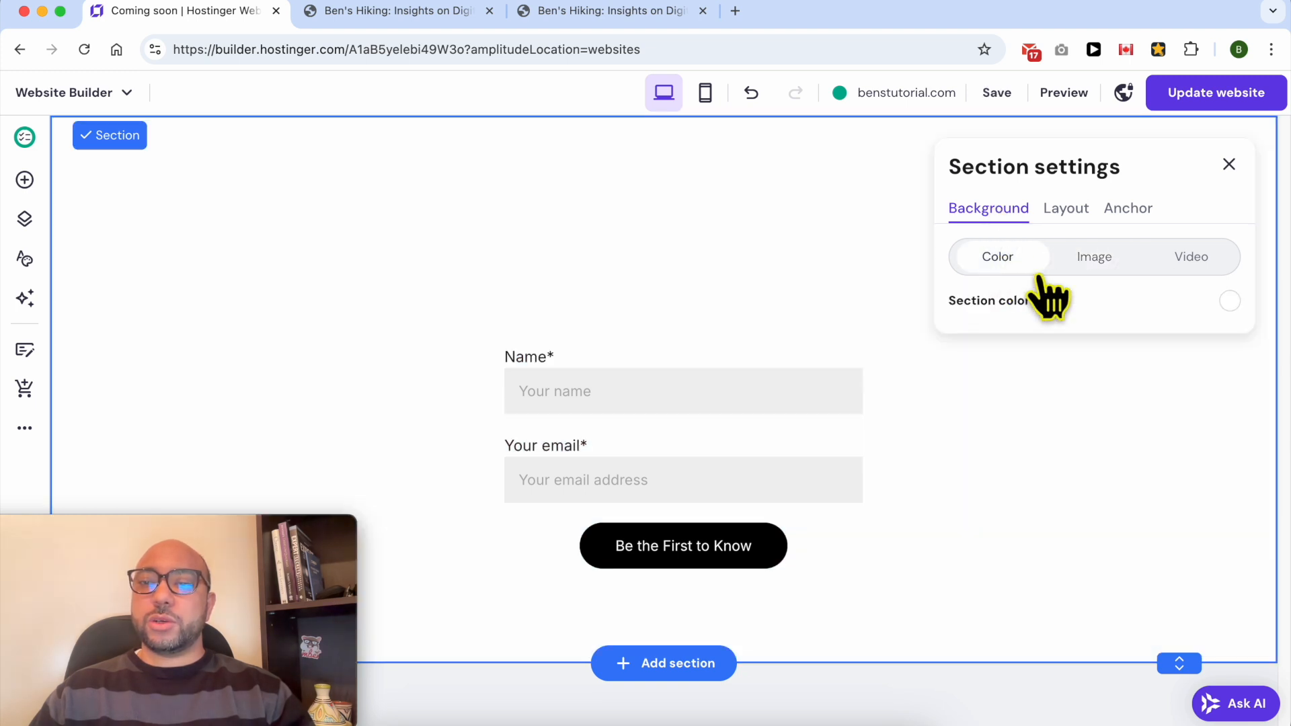
click(1076, 263)
click(1158, 263)
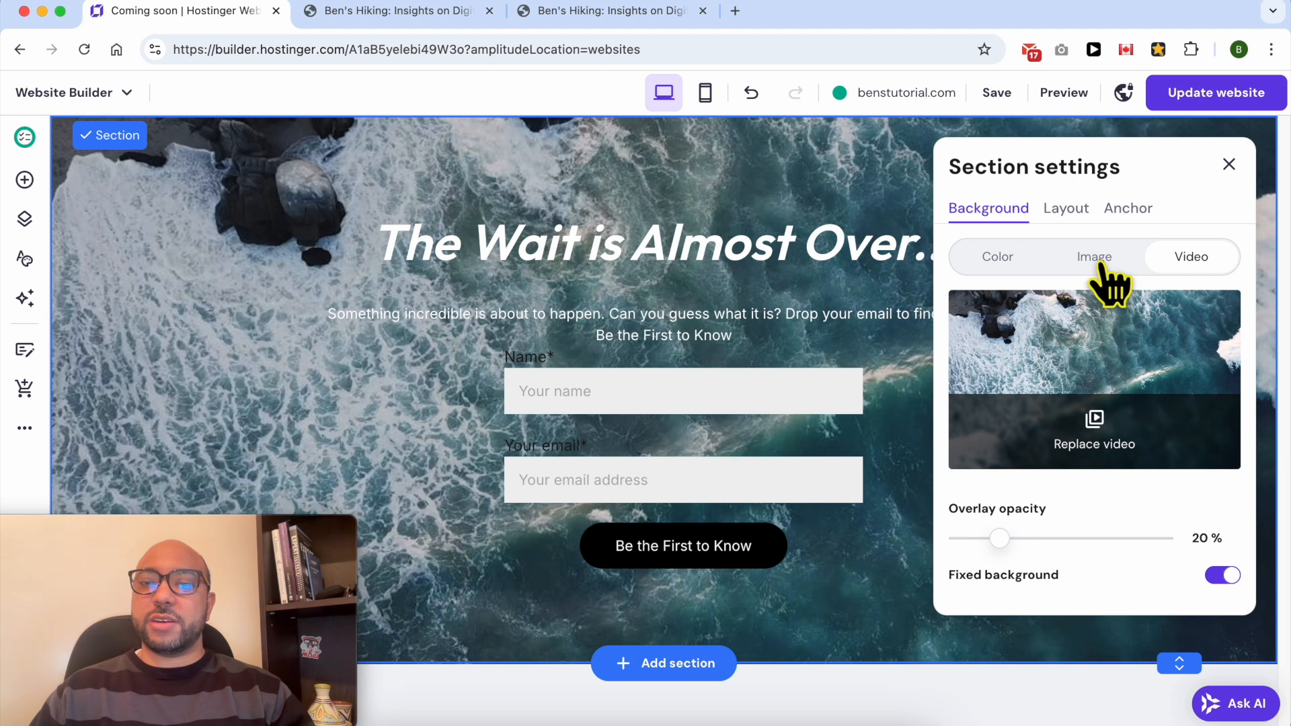
click(1102, 266)
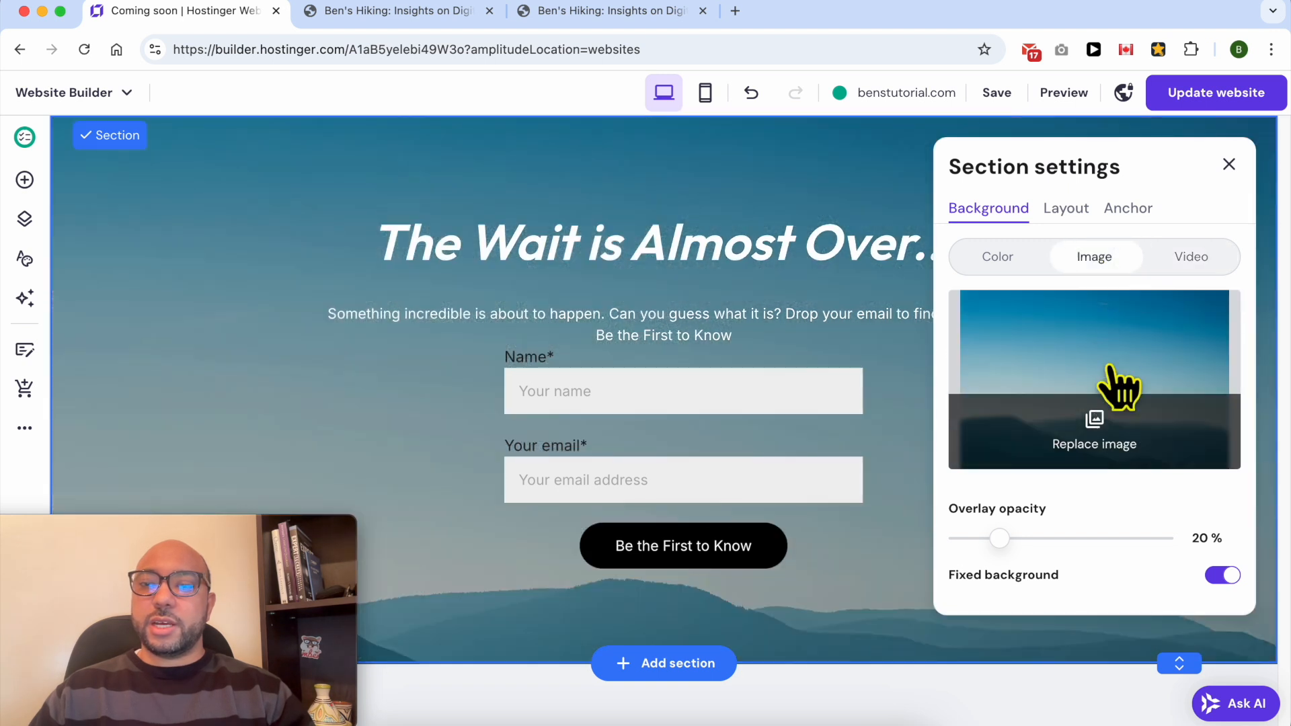
- Open the media library to replace the section's background image
click(1100, 440)
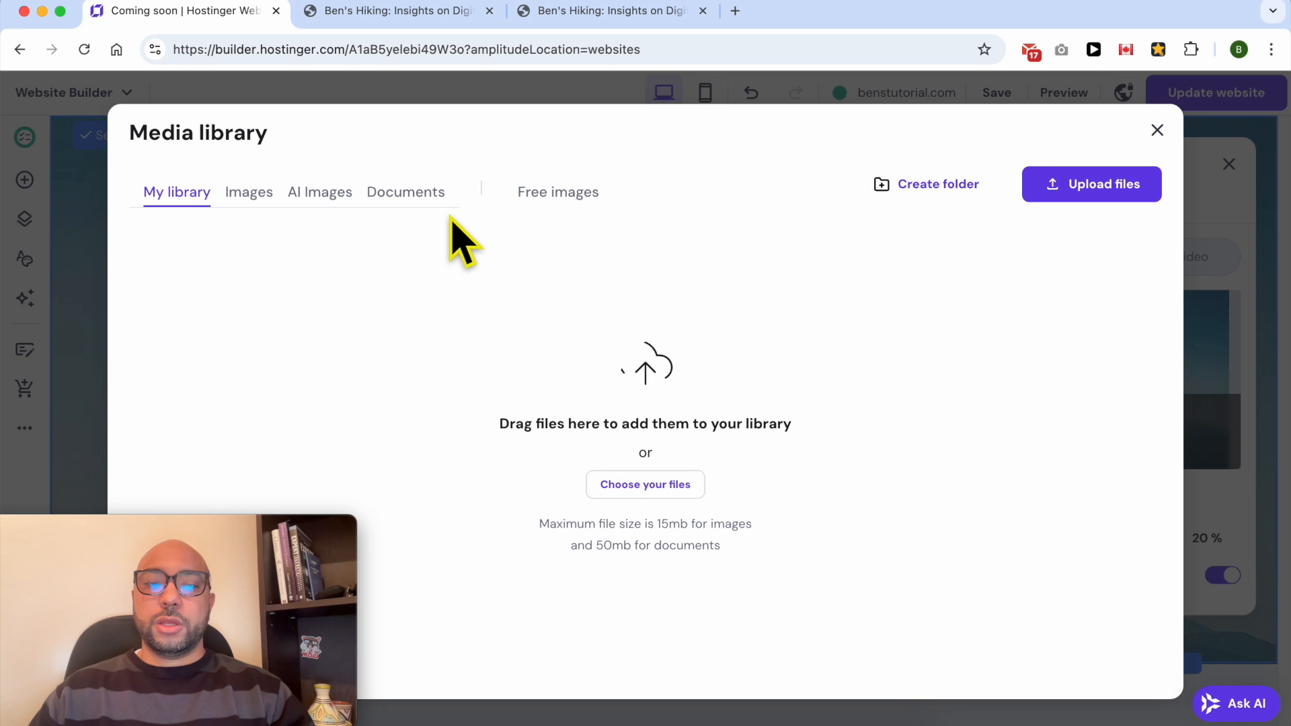
click(1056, 192)
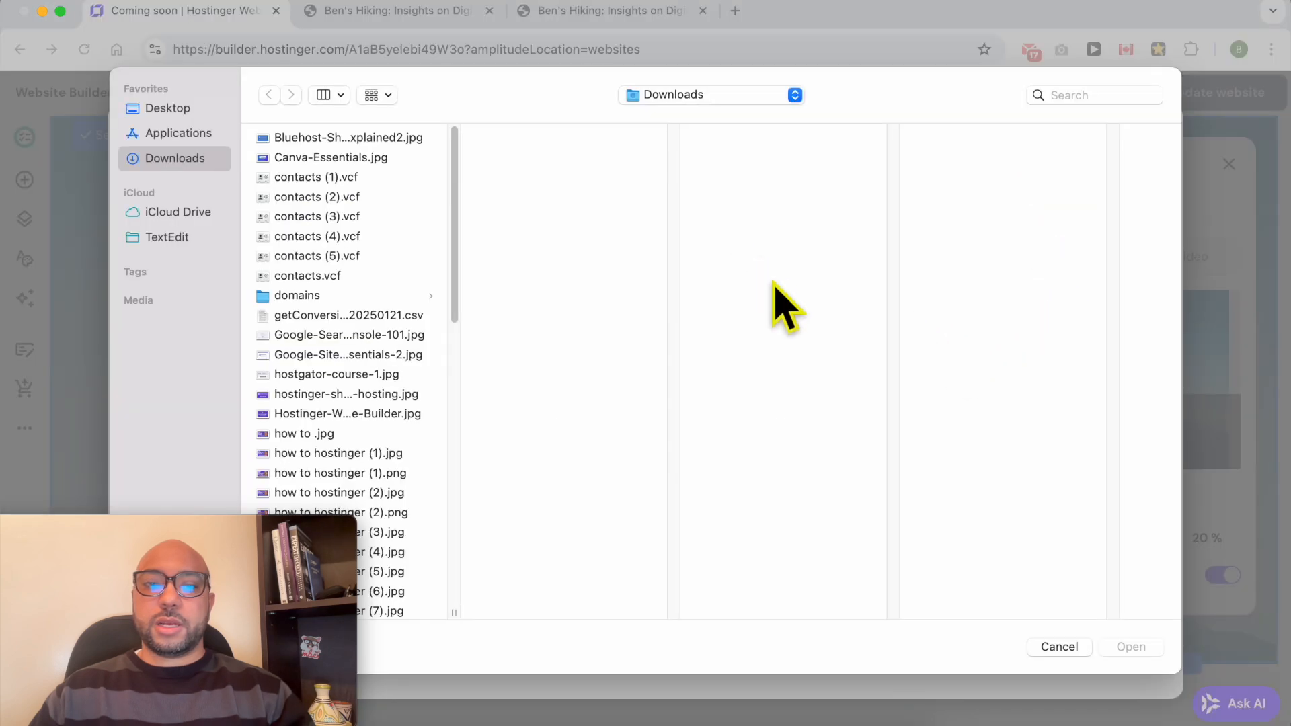
key(Down)
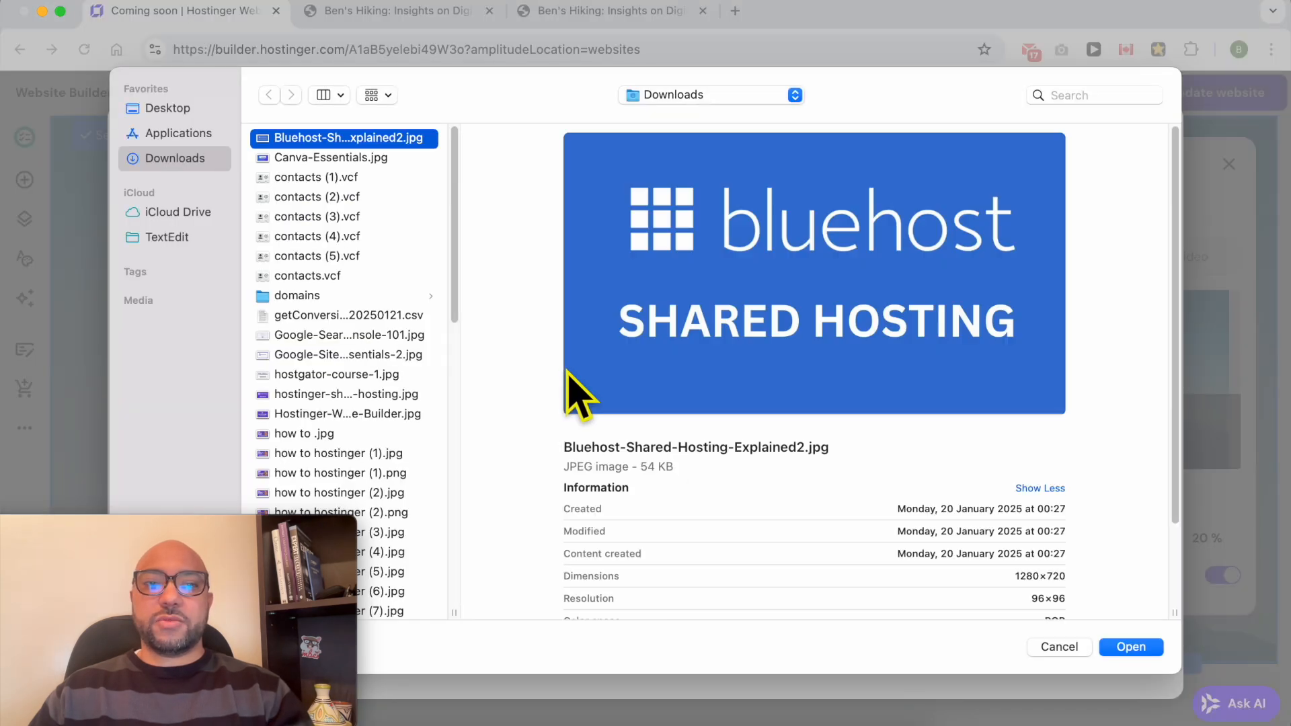
click(1051, 647)
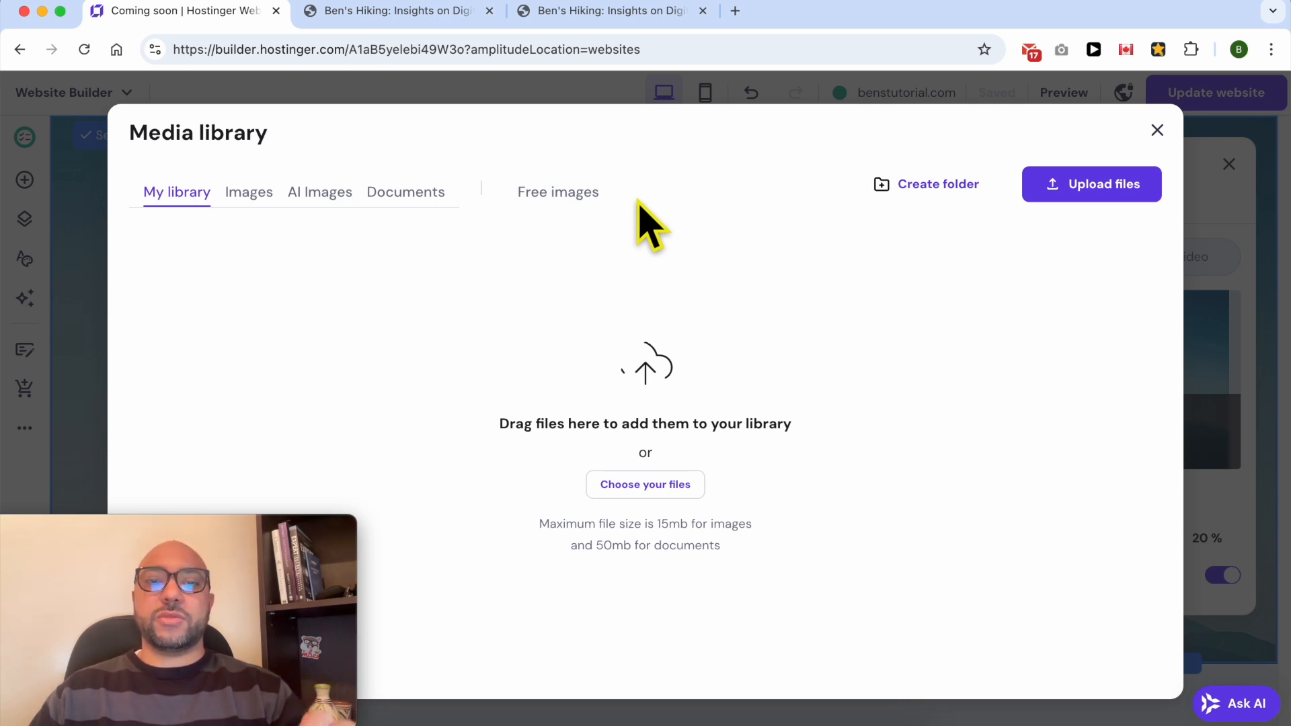
- Replace the section background with the pink cloudy texture from the free images and close the section settings
click(577, 196)
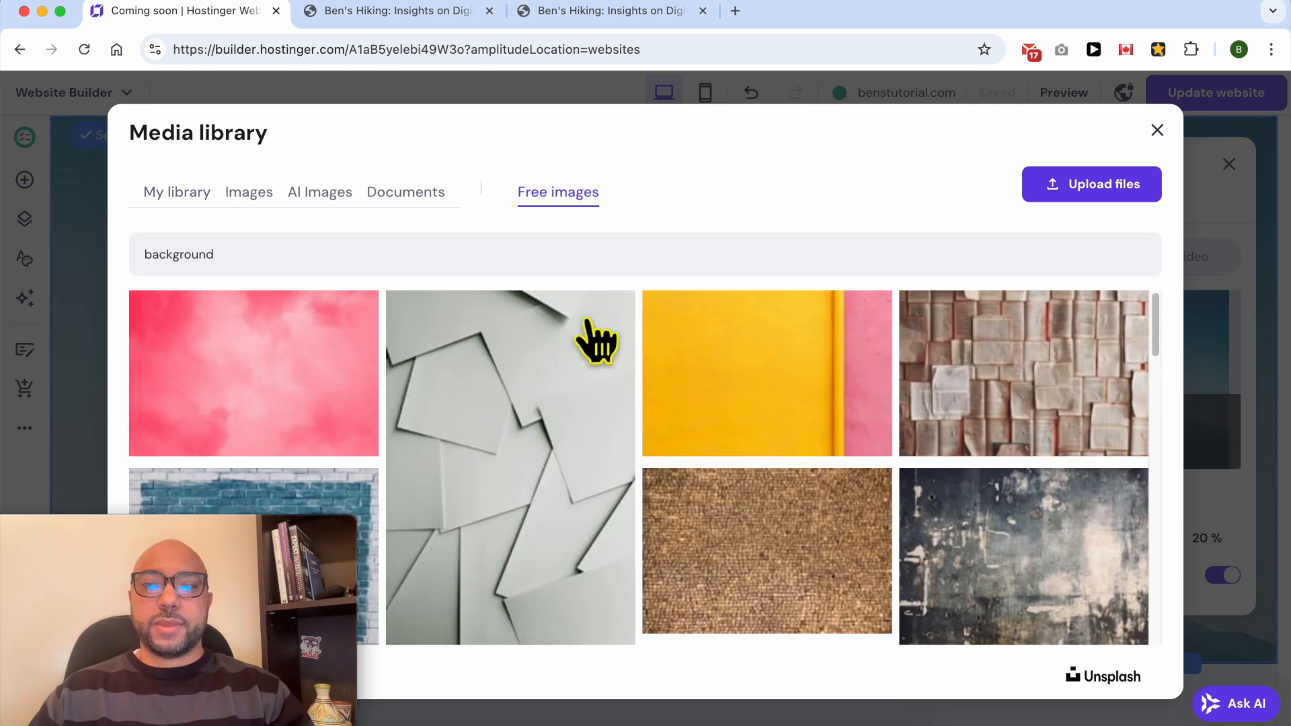
click(310, 387)
click(1119, 674)
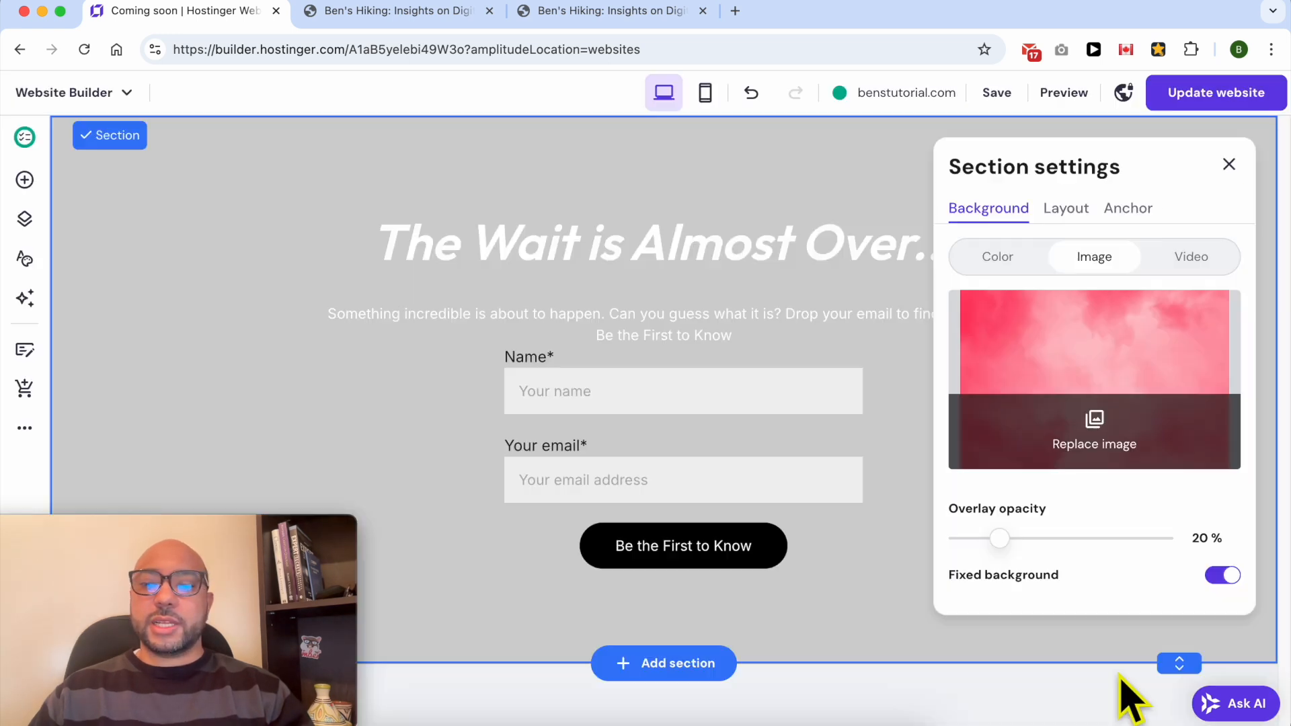
click(847, 183)
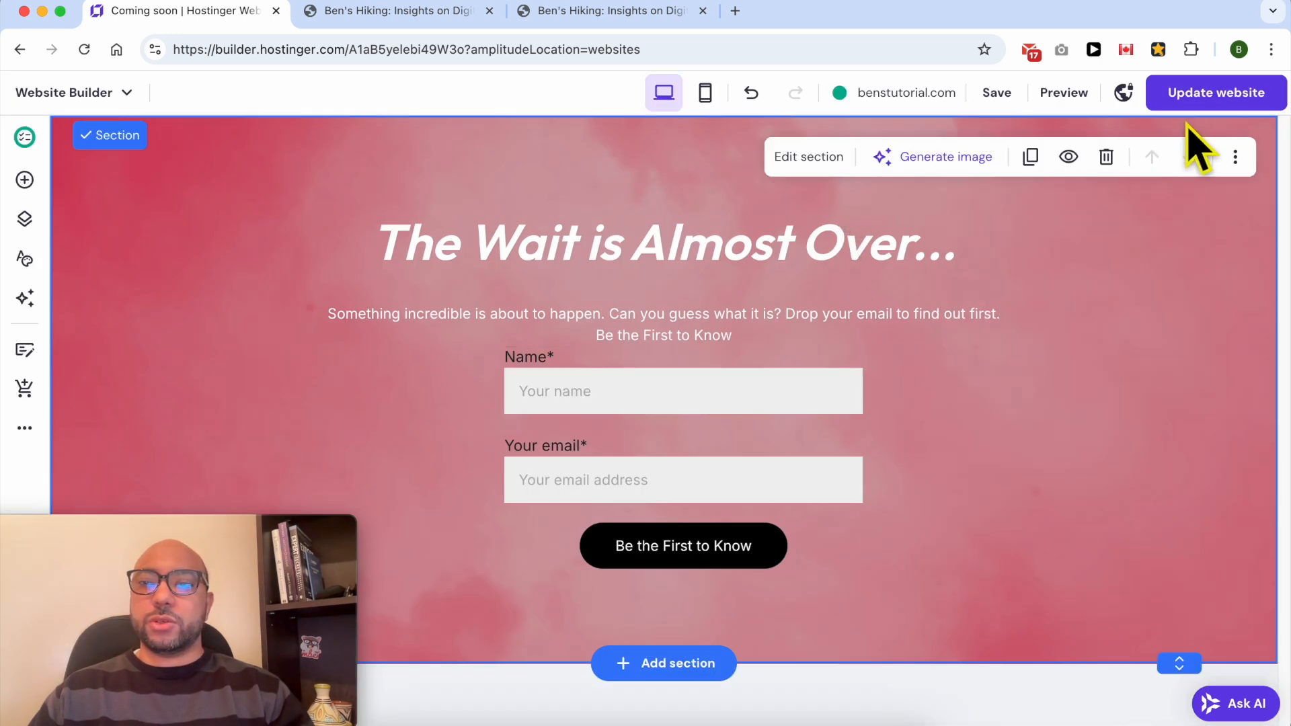
- Publish the website changes with the new background and open the live benstutorial.com site
click(1215, 101)
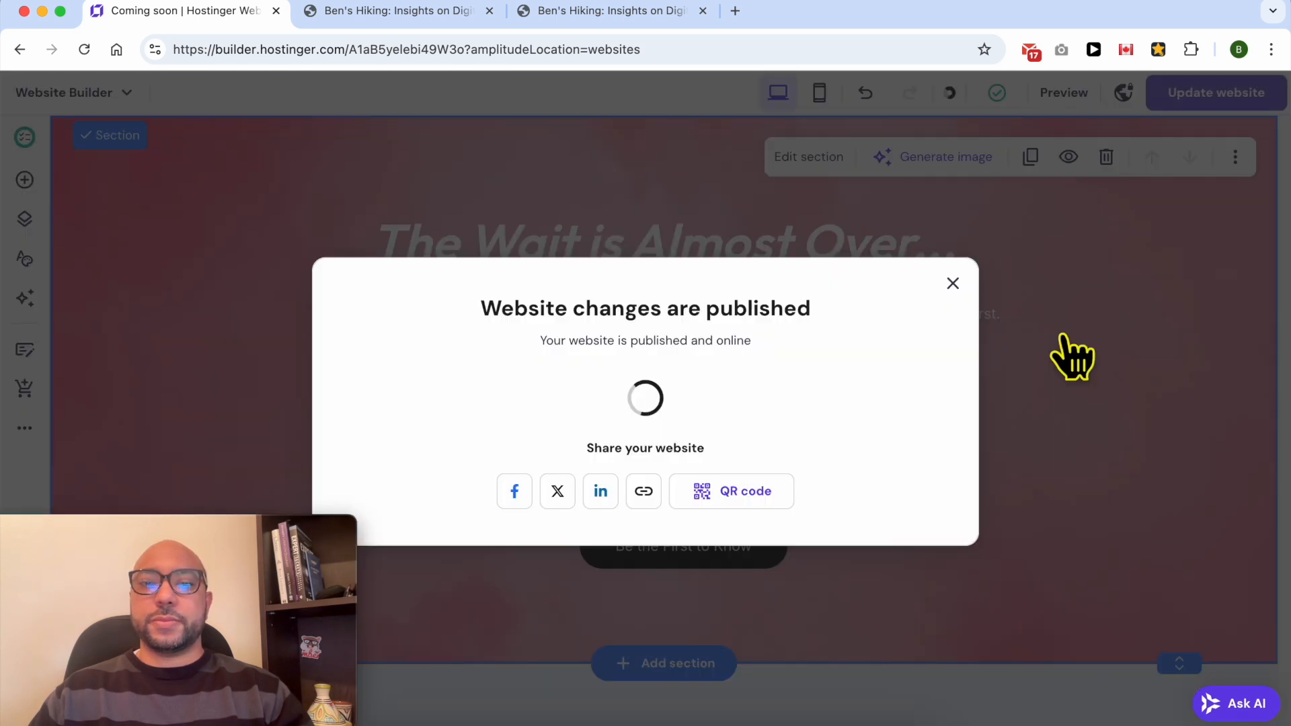
click(893, 399)
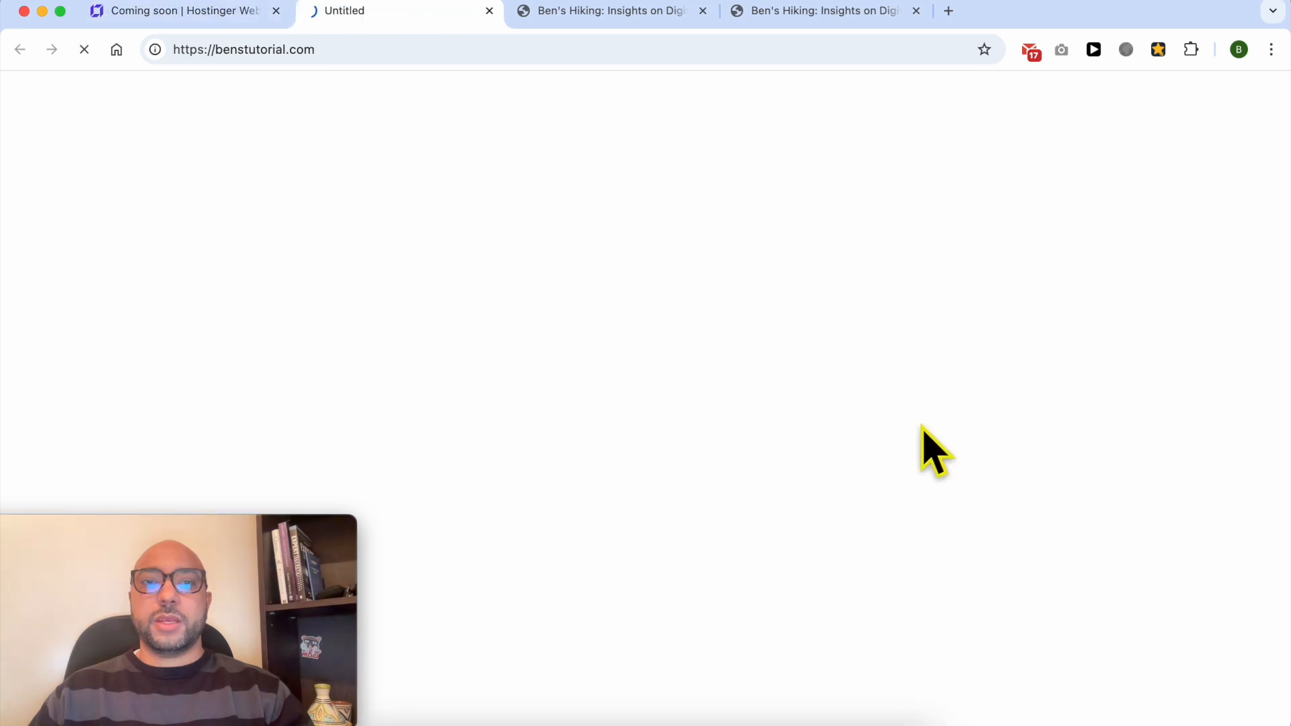